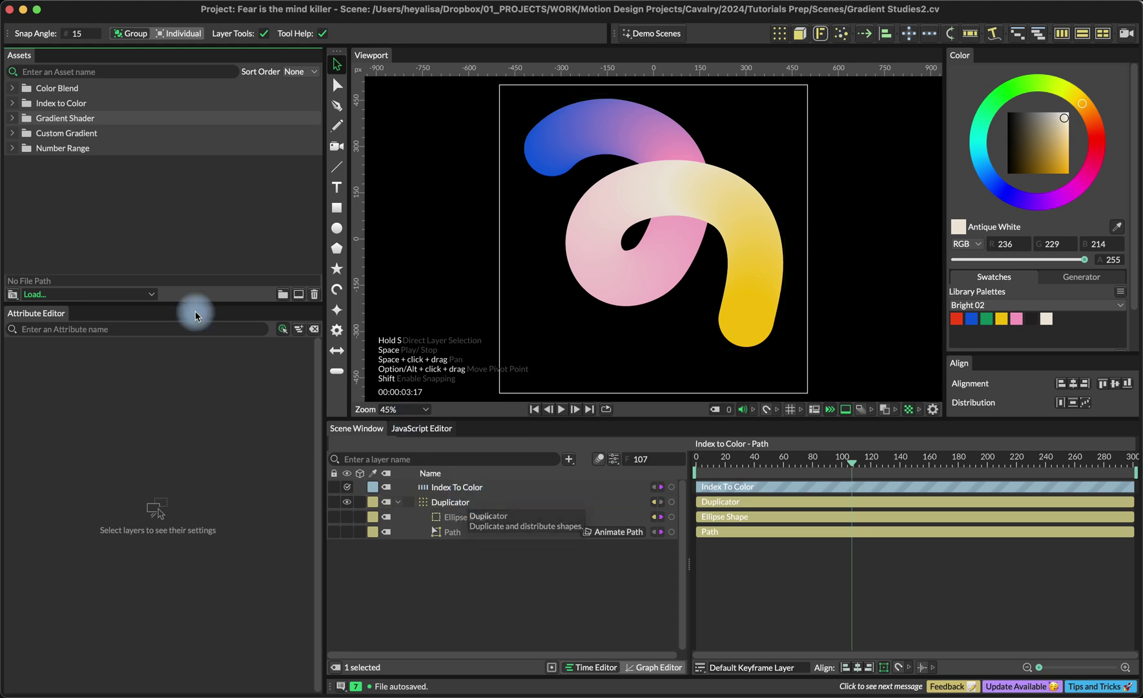
Expand the Index to Color folder in Assets to list its demo scenes.
left_click(14, 104)
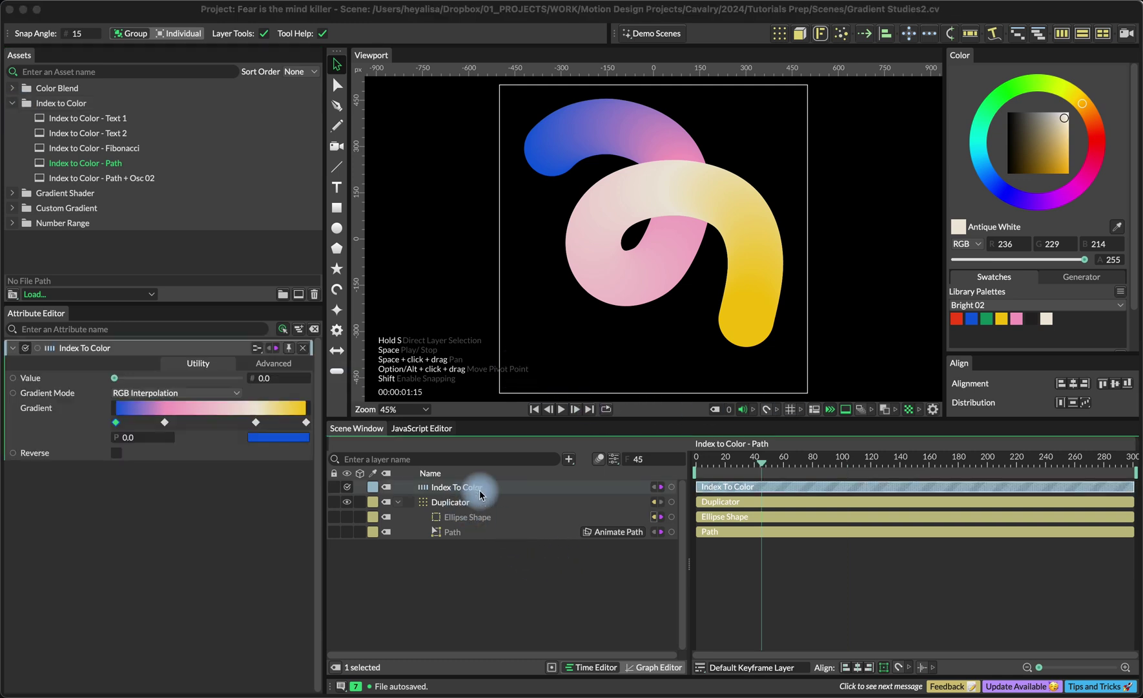
left_click(556, 180)
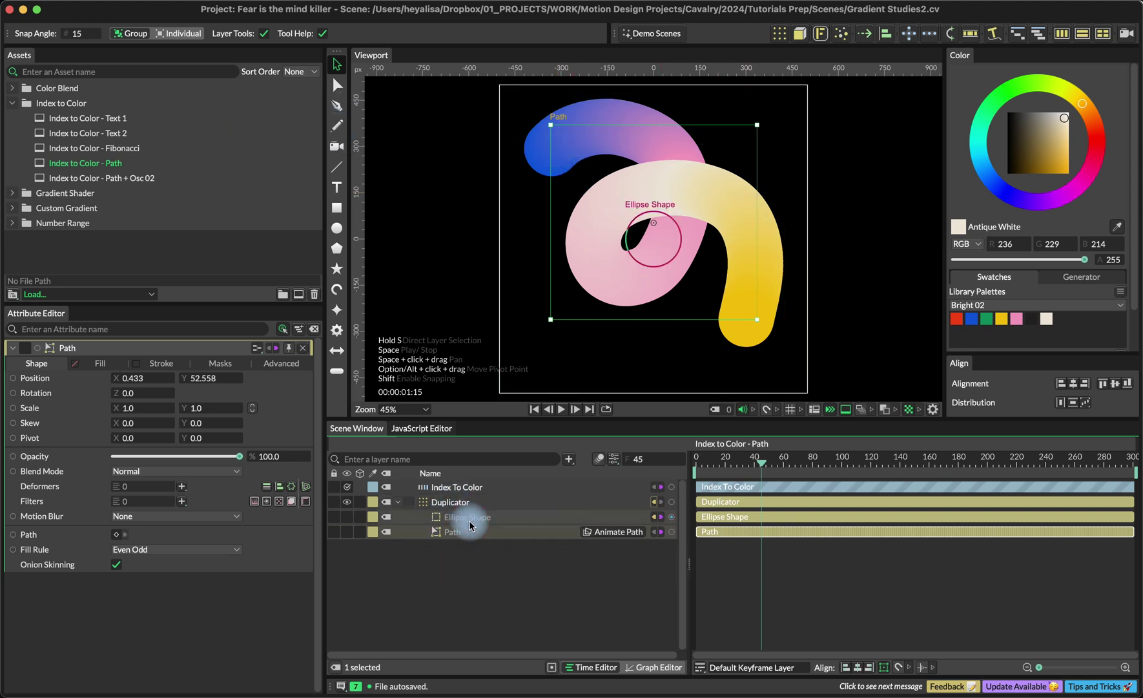
left_click_drag(469, 525, 477, 503)
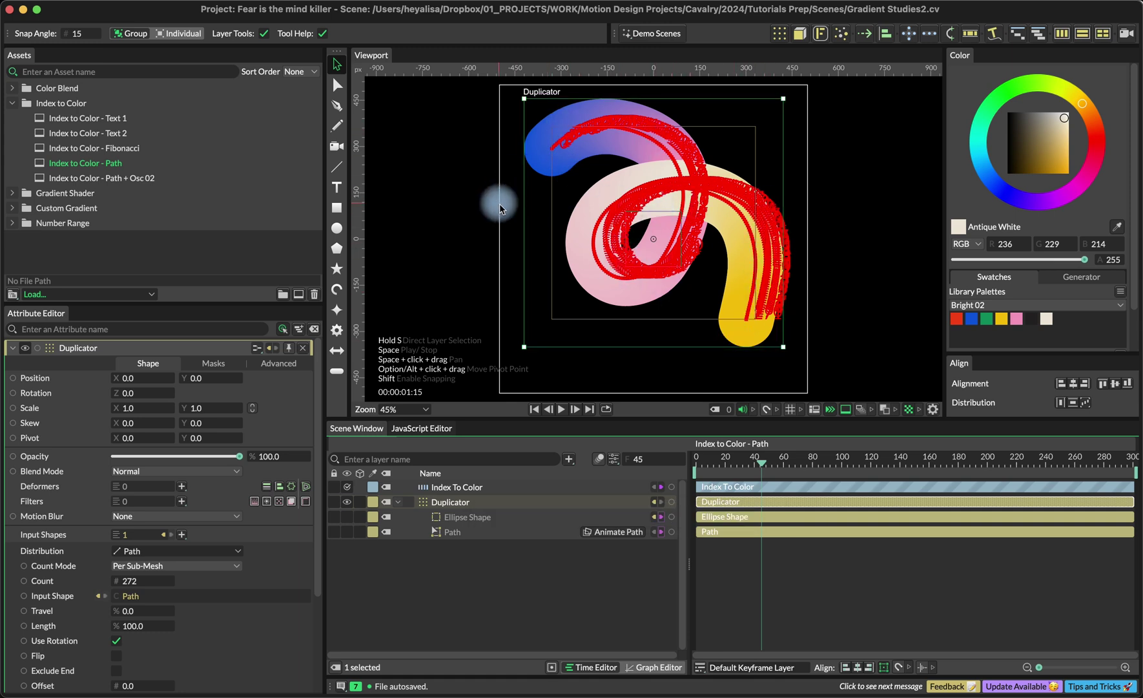
key("Tab")
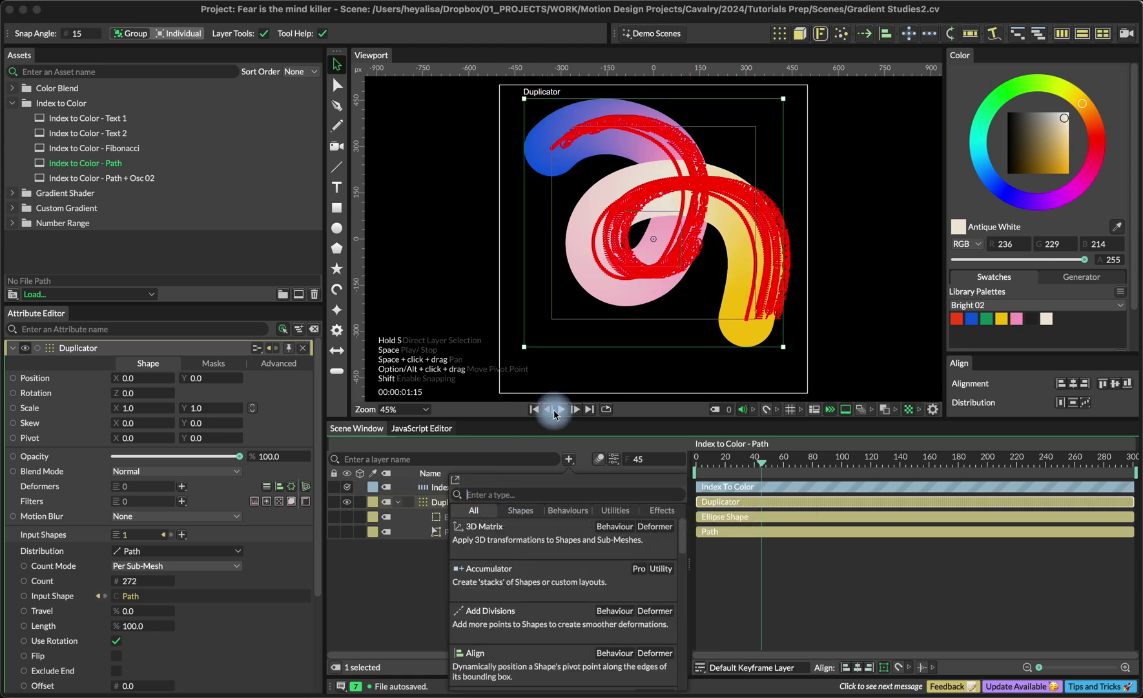
left_click_drag(558, 478, 556, 244)
type("index")
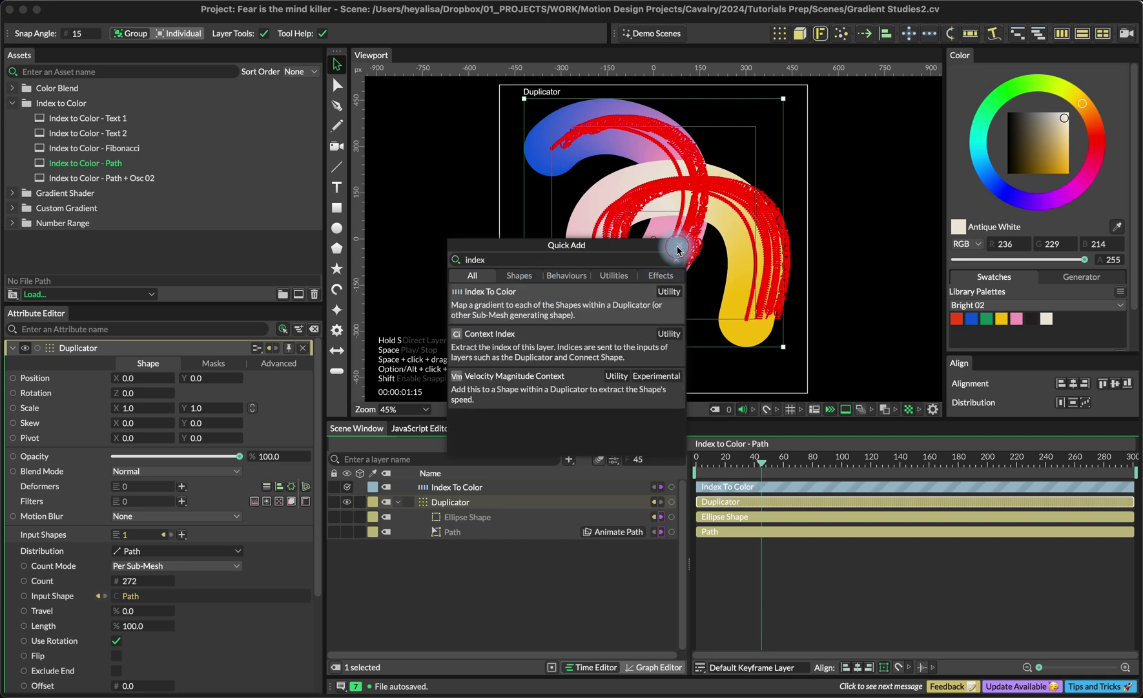
key("Escape")
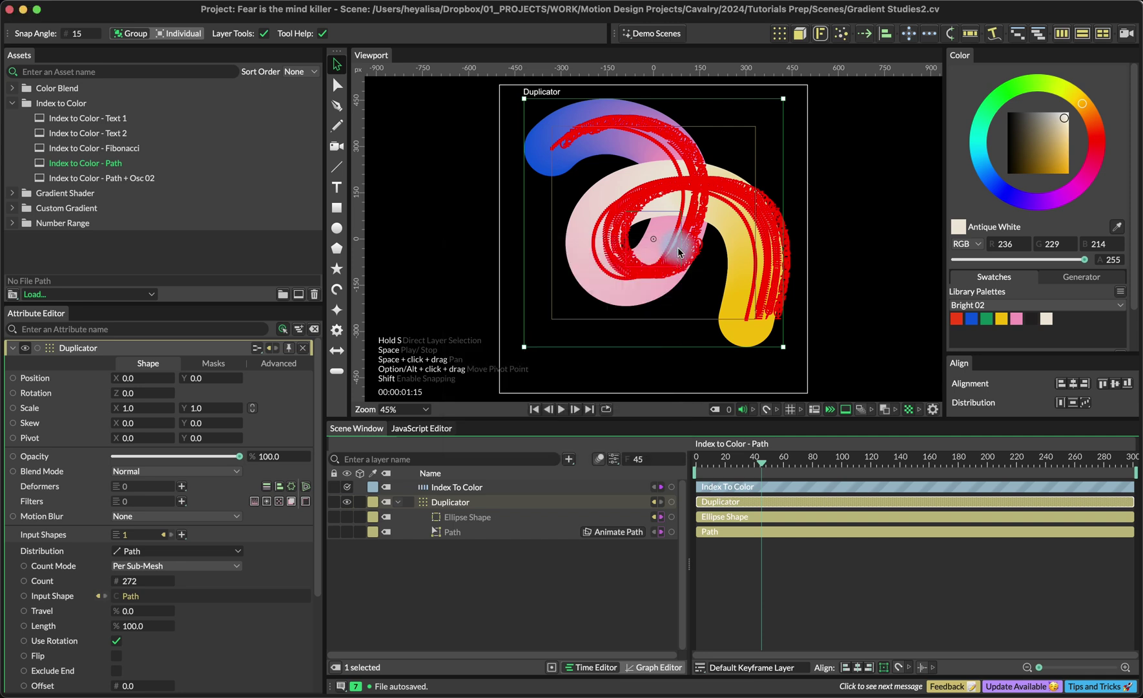
left_click(465, 486)
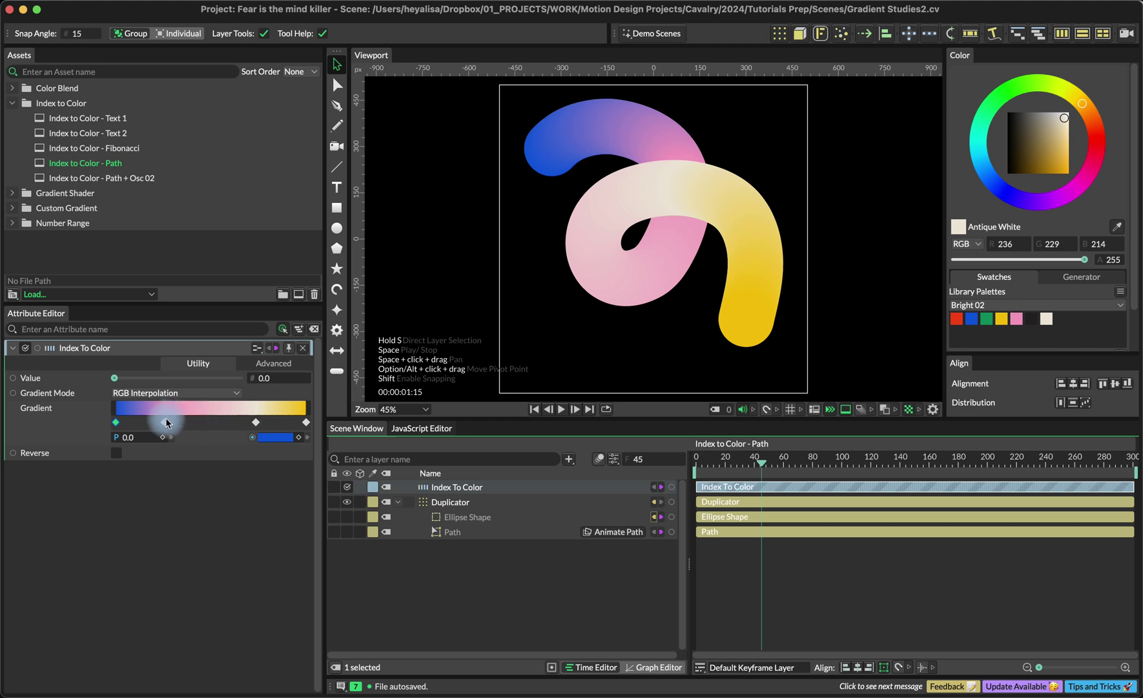
left_click(165, 422)
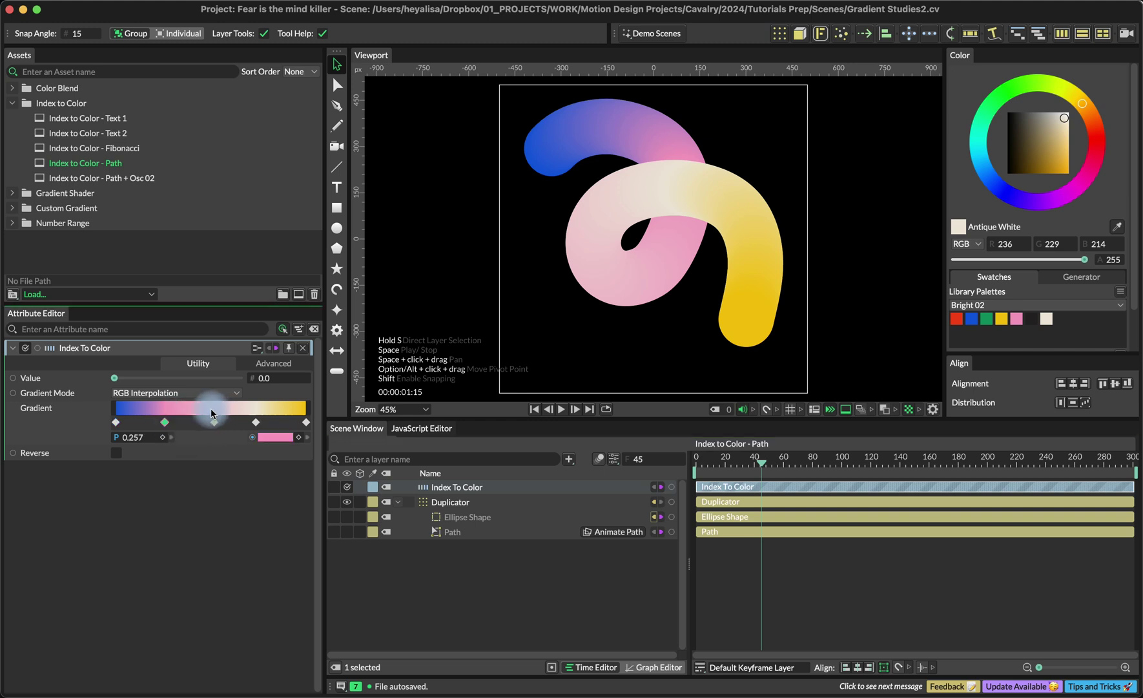
left_click(277, 437)
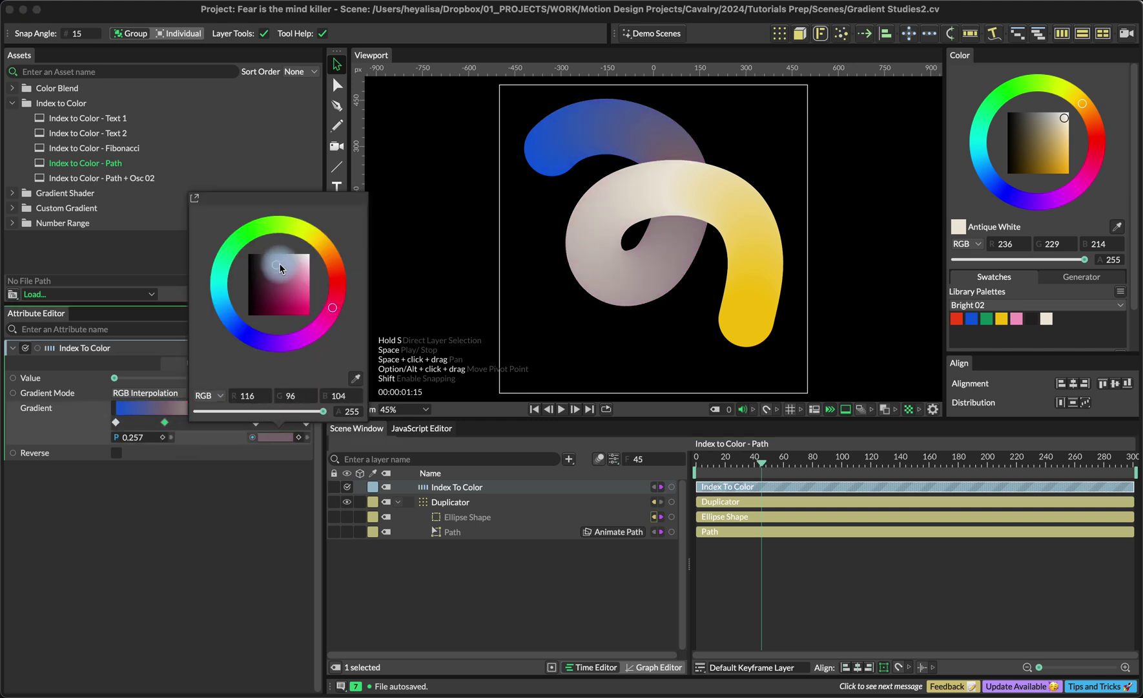
left_click(279, 263)
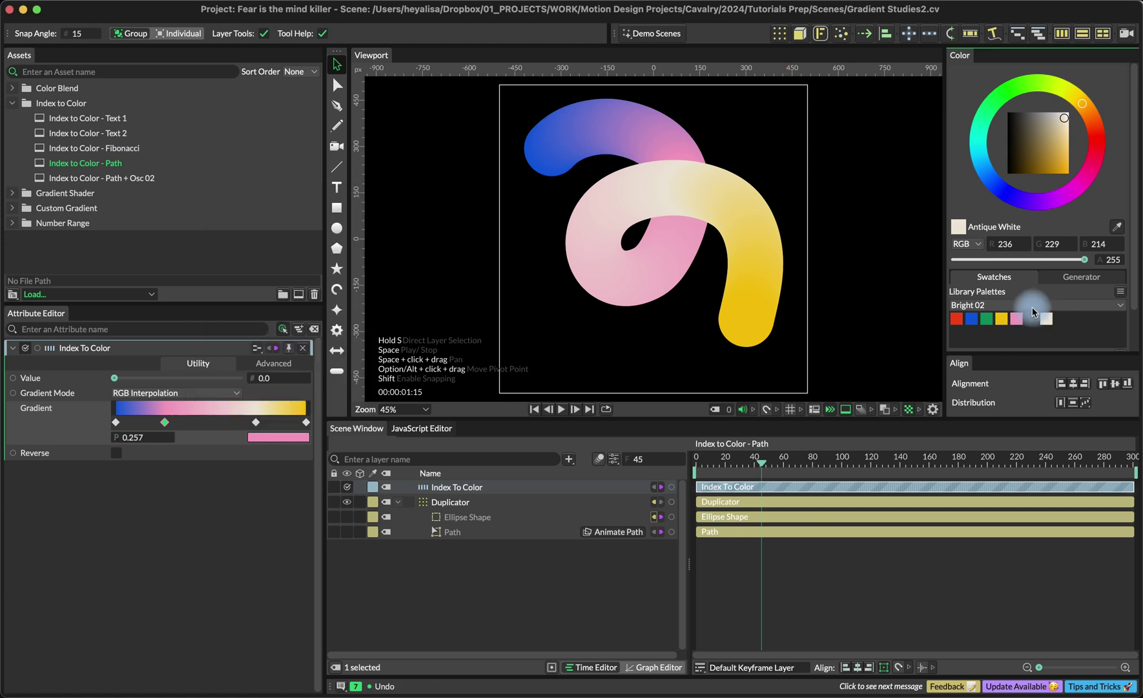
left_click_drag(1046, 318, 278, 438)
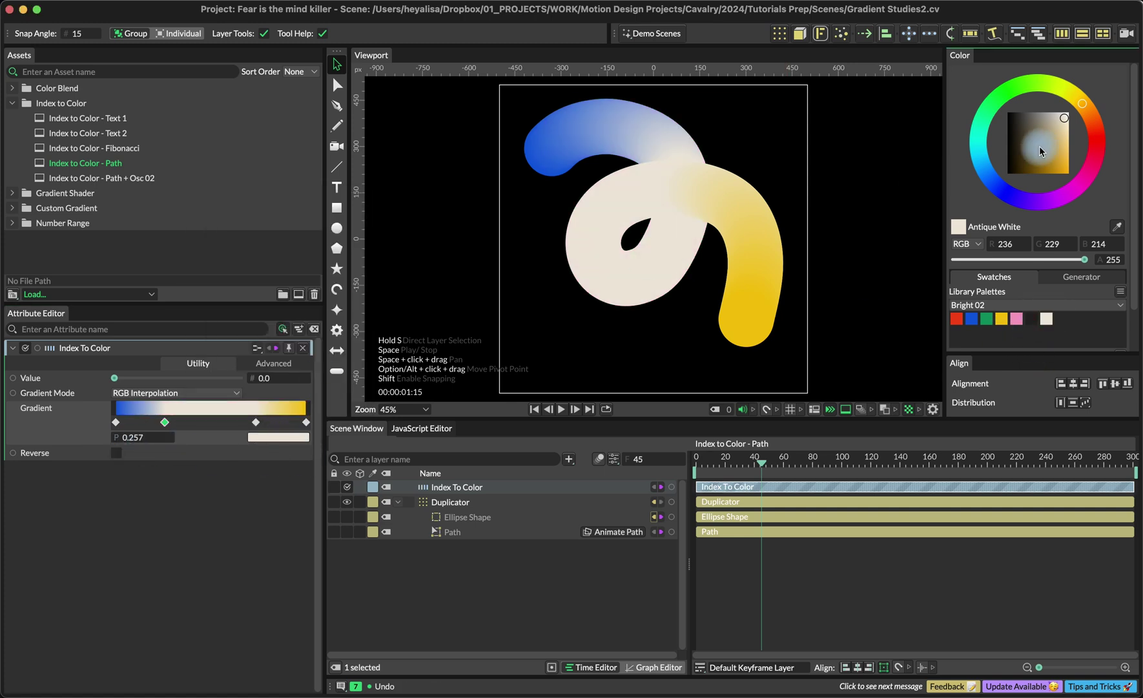
key("super+z")
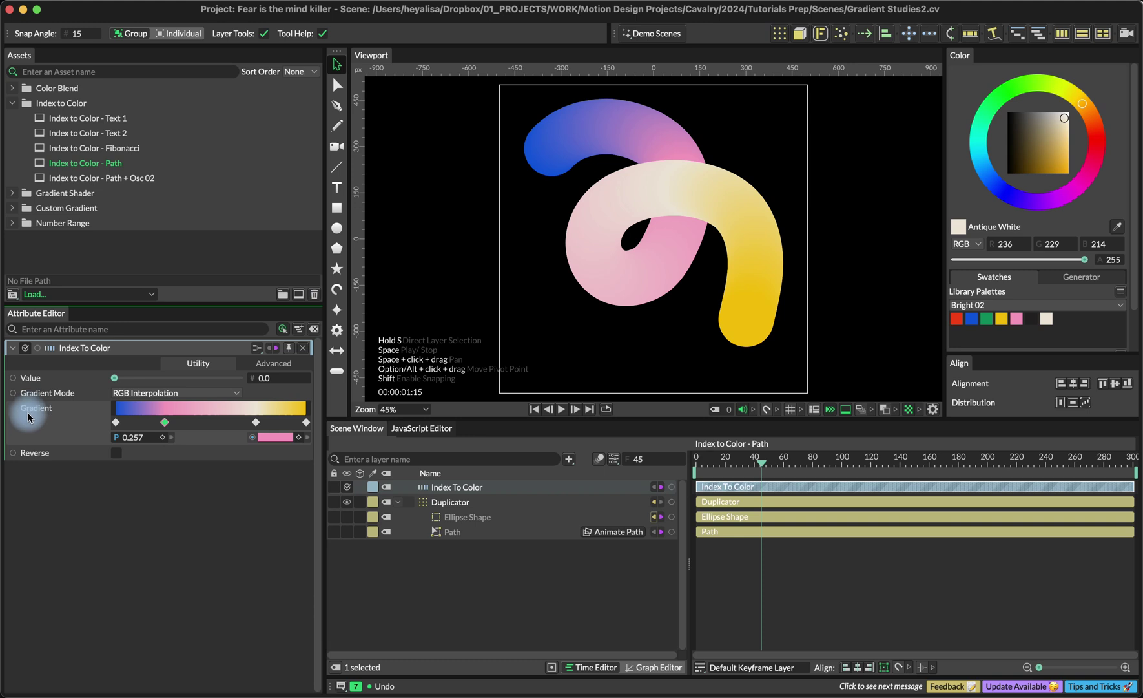
left_click(1119, 292)
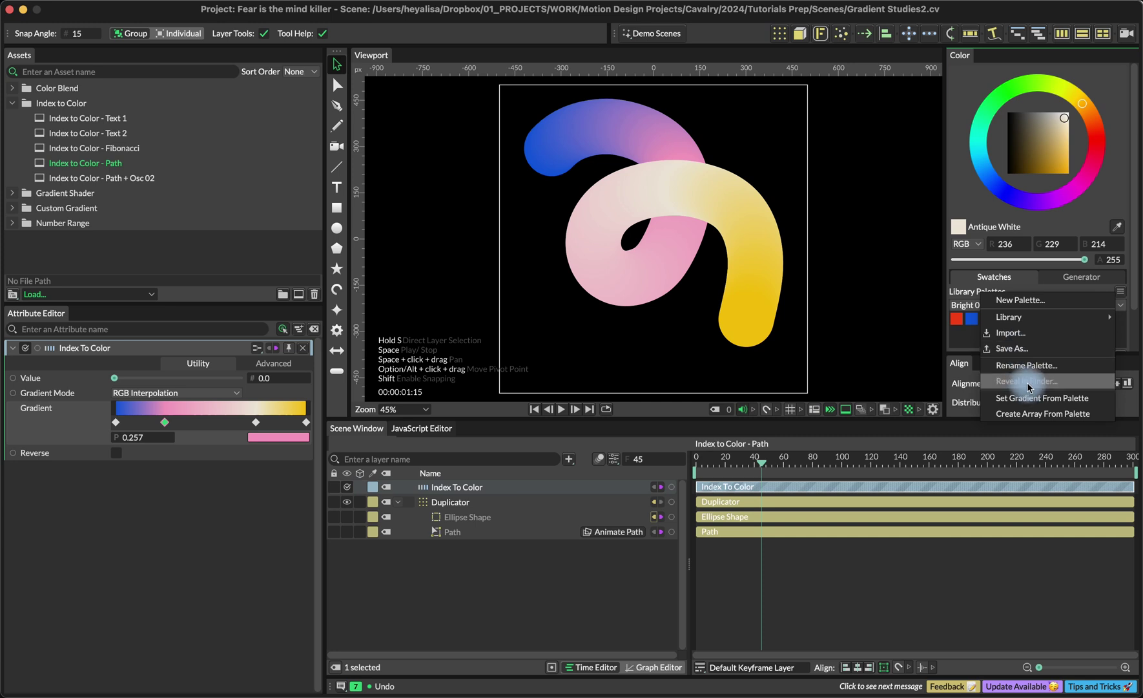
left_click(1041, 399)
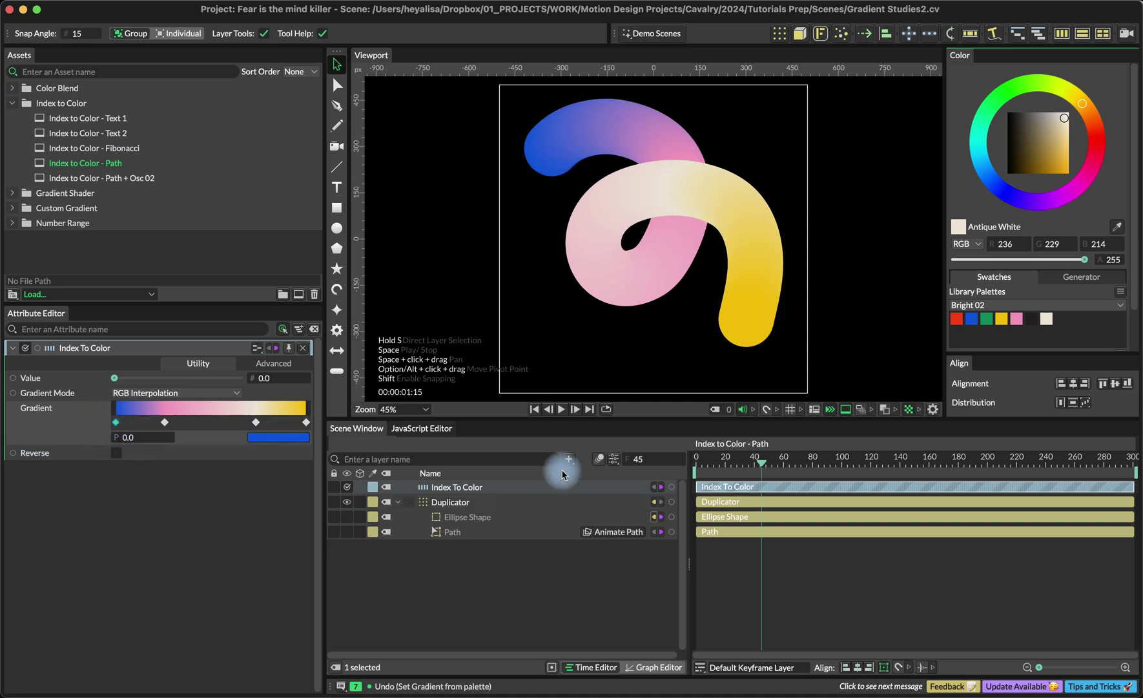
left_click(531, 498)
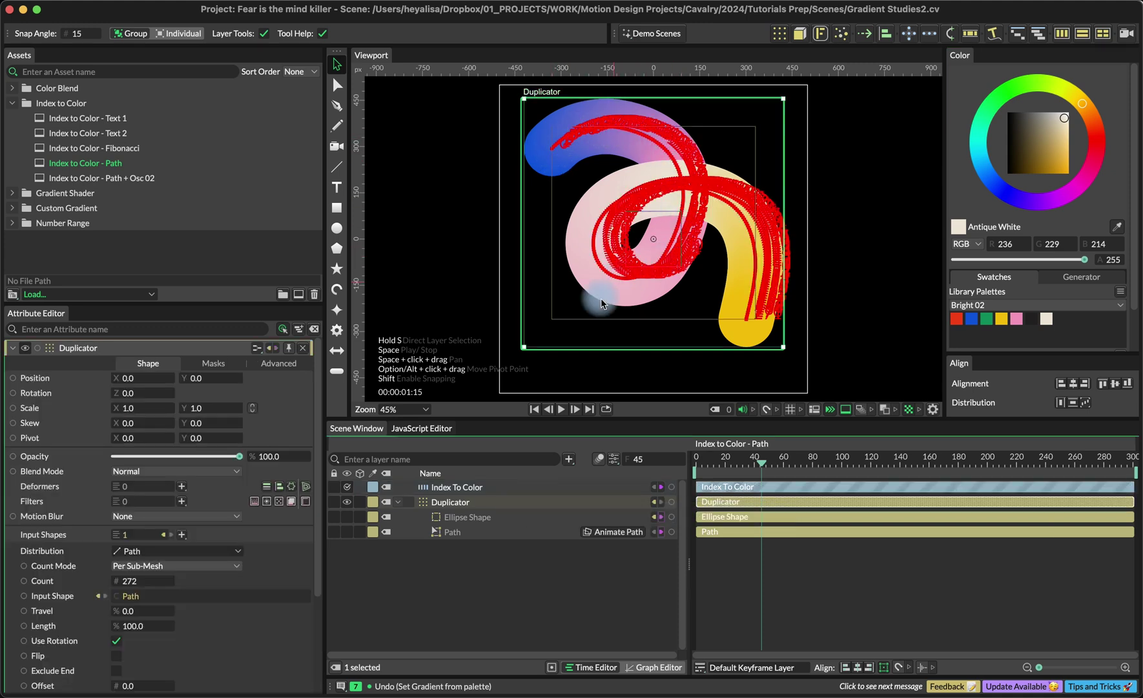
left_click(485, 487)
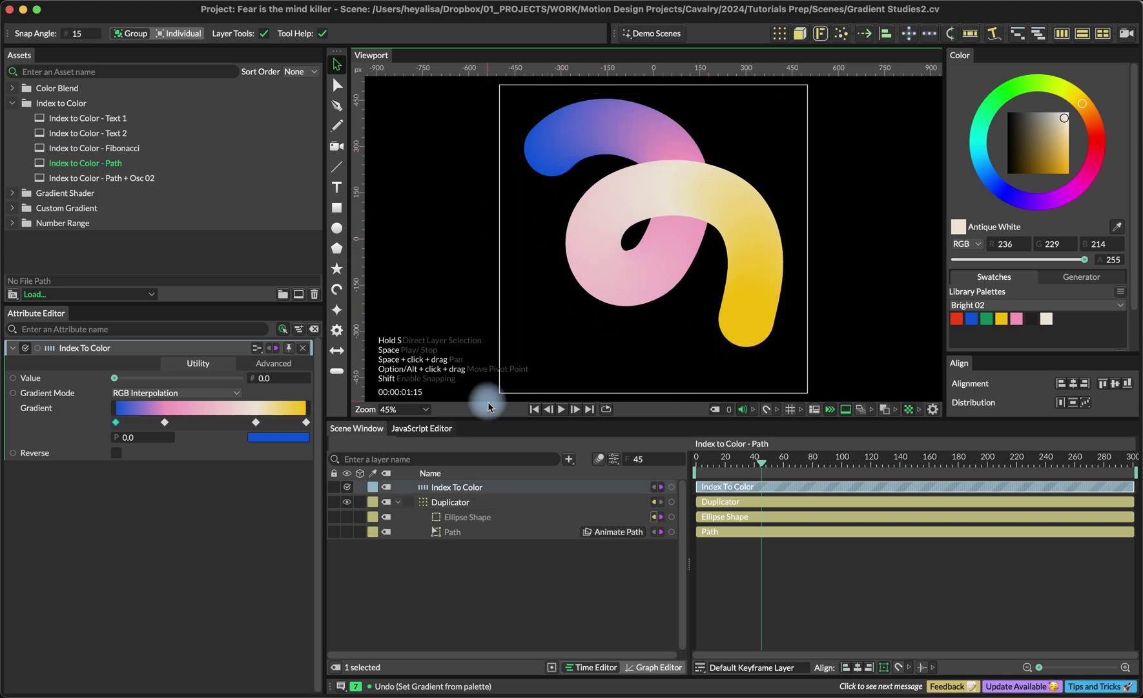
left_click(454, 508)
left_click_drag(126, 610, 131, 617)
left_click(653, 276)
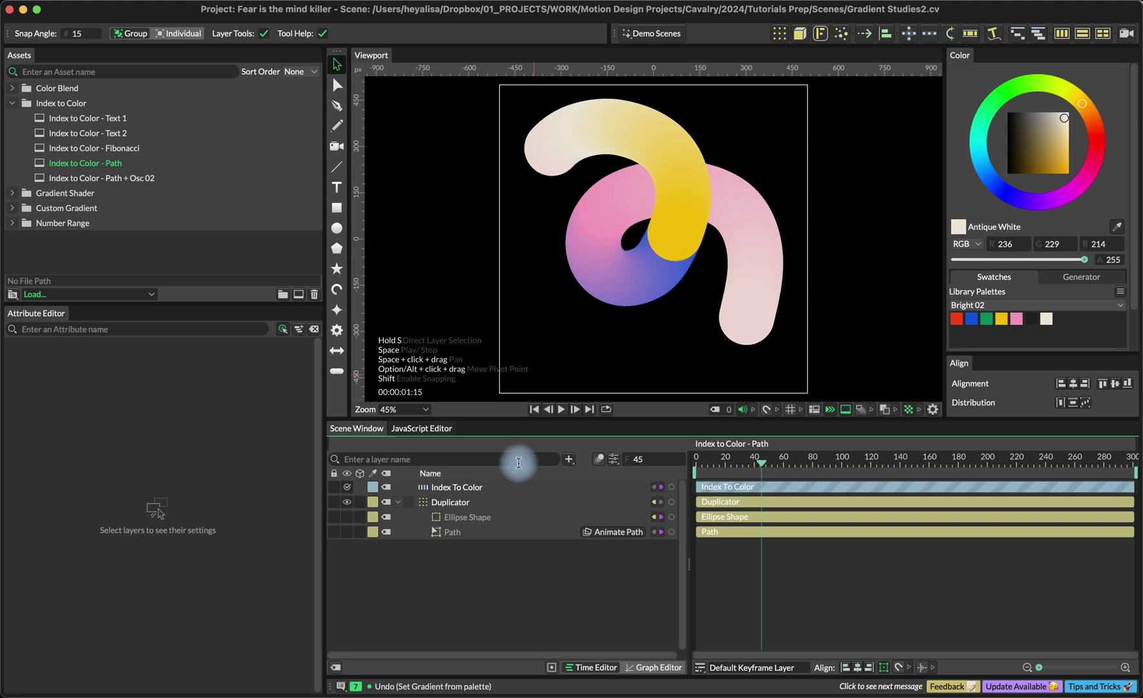
left_click(452, 502)
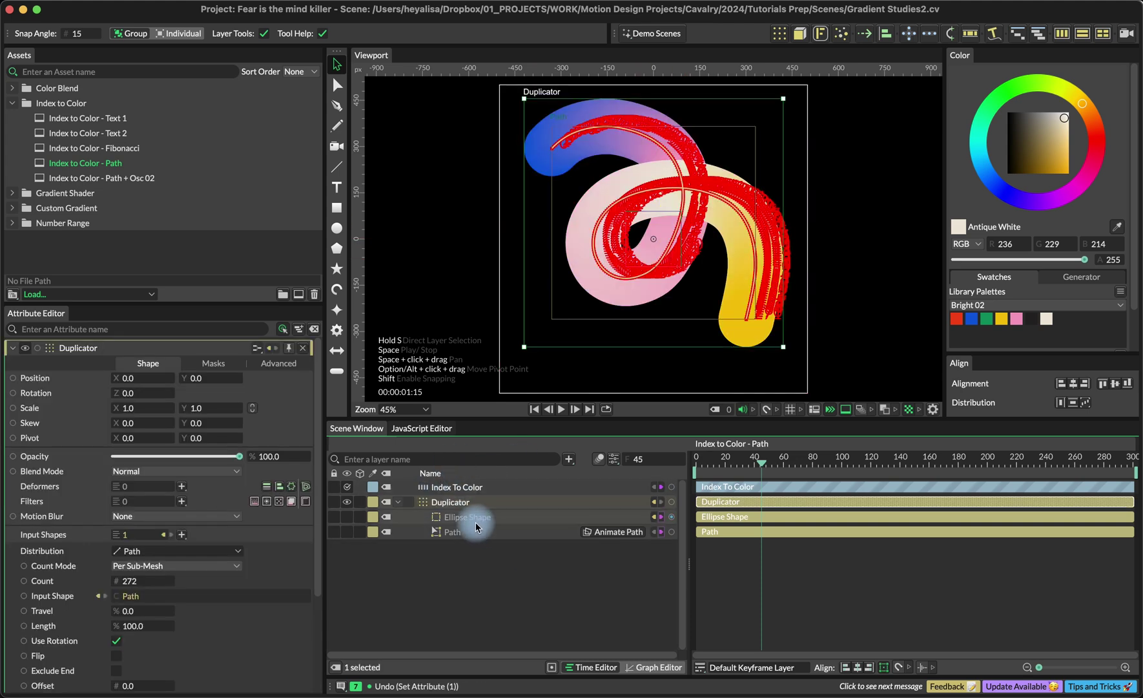
left_click(578, 210)
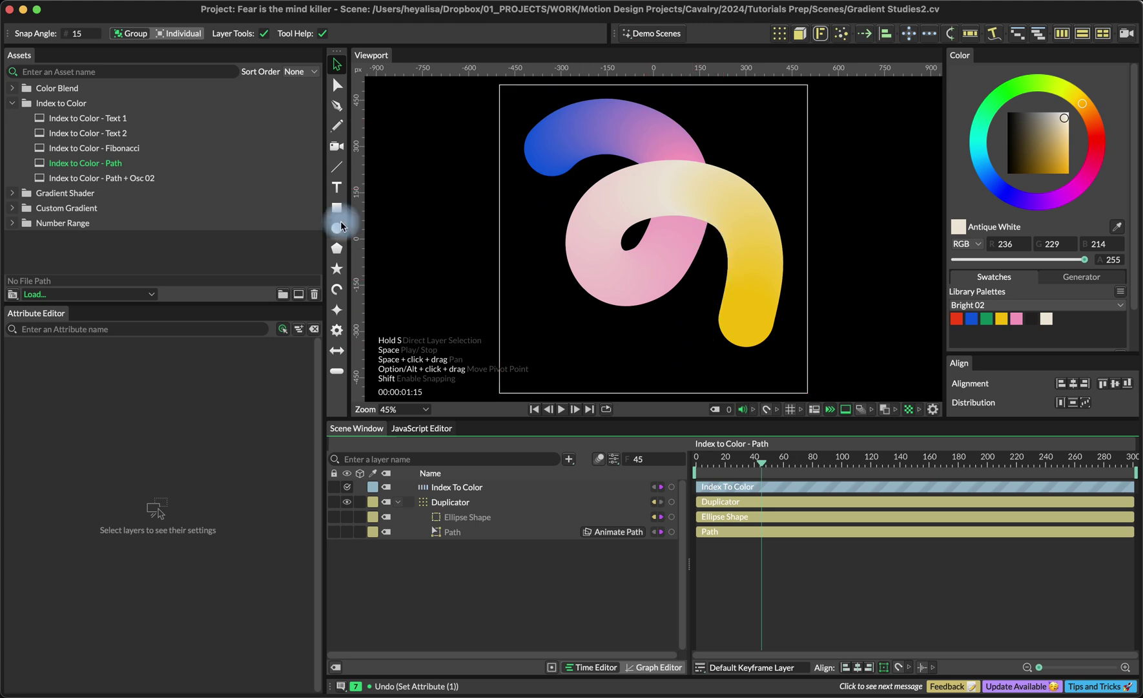
Open the Index to Color - Fibonacci scene and inspect its Index To Color, Duplicator and Ellipse Shape layers.
double_click(144, 151)
left_click(477, 488)
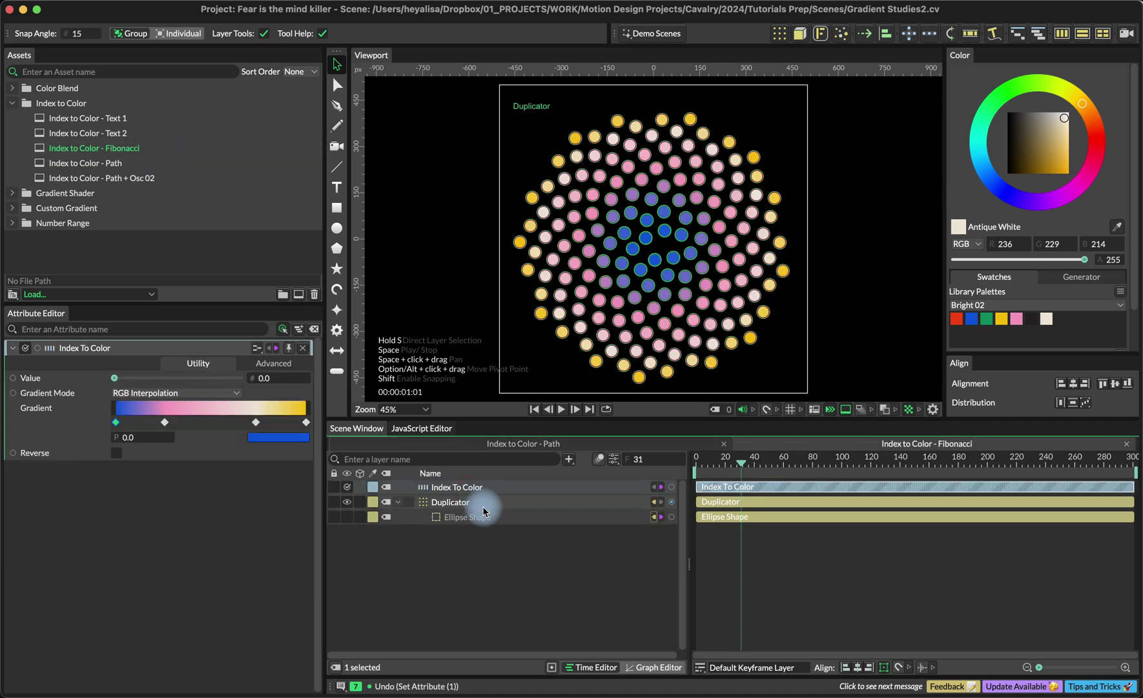
left_click(483, 508)
left_click(485, 514)
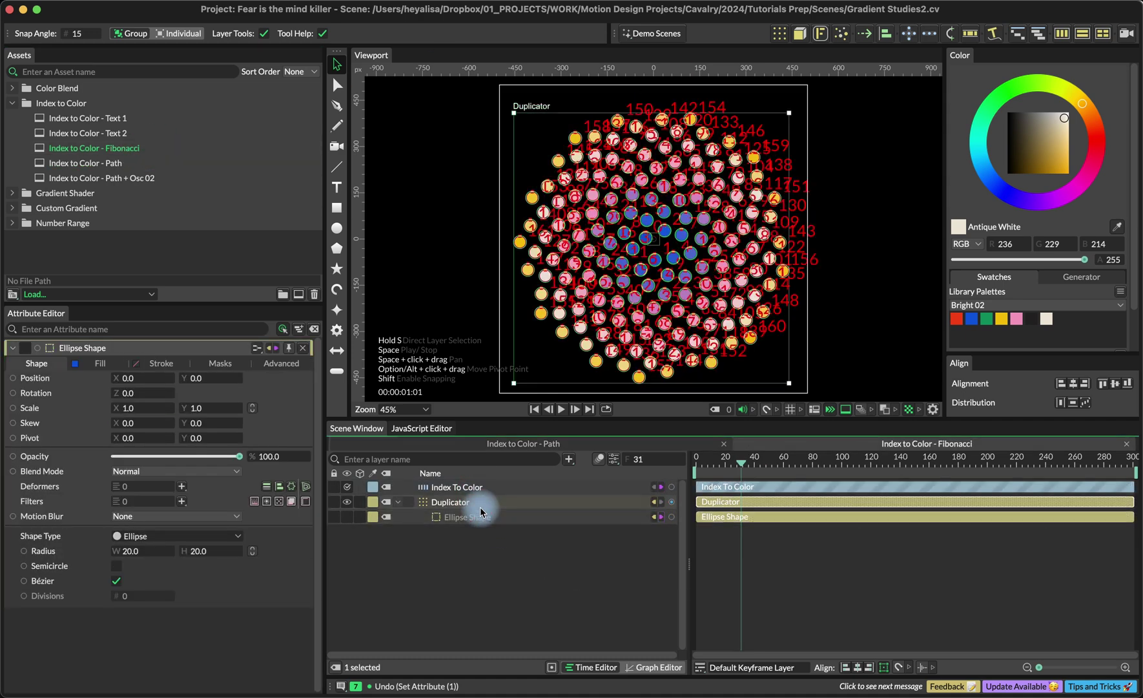
left_click(479, 507)
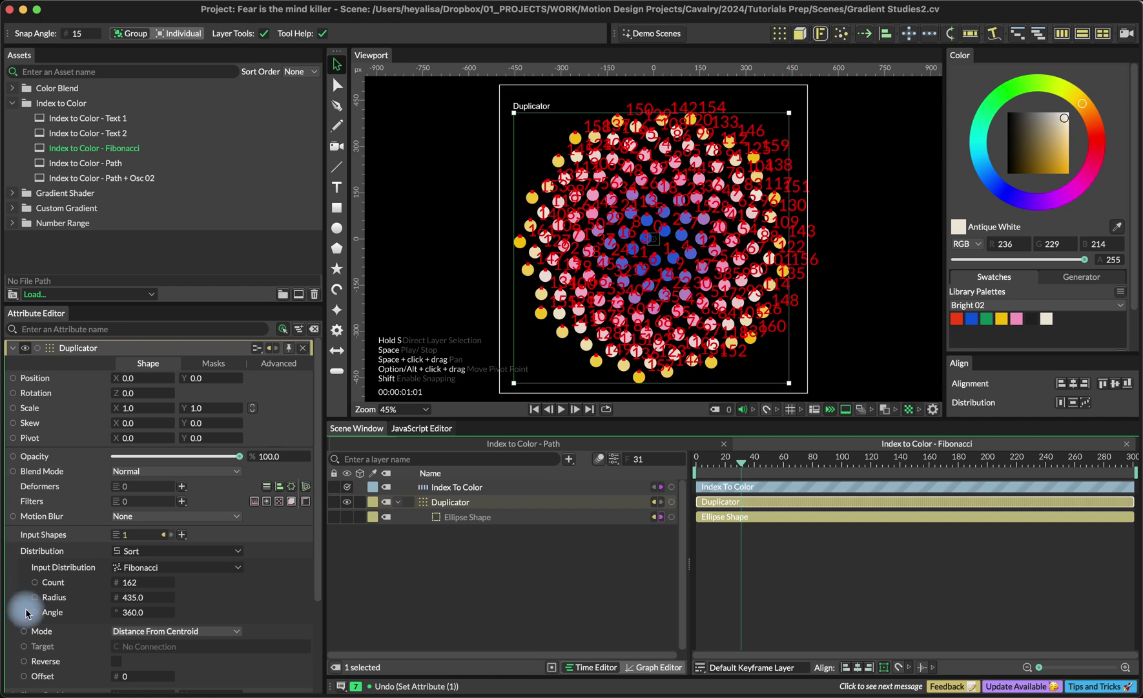
left_click(441, 584)
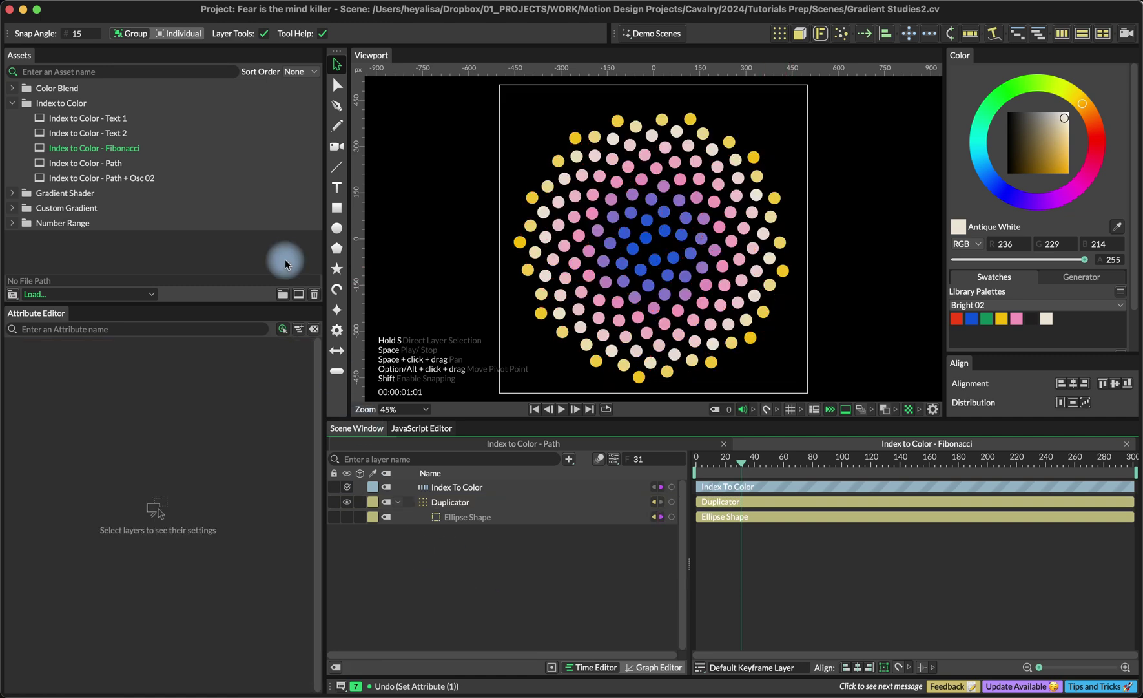
Open the Index to Color - Text 1 scene and inspect its gradient, text, Group and Duplicator layers.
double_click(122, 122)
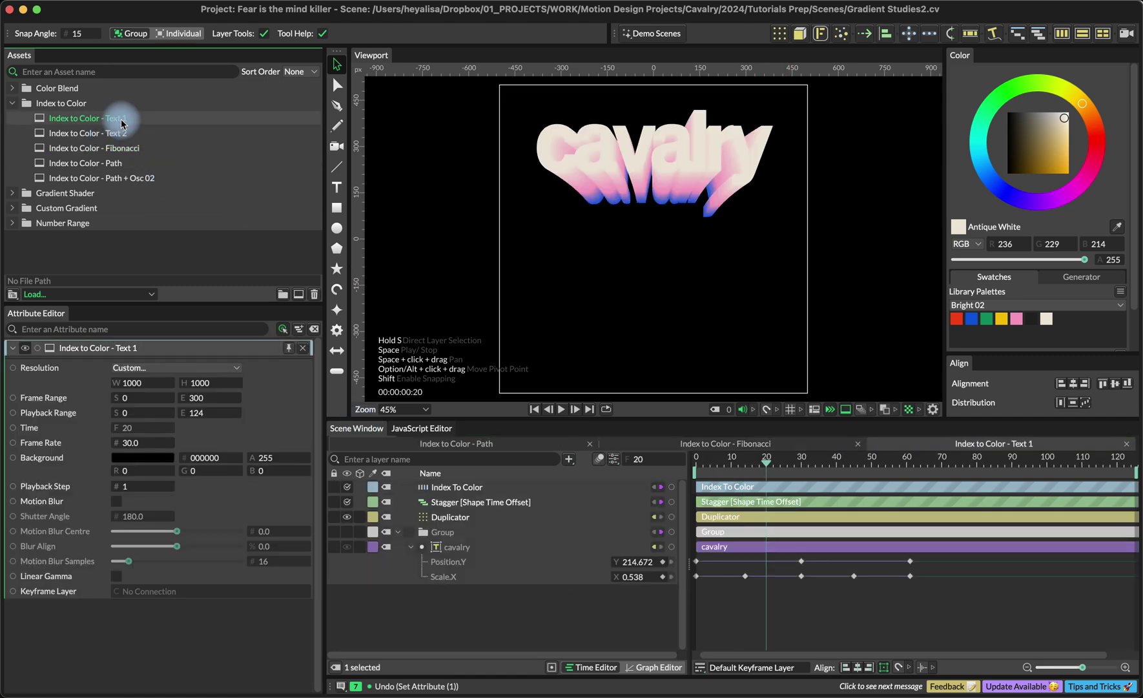
left_click(783, 461)
left_click(764, 468)
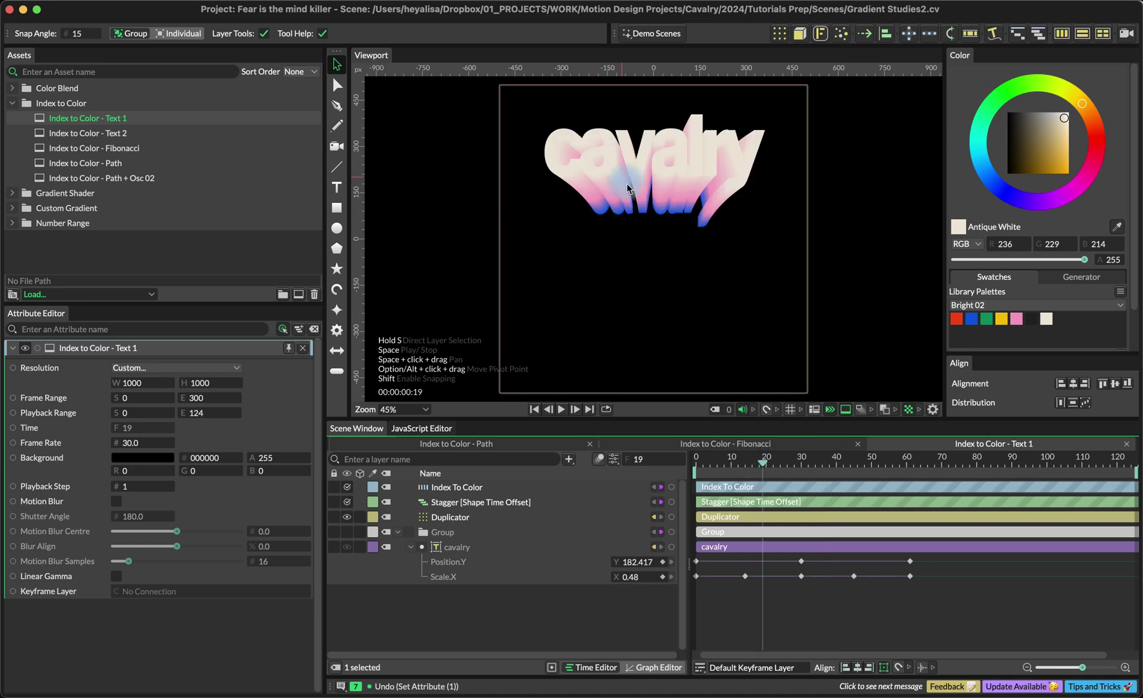
left_click(466, 486)
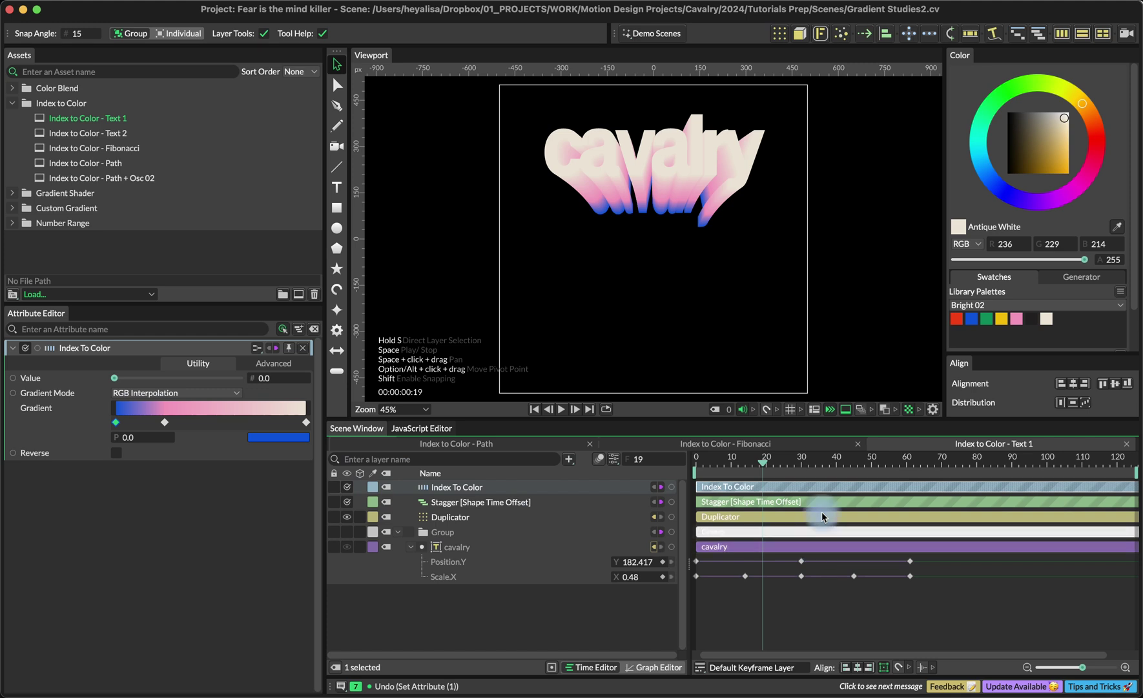
left_click(462, 546)
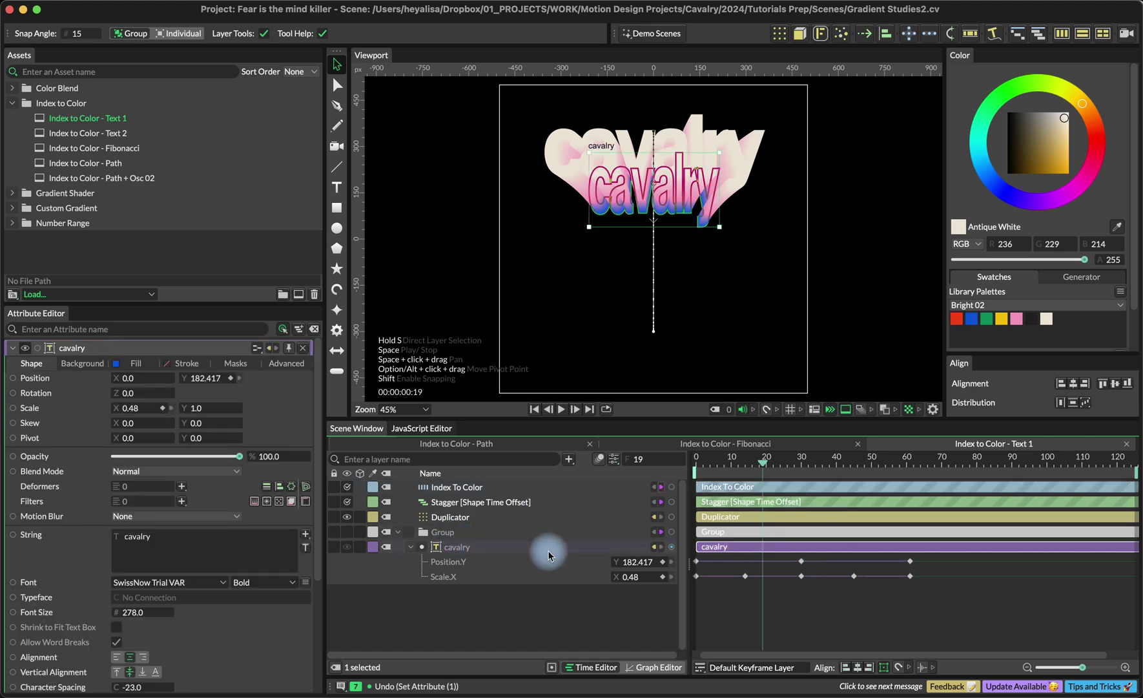
left_click_drag(763, 461, 808, 460)
left_click(461, 532)
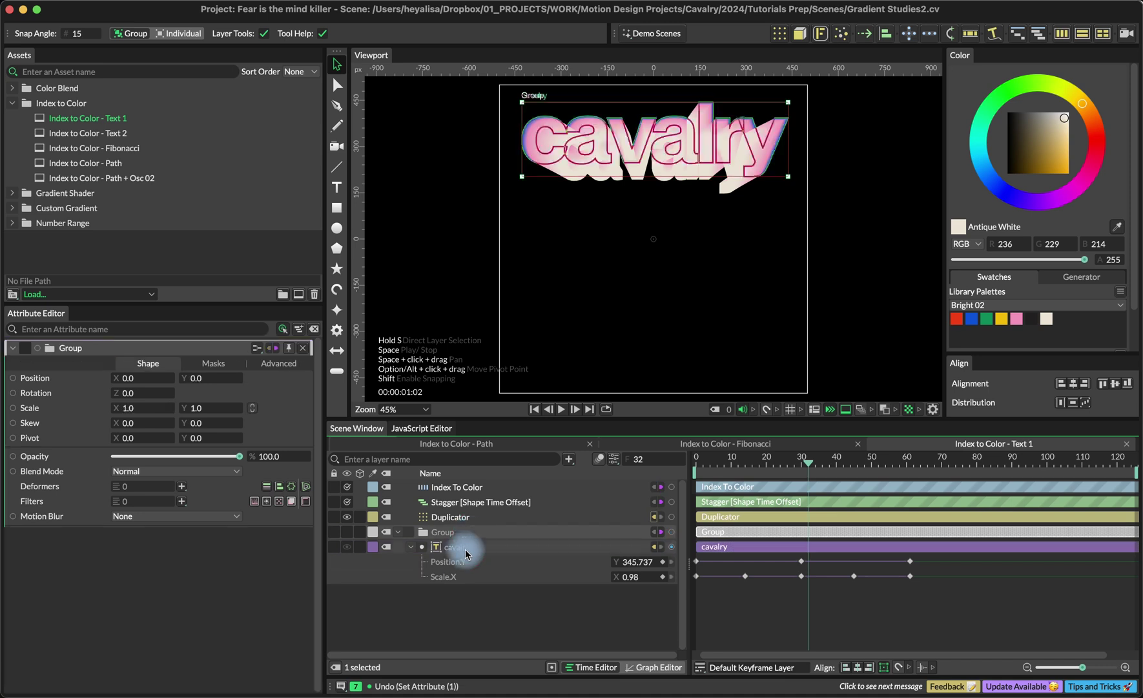
left_click(450, 517)
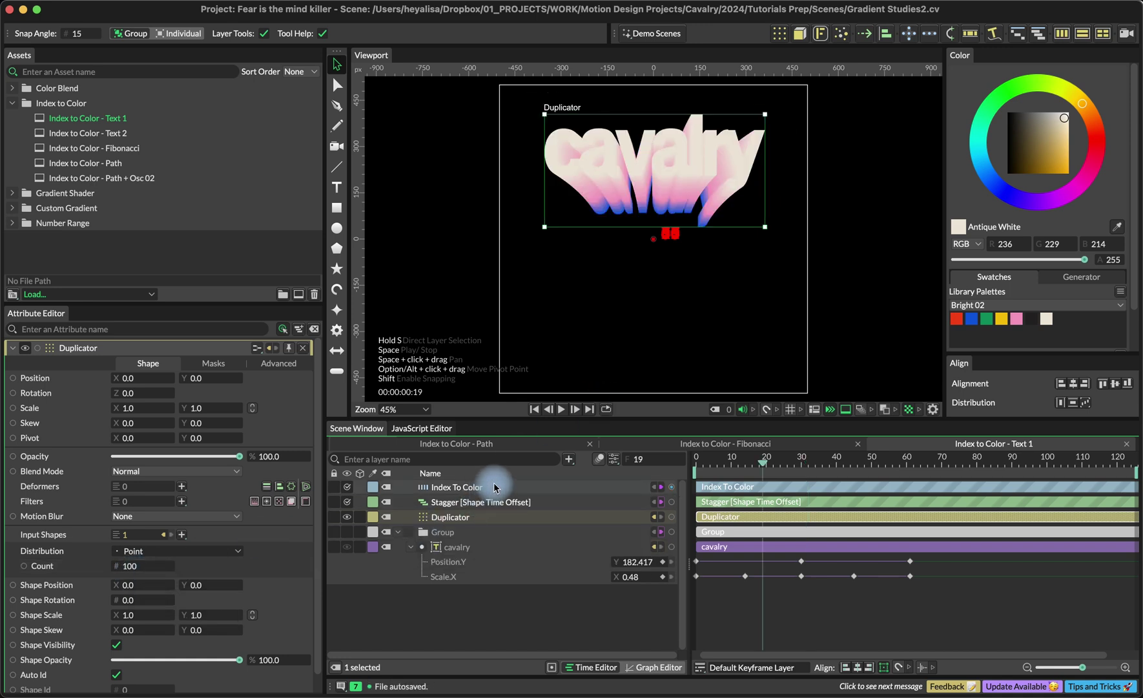
Connect Index To Color to the cavalry text's Fill Color, then reselect the Duplicator.
left_click(559, 489)
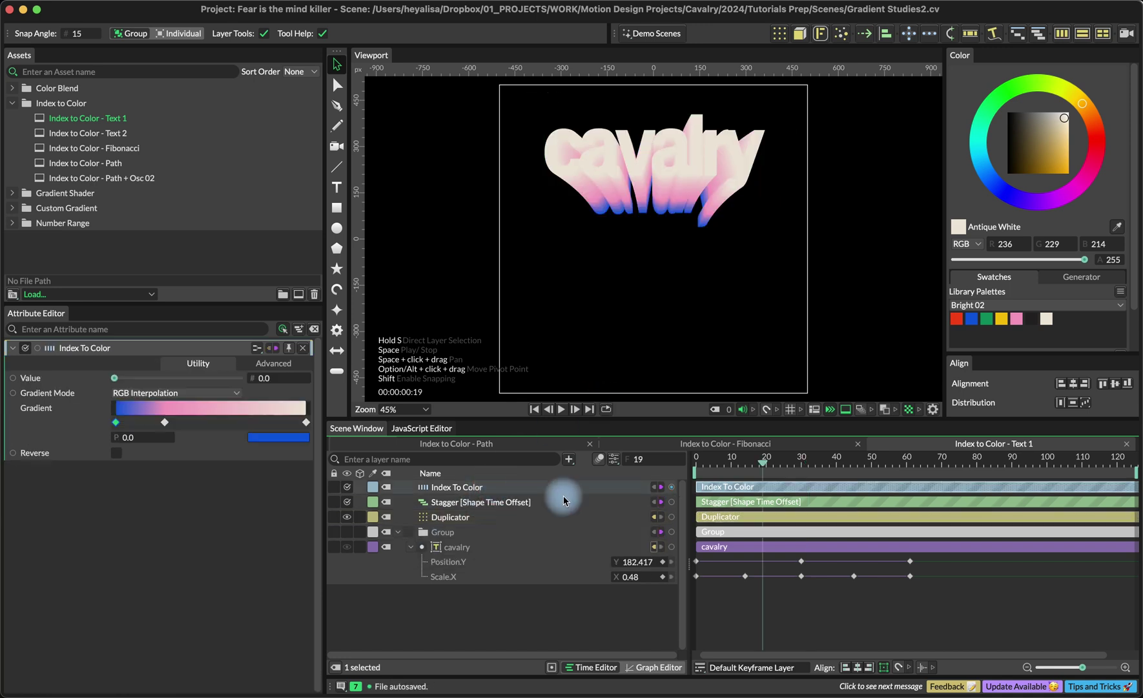
left_click_drag(672, 486, 504, 566)
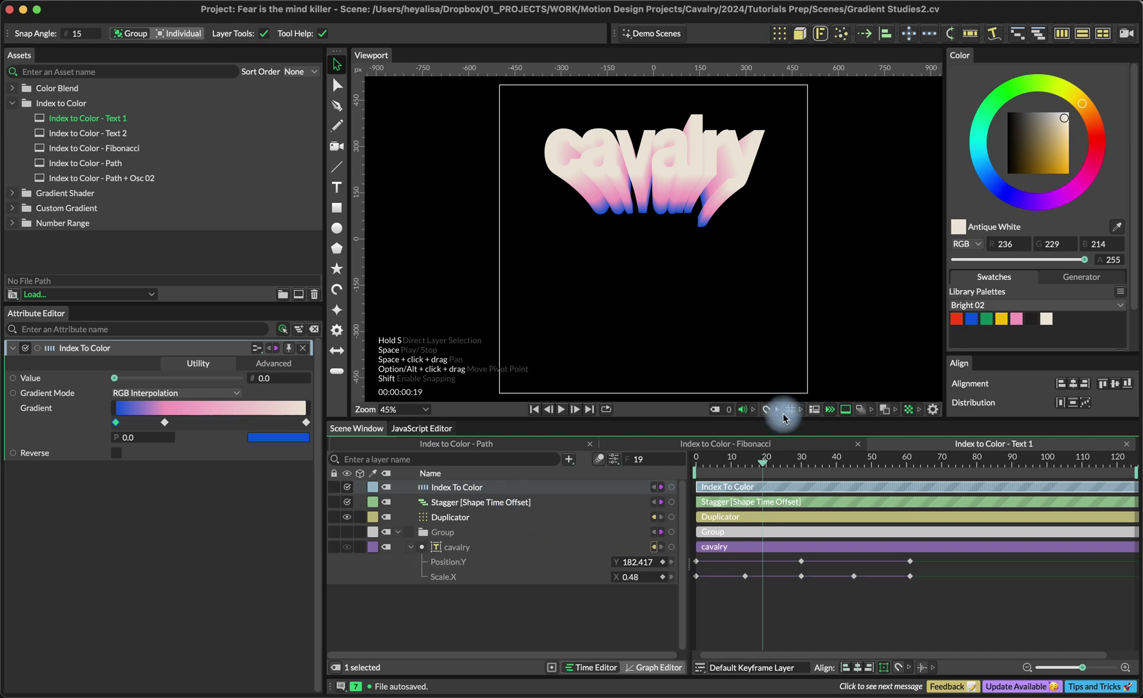
left_click(549, 445)
left_click(956, 444)
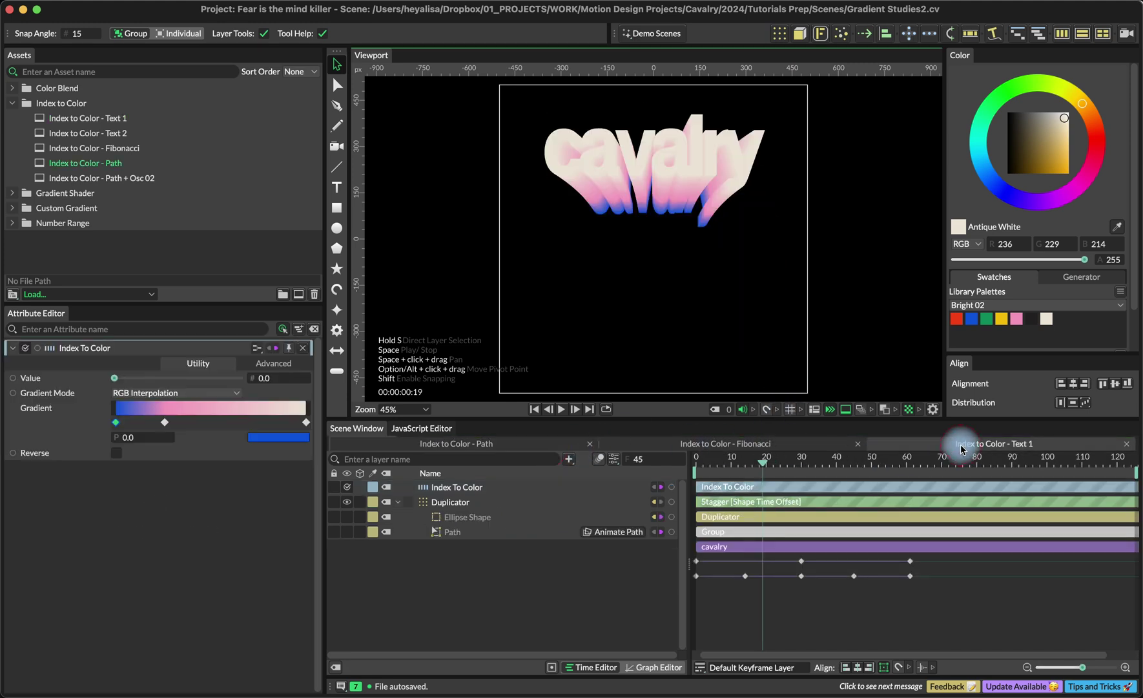
left_click(456, 509)
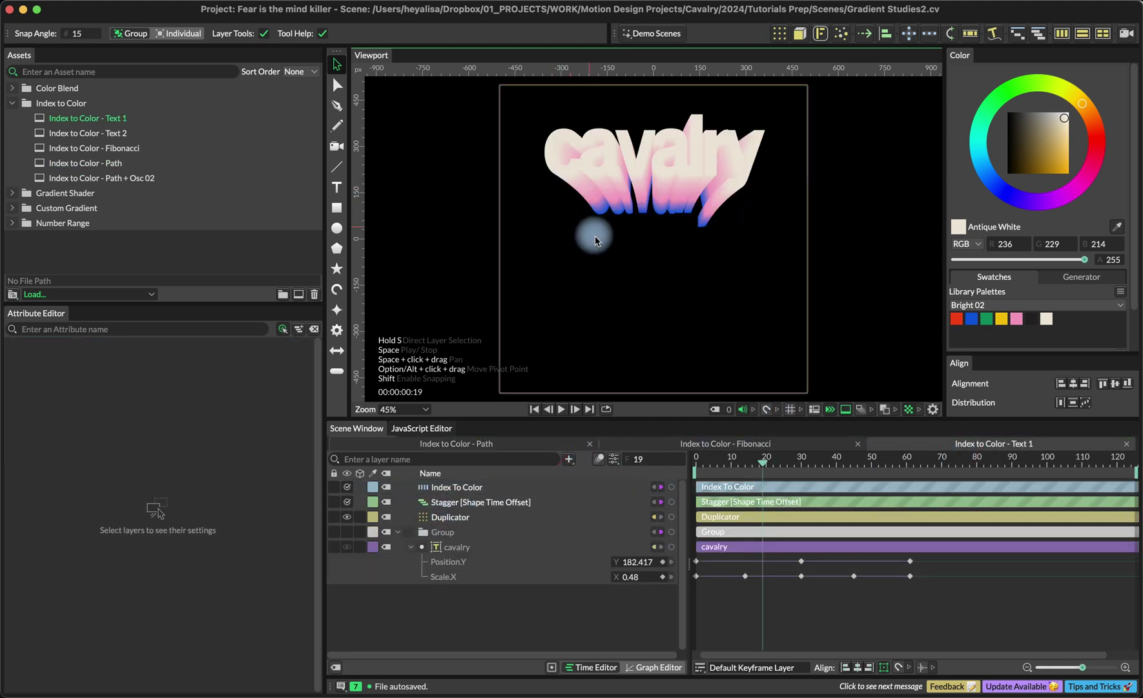
left_click(441, 520)
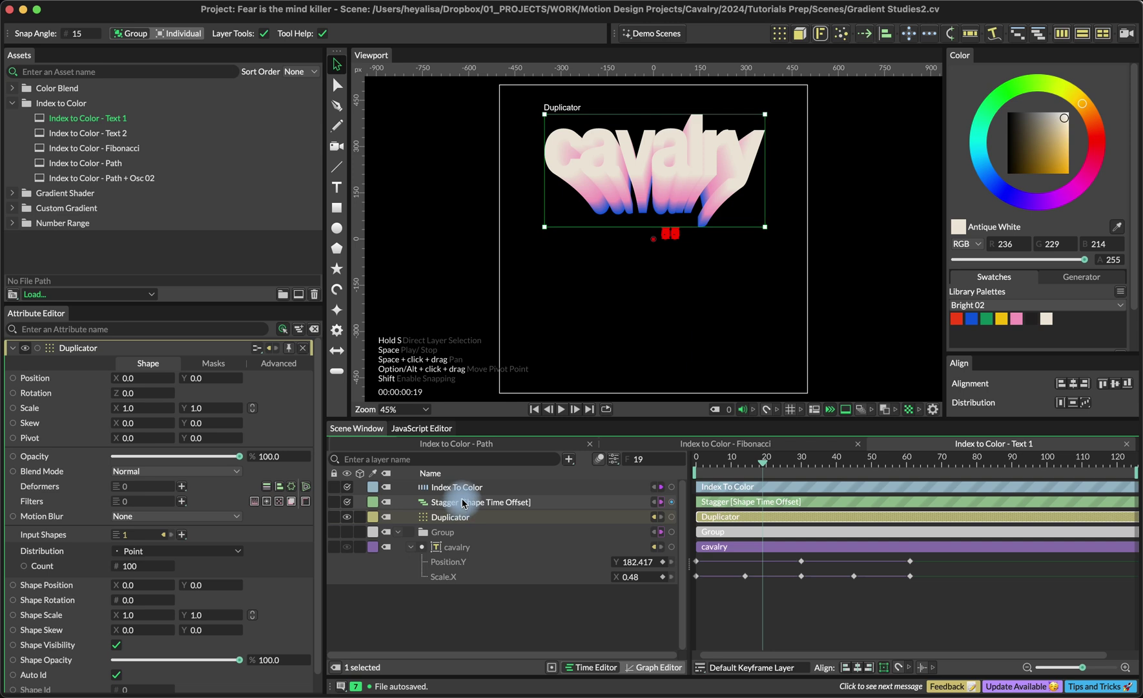
Delete the Stagger layer from the scene.
scroll(255, 530, "down", 1)
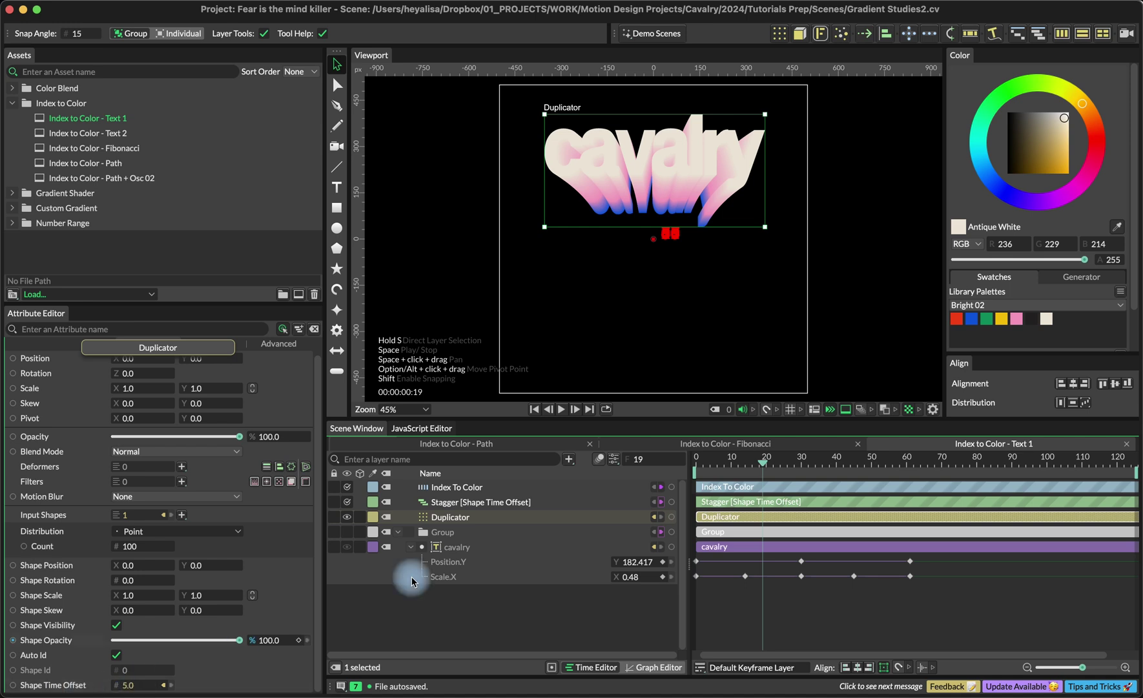
left_click(458, 505)
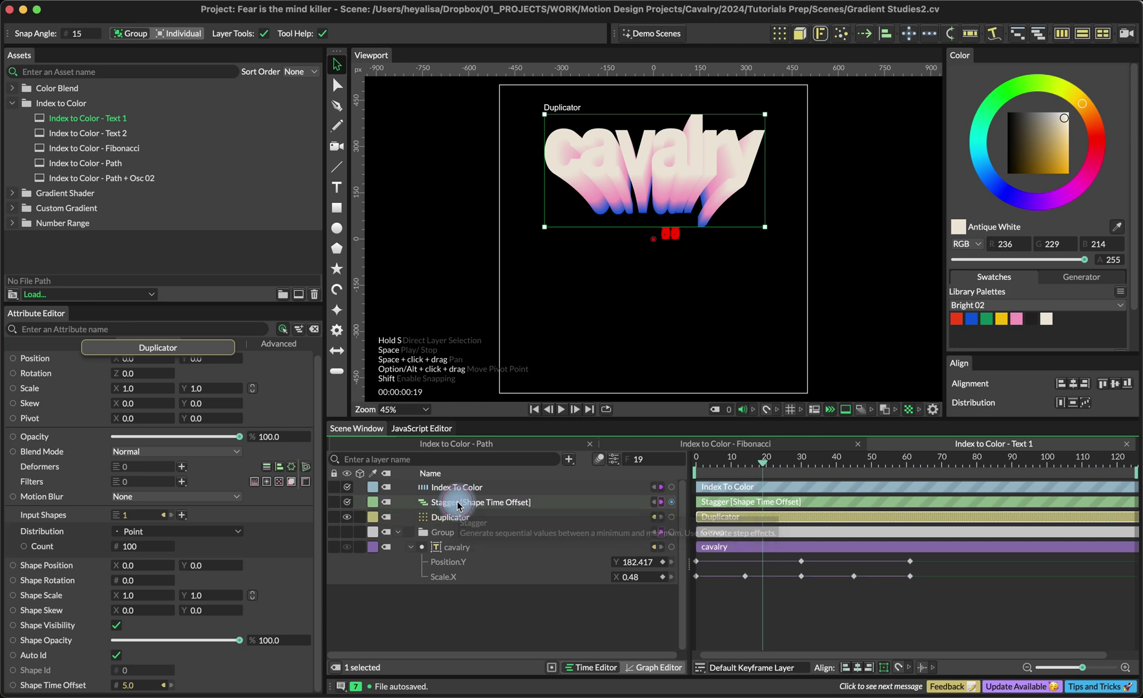
key("Delete")
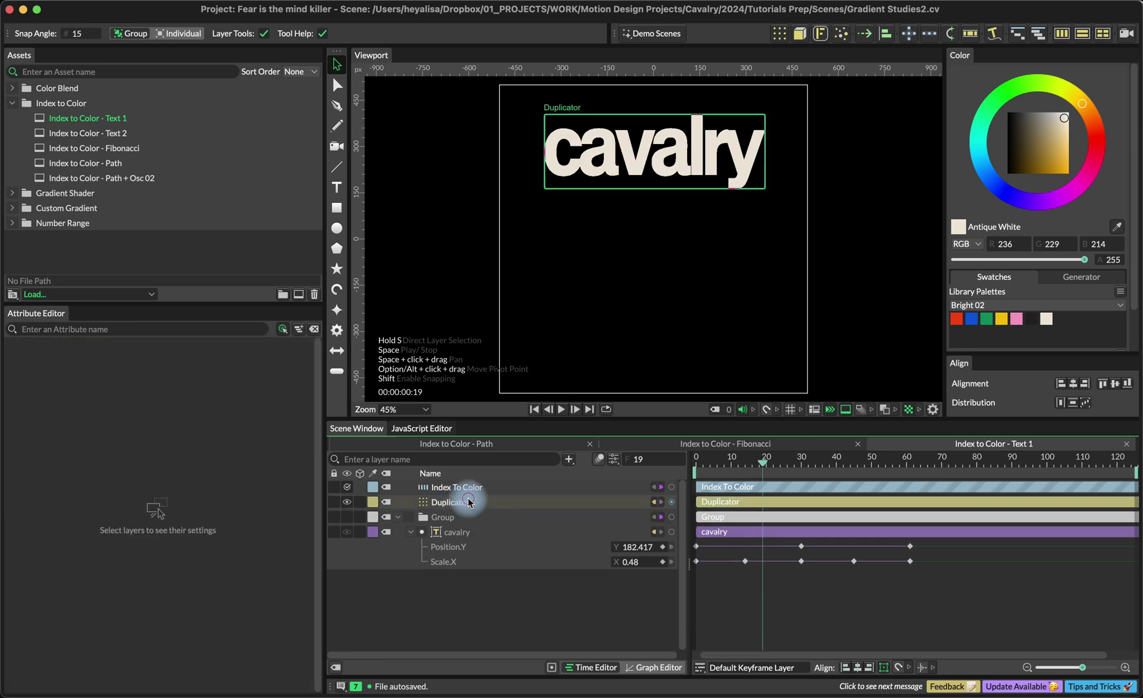
Try Shape Time Offset 57 on the Duplicator, undo it, and reconnect the Stagger there.
left_click(460, 503)
scroll(87, 642, "down", 1)
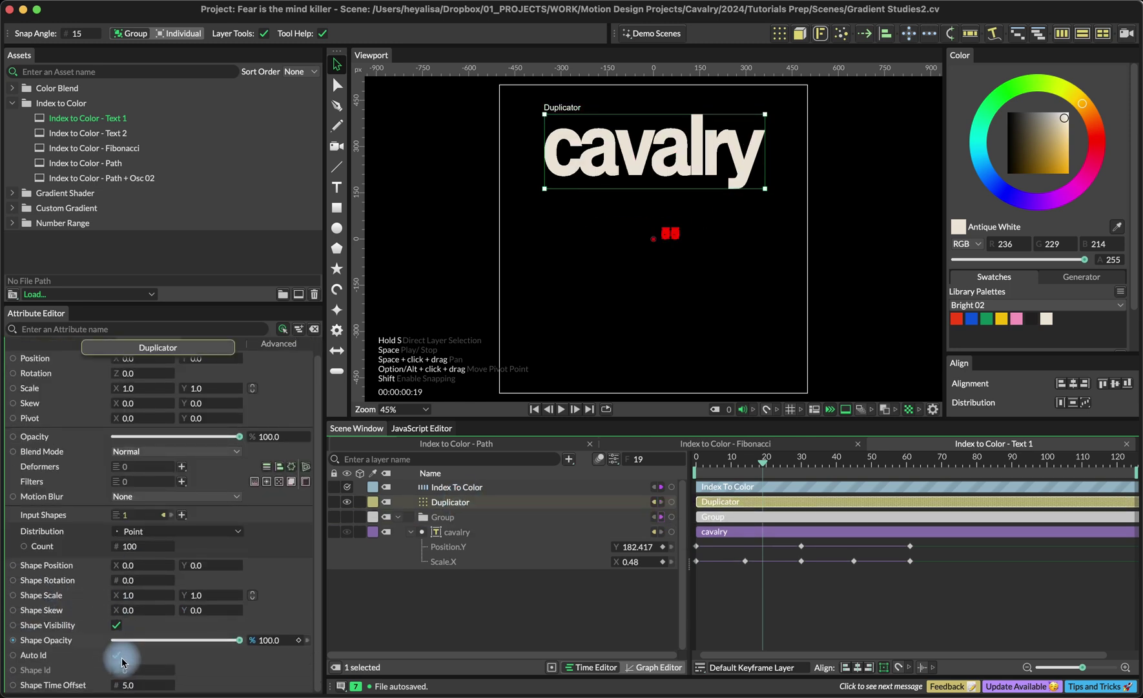
left_click(136, 682)
left_click_drag(136, 684, 537, 560)
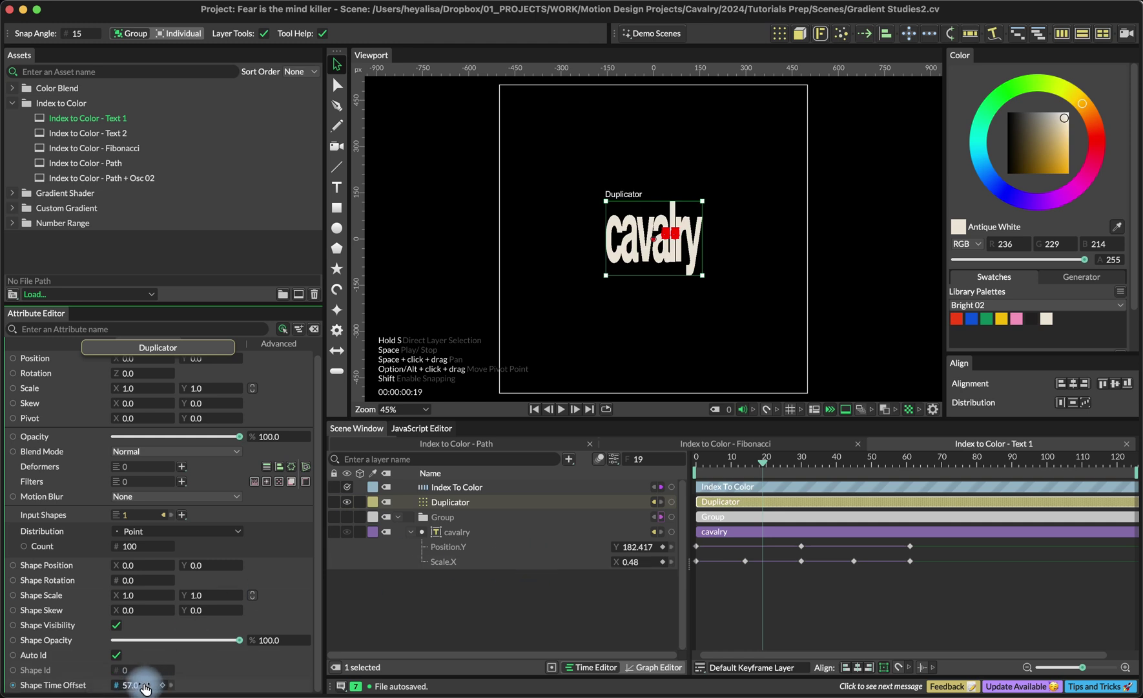
key("super+z")
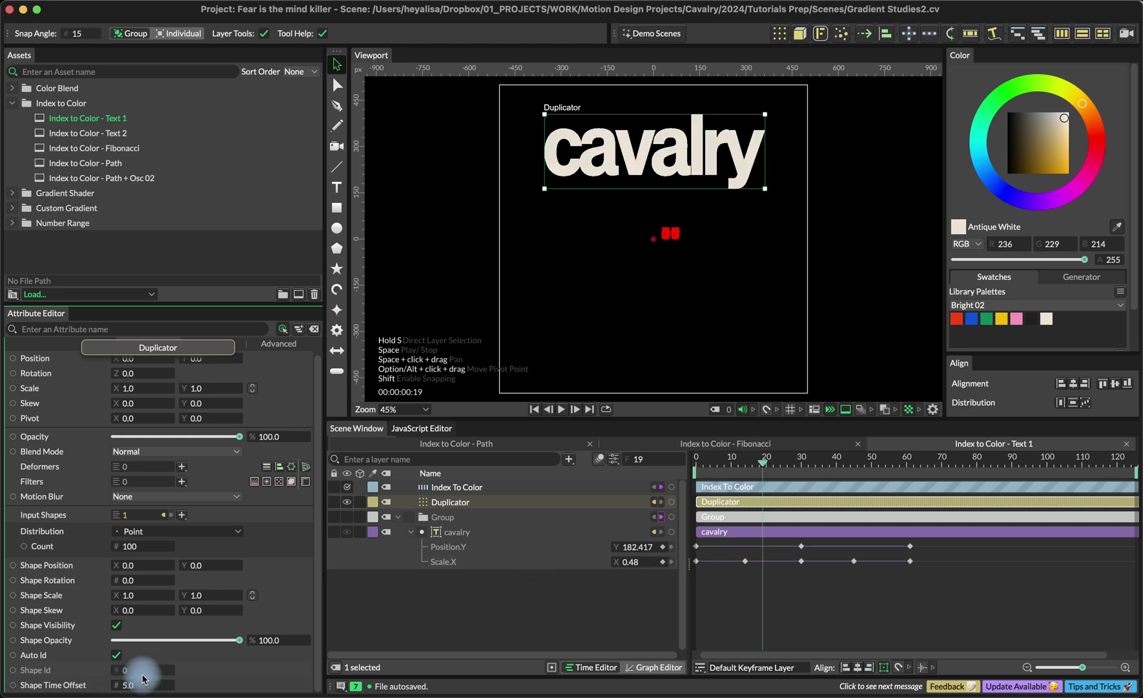
left_click_drag(56, 681, 480, 529)
left_click(483, 502)
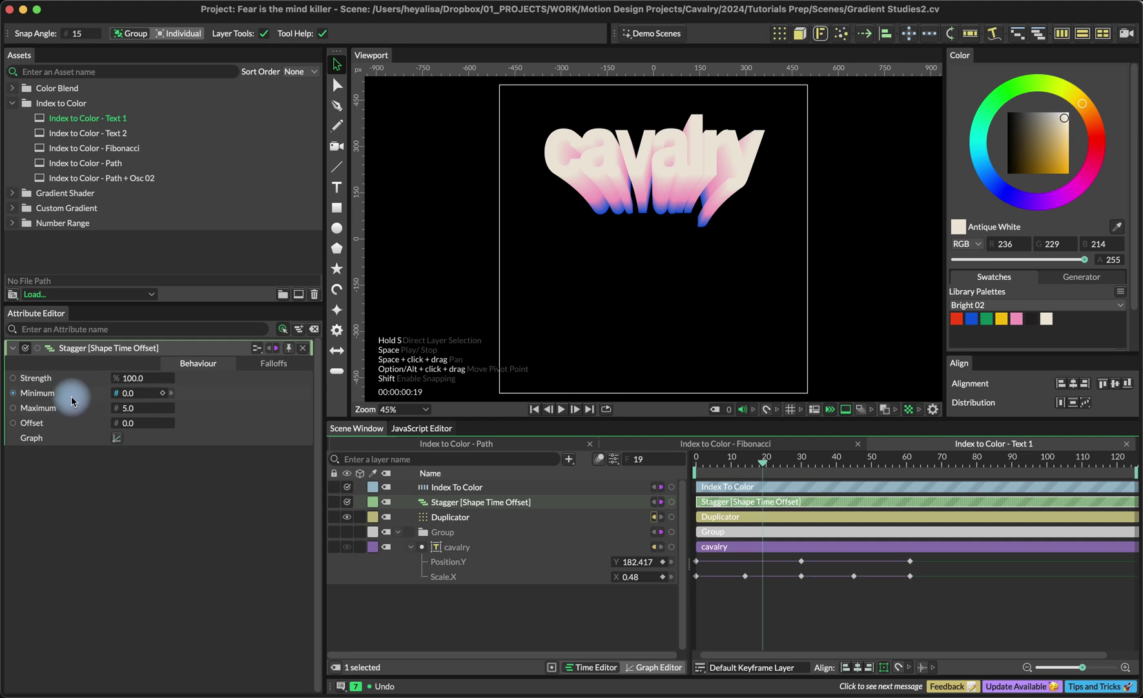
Set the Stagger's Maximum to 10, try 50, undo back to 10, and scrub the preview.
left_click(140, 408)
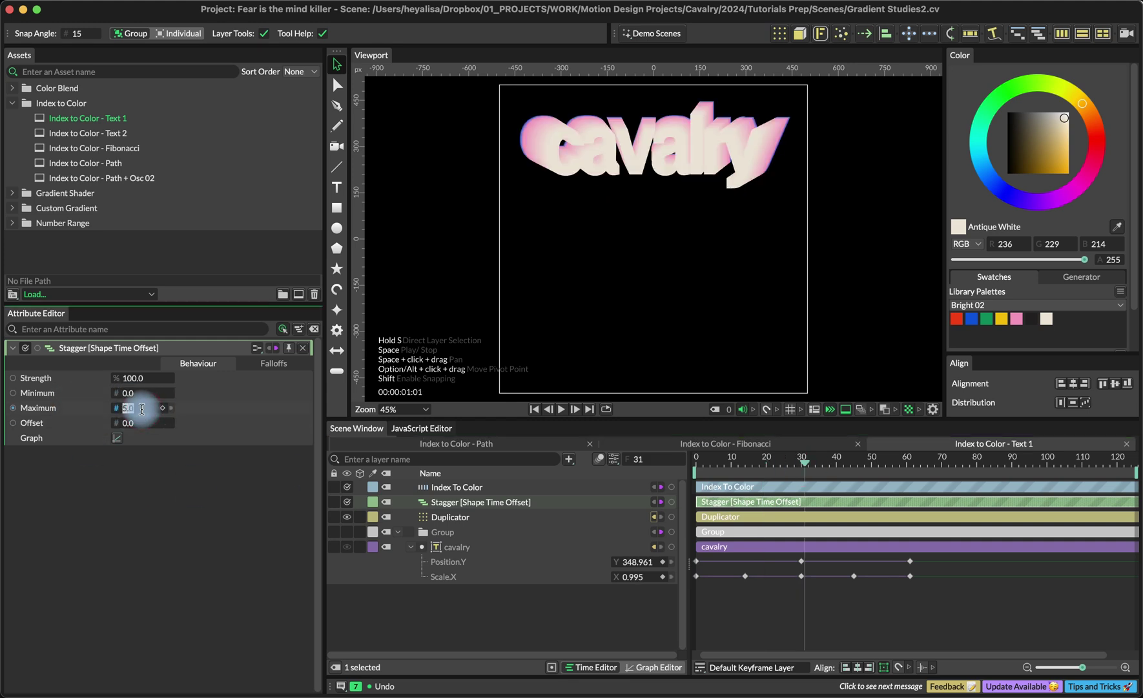
left_click(763, 462)
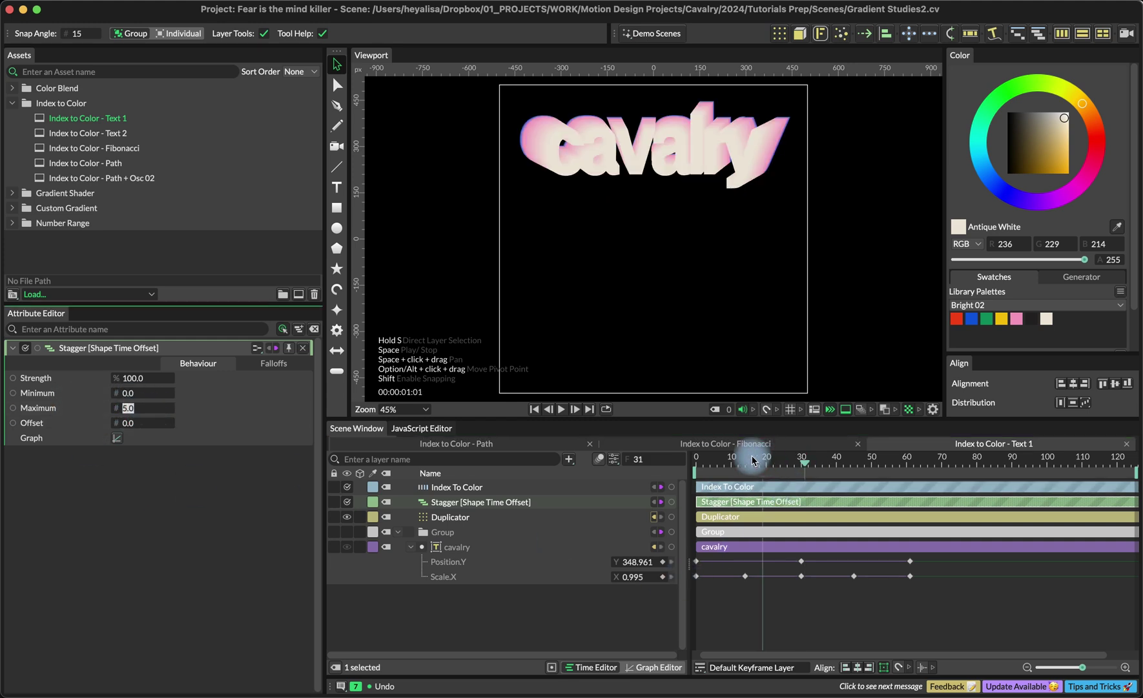
left_click(138, 410)
key("Return")
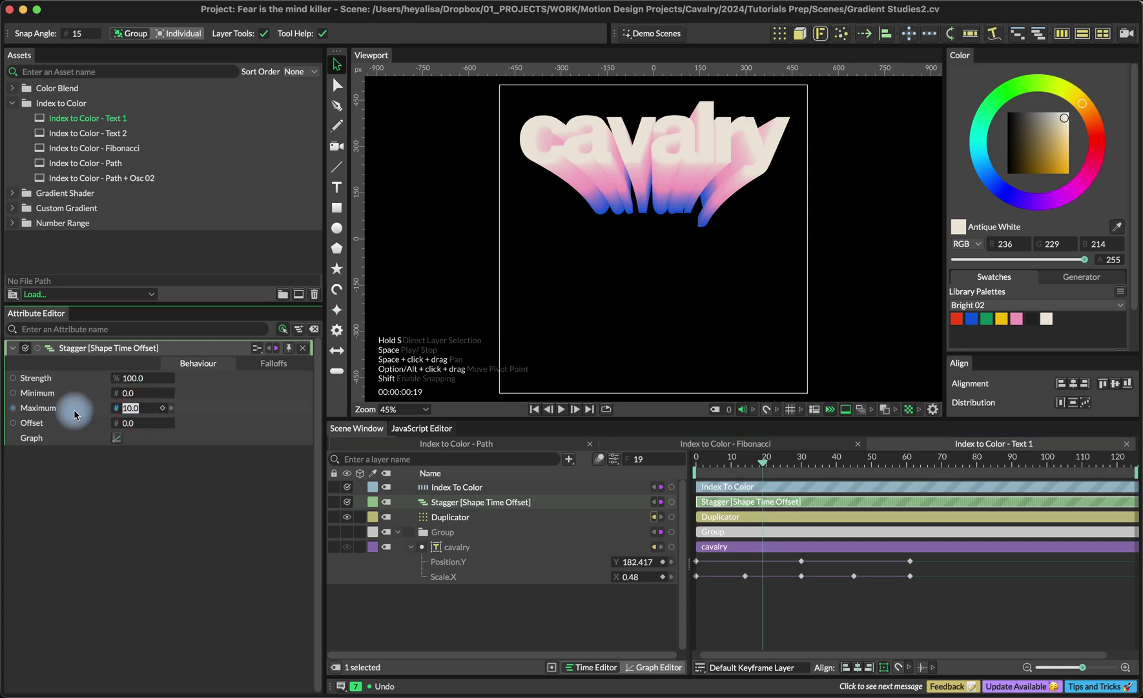
key("Return")
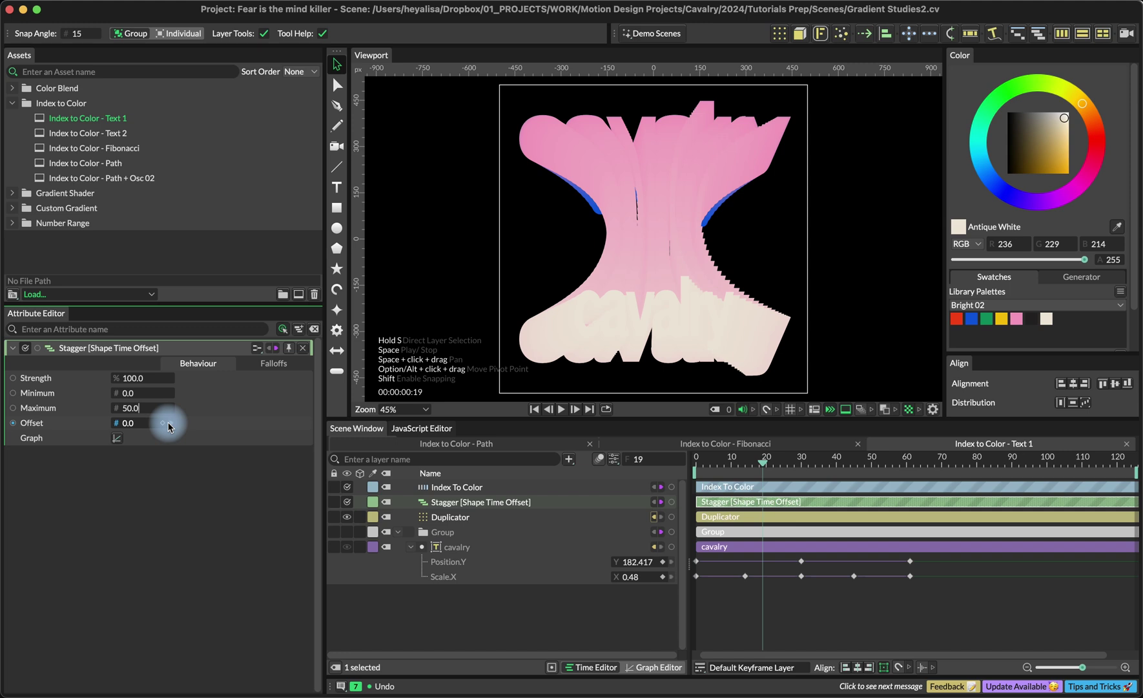
key("super+z")
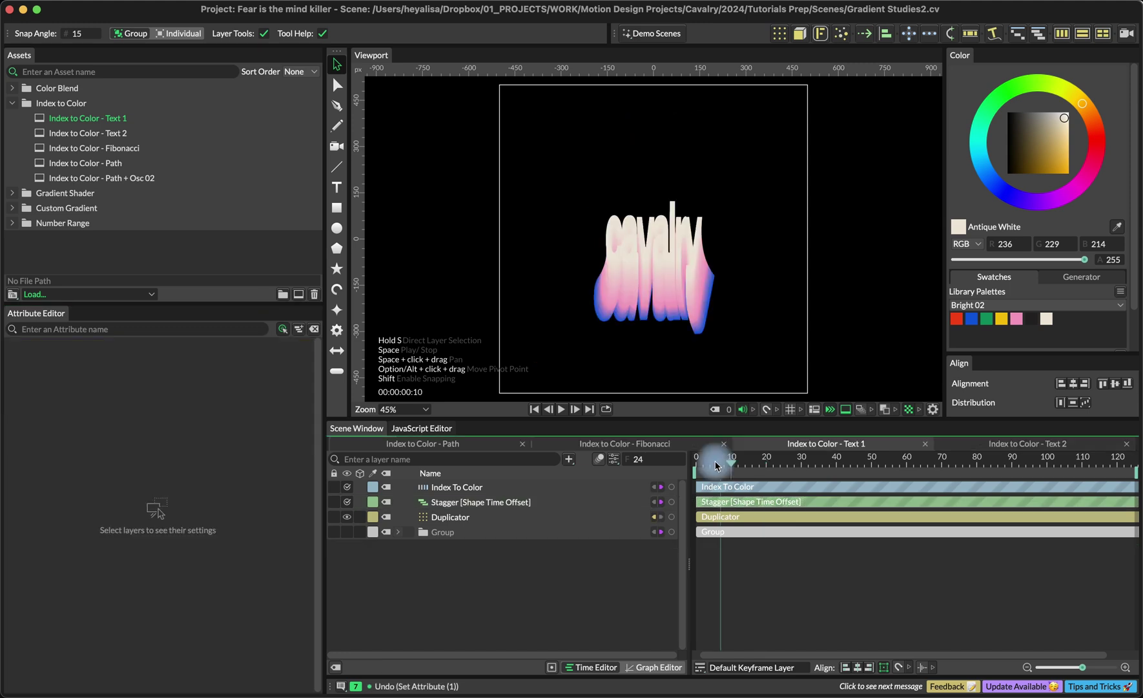
left_click_drag(714, 461, 917, 470)
Switch to the browser and view the rainbow circles reel on the profile.
mouse_move(43, 675)
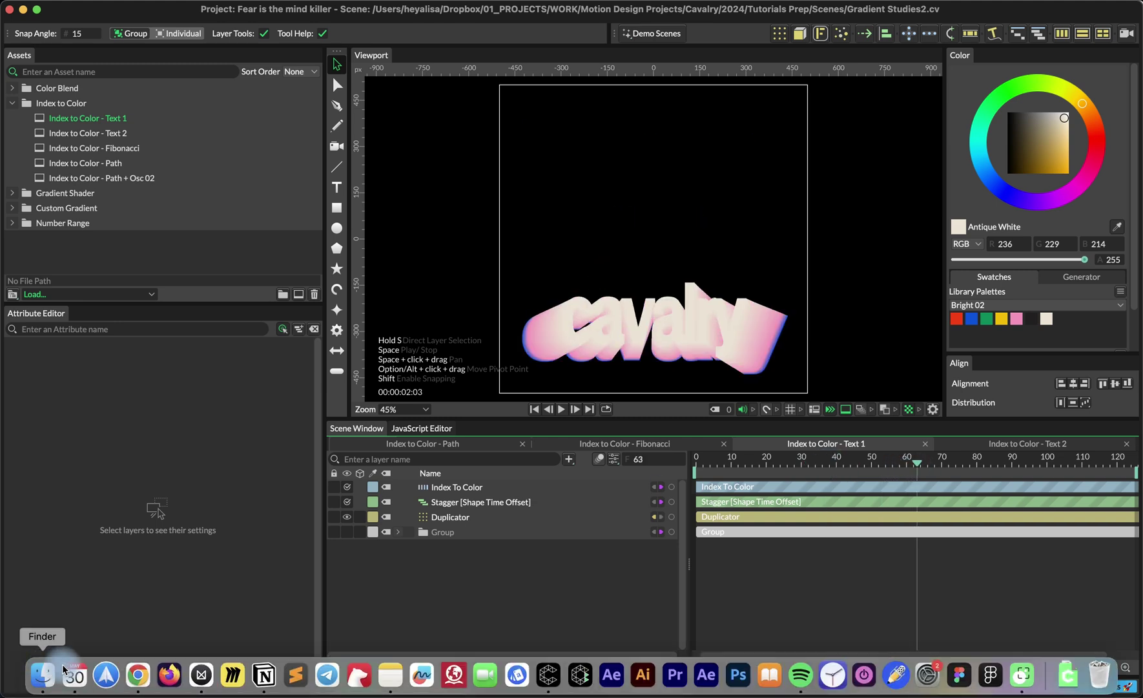
left_click(134, 675)
scroll(897, 367, "down", 5)
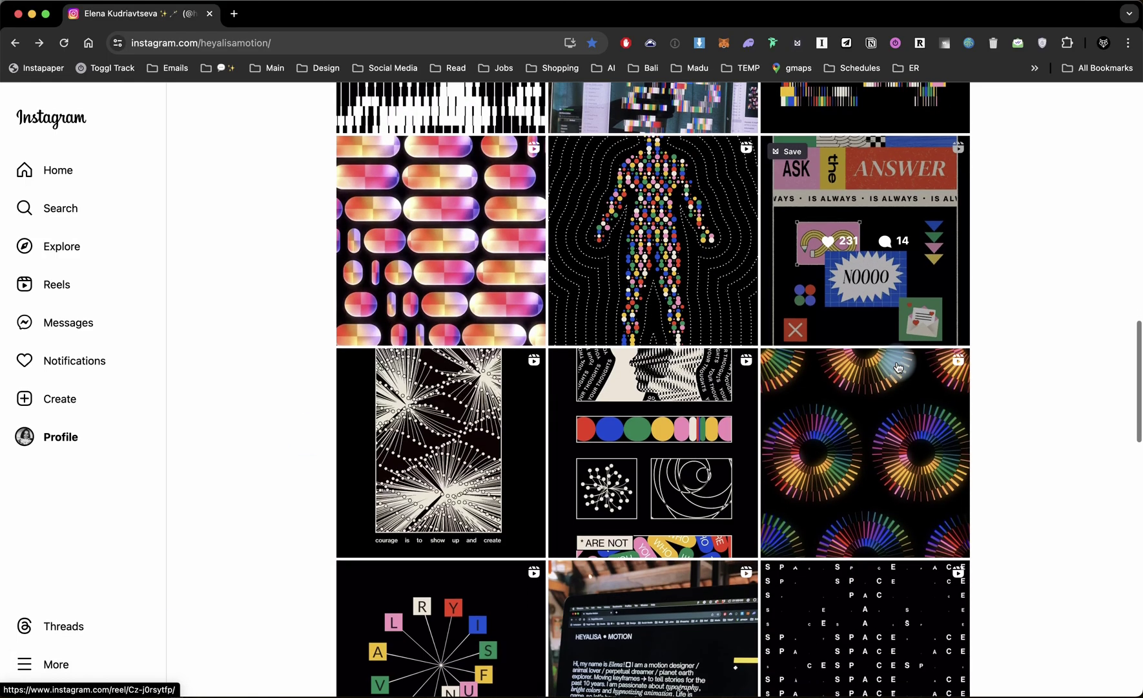
scroll(897, 367, "up", 5)
scroll(898, 367, "down", 5)
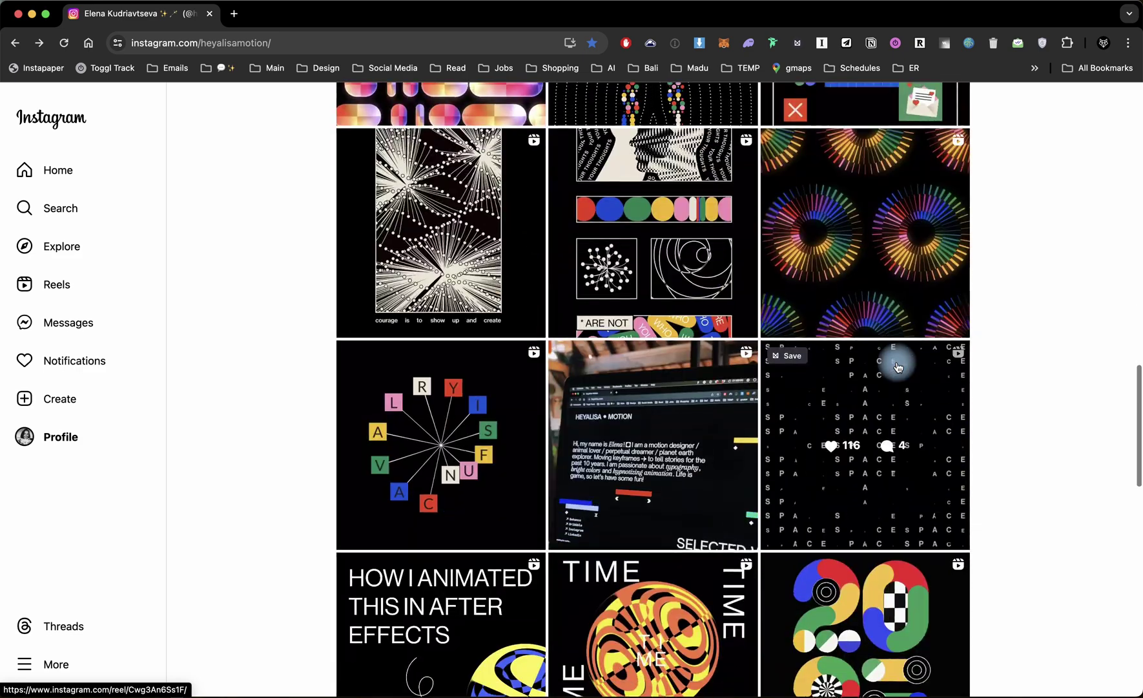
scroll(897, 367, "up", 2)
left_click(897, 366)
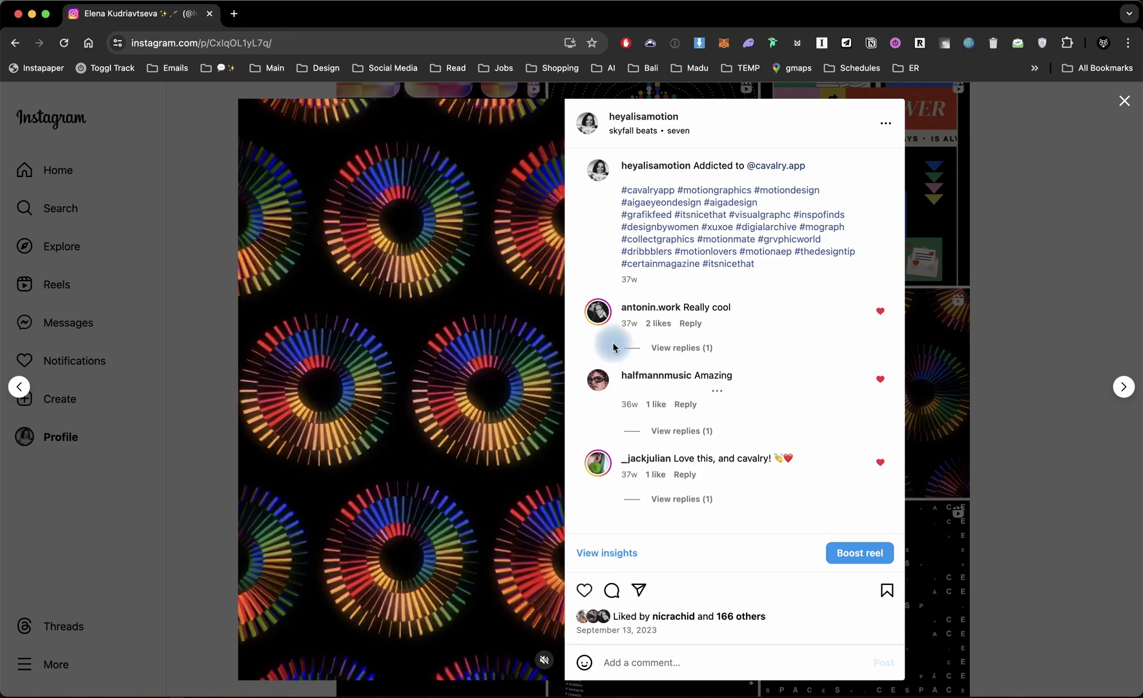
left_click(999, 158)
Open the 'Take a break' typography post from the profile grid.
scroll(999, 159, "up", 5)
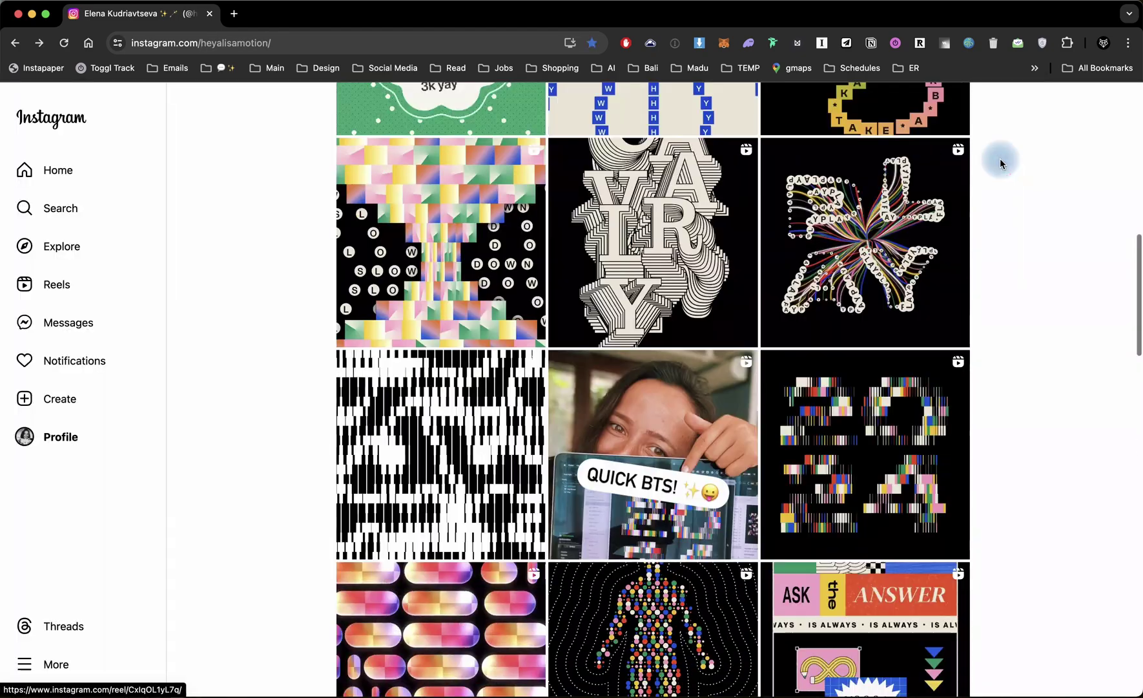
scroll(744, 304, "up", 5)
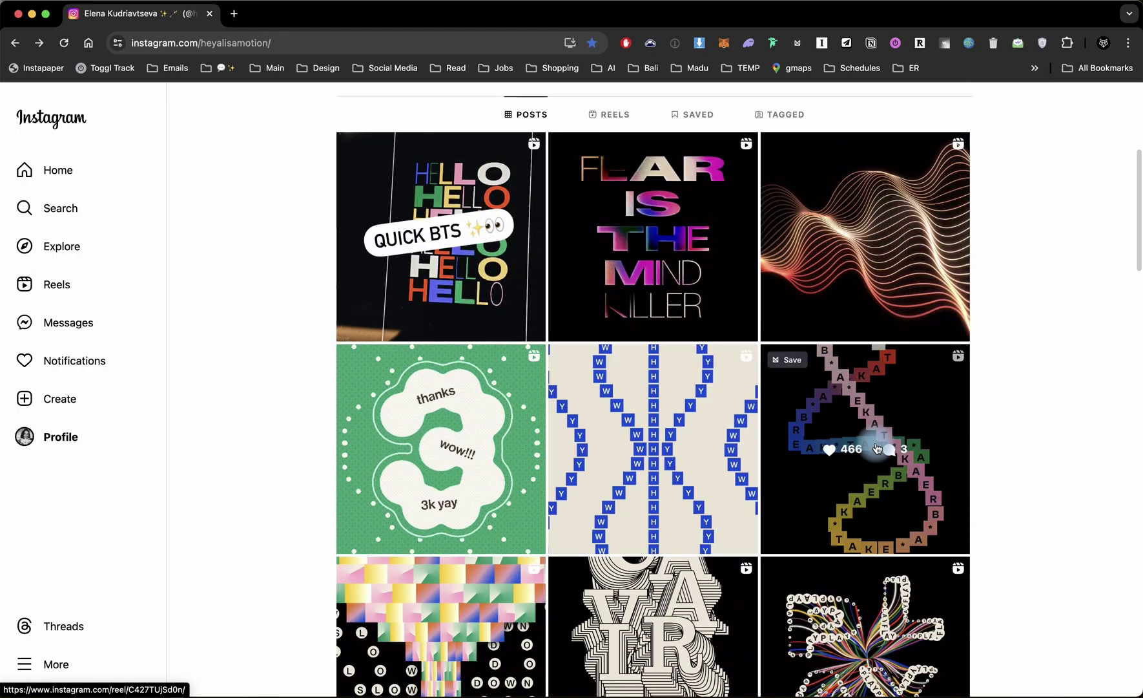
left_click(876, 447)
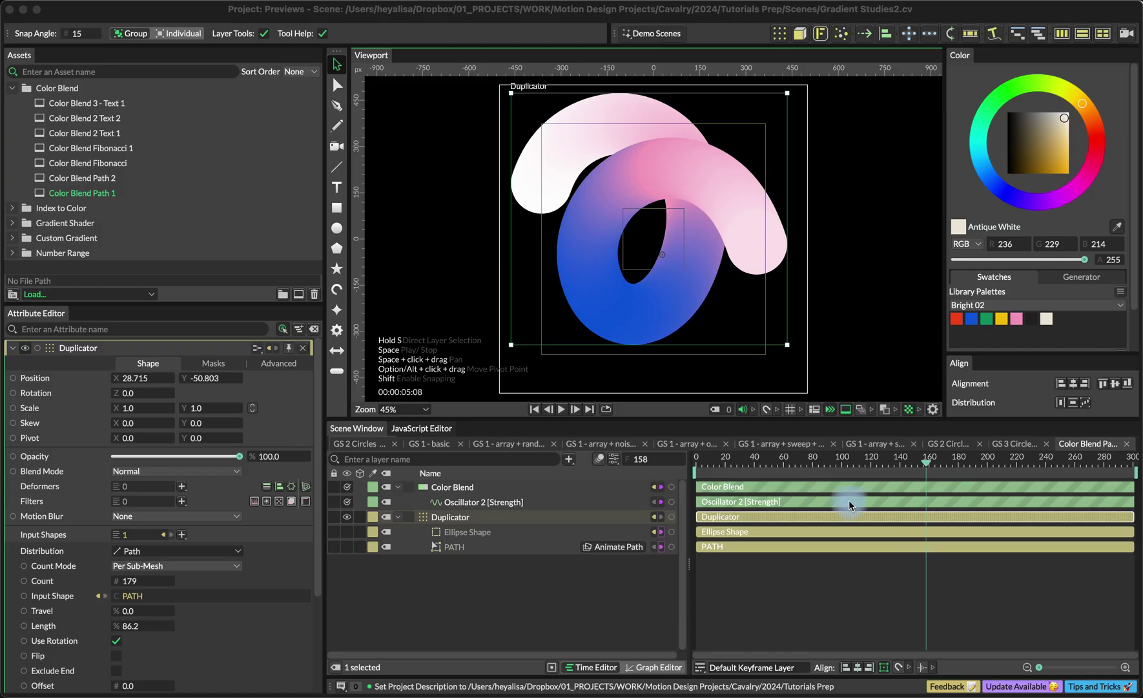
Scrub the spiral, check the Ellipse Shape and PATH layers, then select Color Blend.
left_click_drag(736, 466, 742, 491)
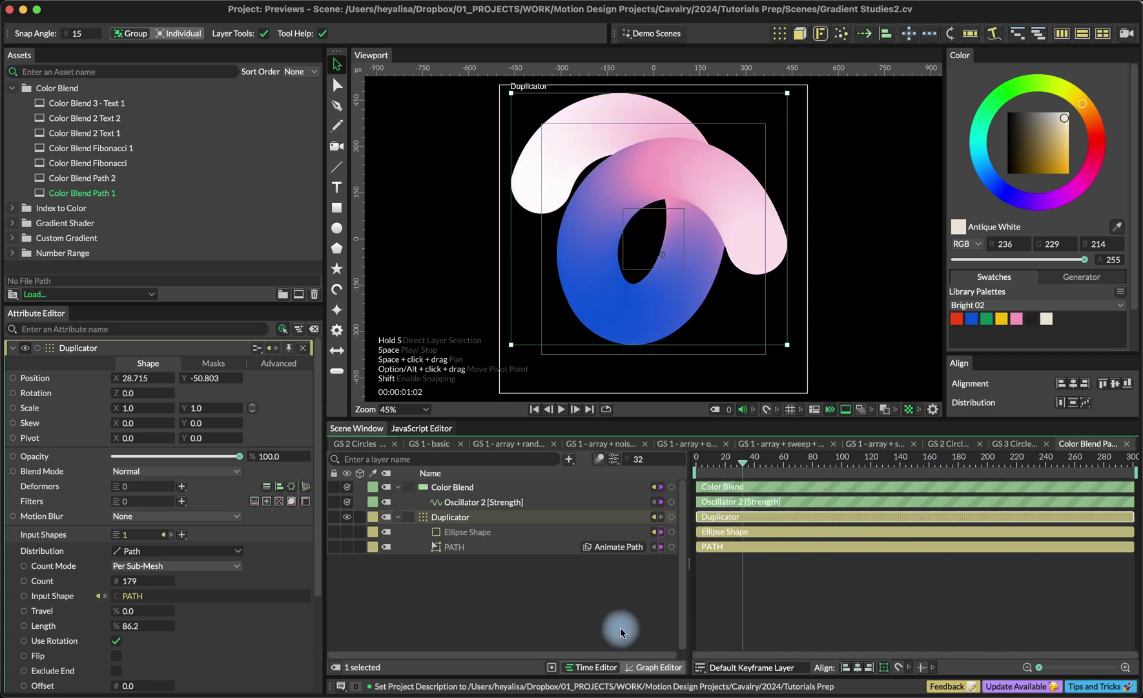
left_click(490, 531)
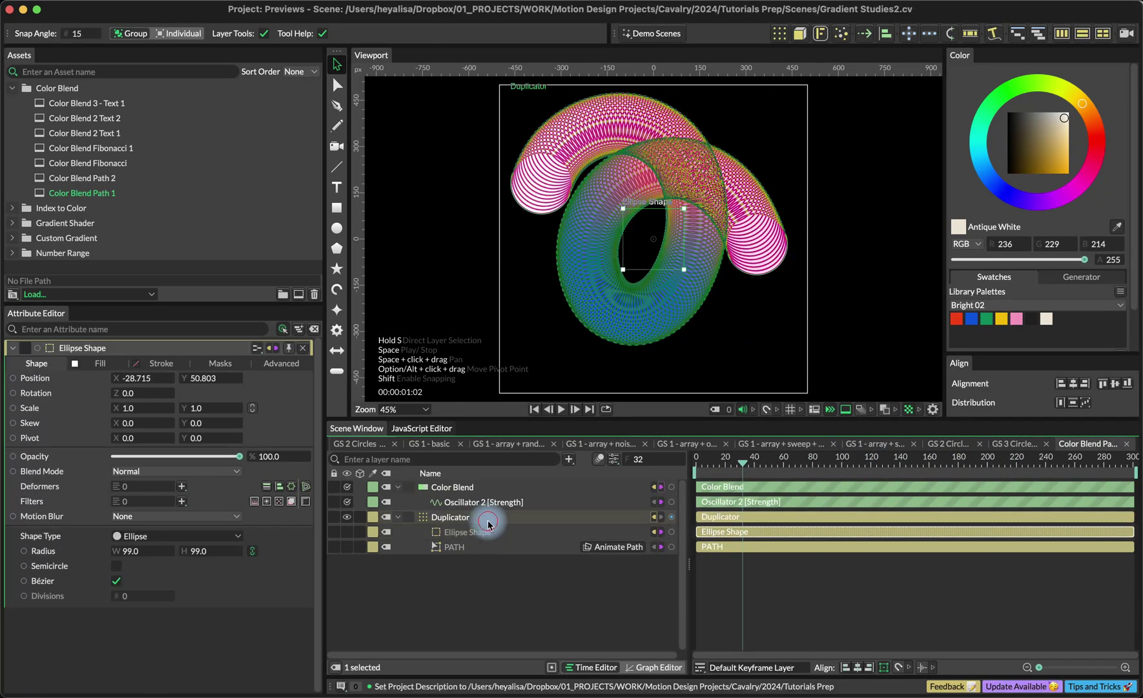
left_click(488, 522)
left_click(488, 531)
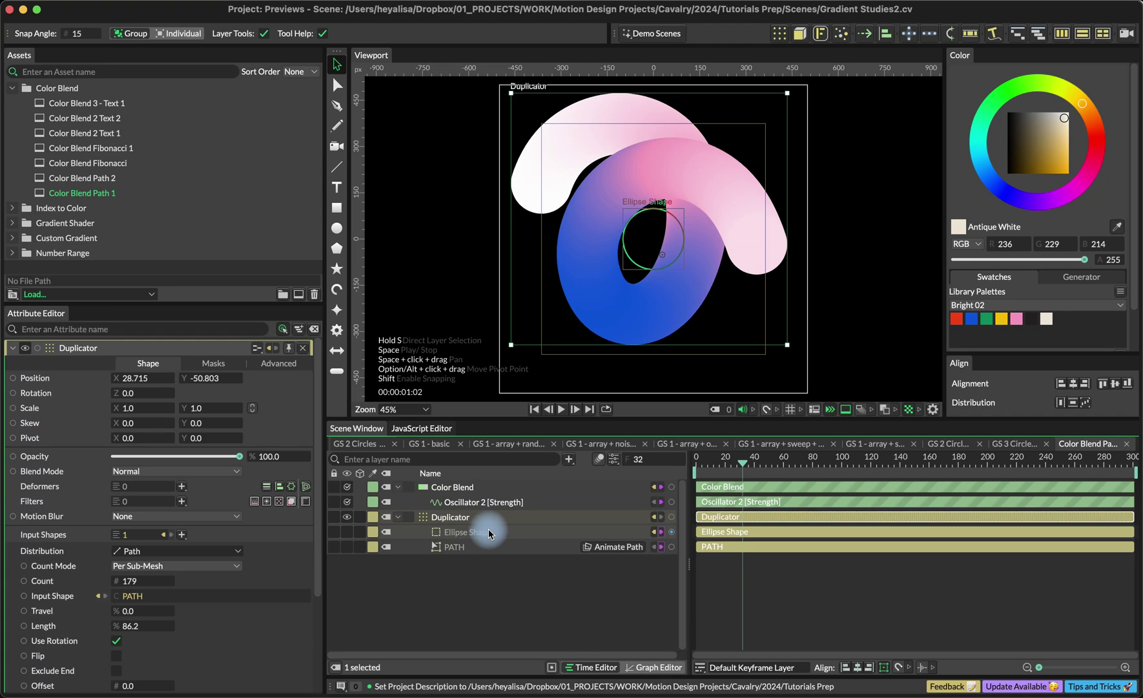
left_click(488, 544)
left_click(468, 554)
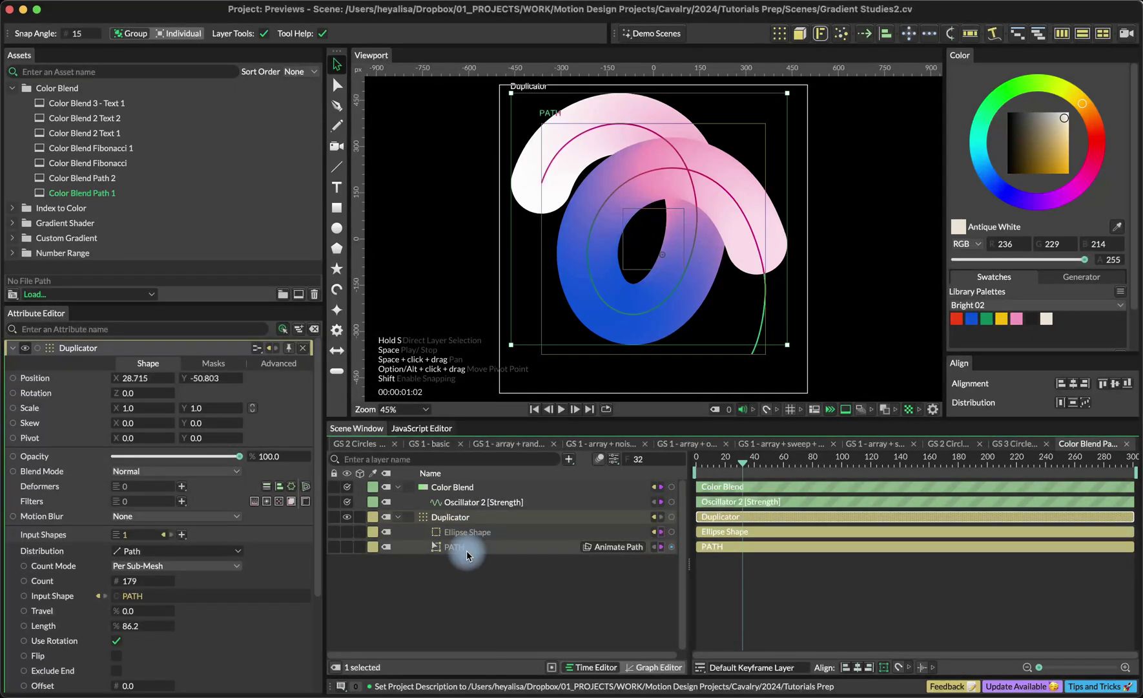
left_click(469, 488)
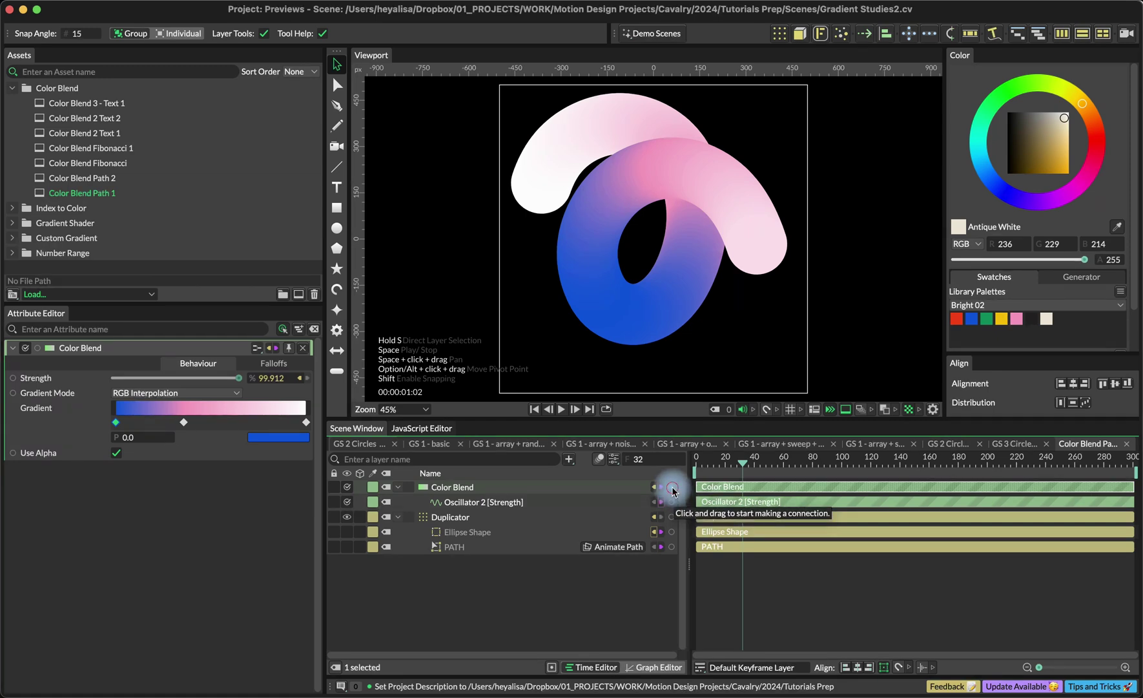
left_click_drag(672, 489, 480, 537)
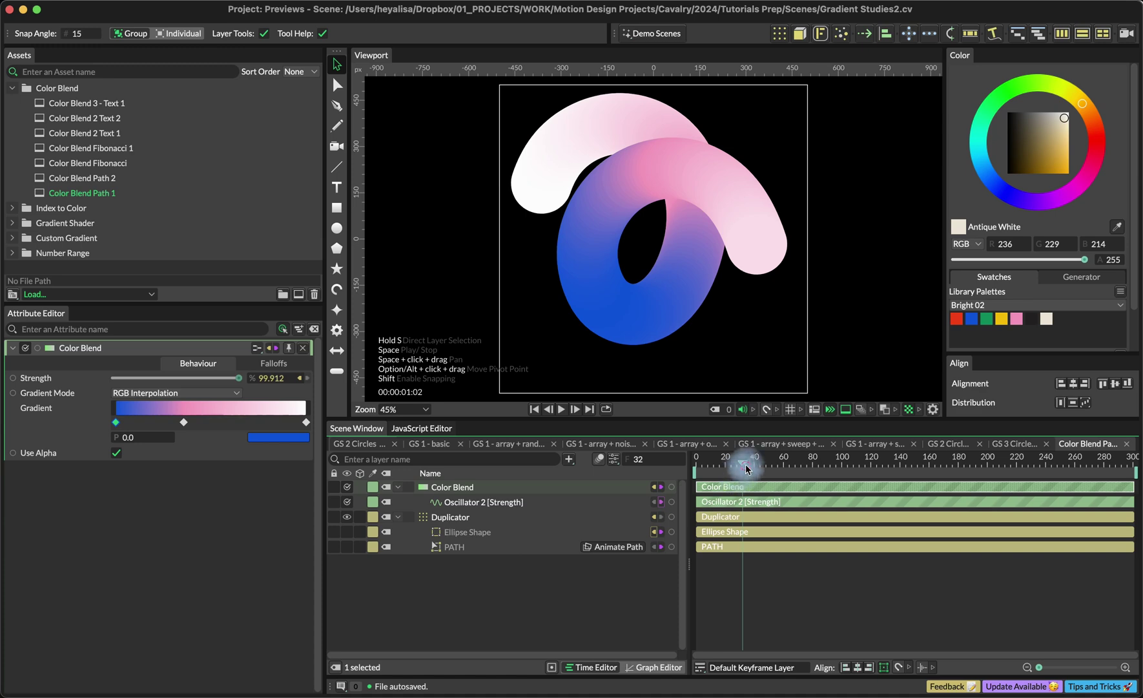
left_click_drag(744, 463, 817, 489)
left_click(447, 504)
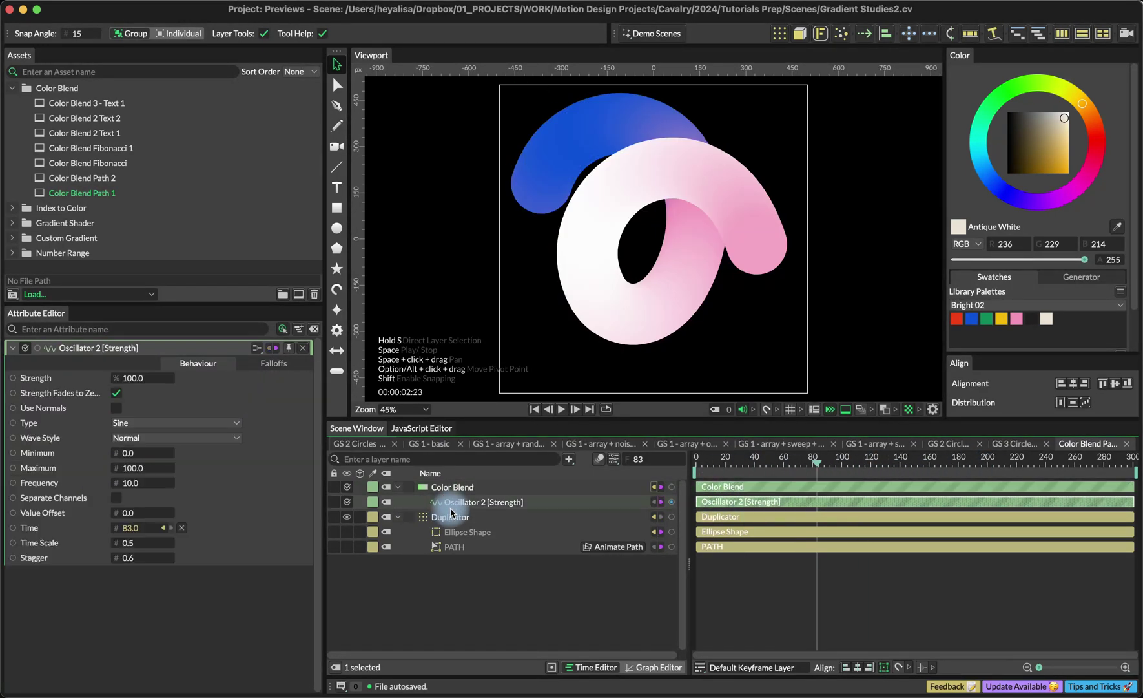
key("Delete")
left_click(472, 486)
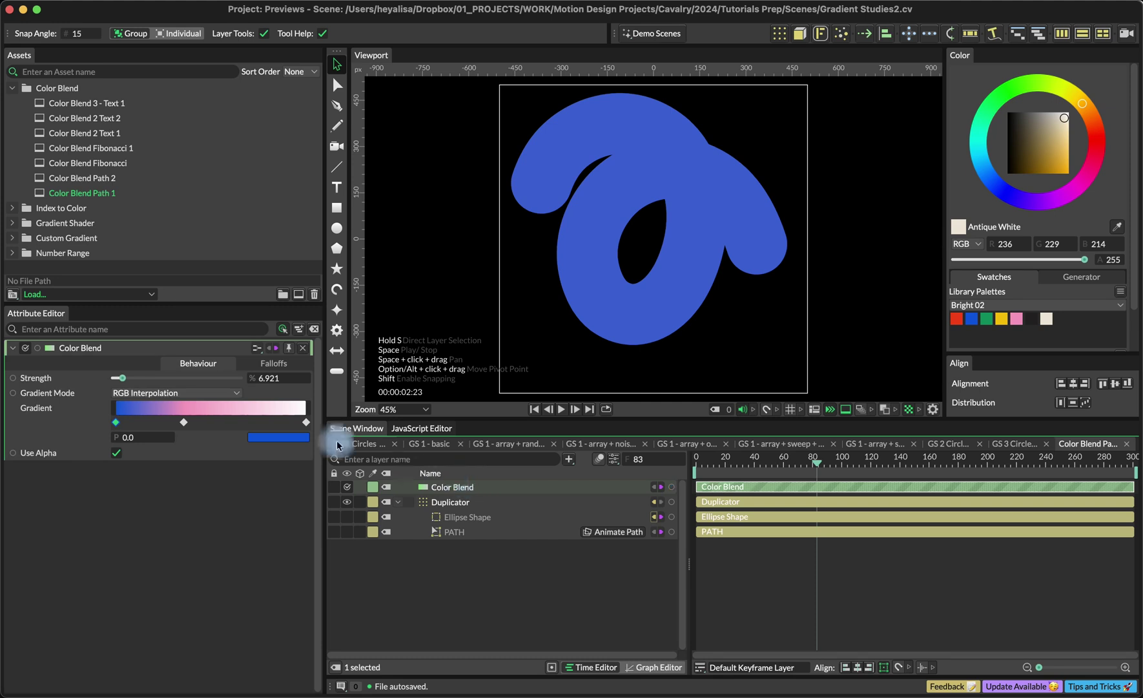
left_click_drag(777, 460, 1074, 468)
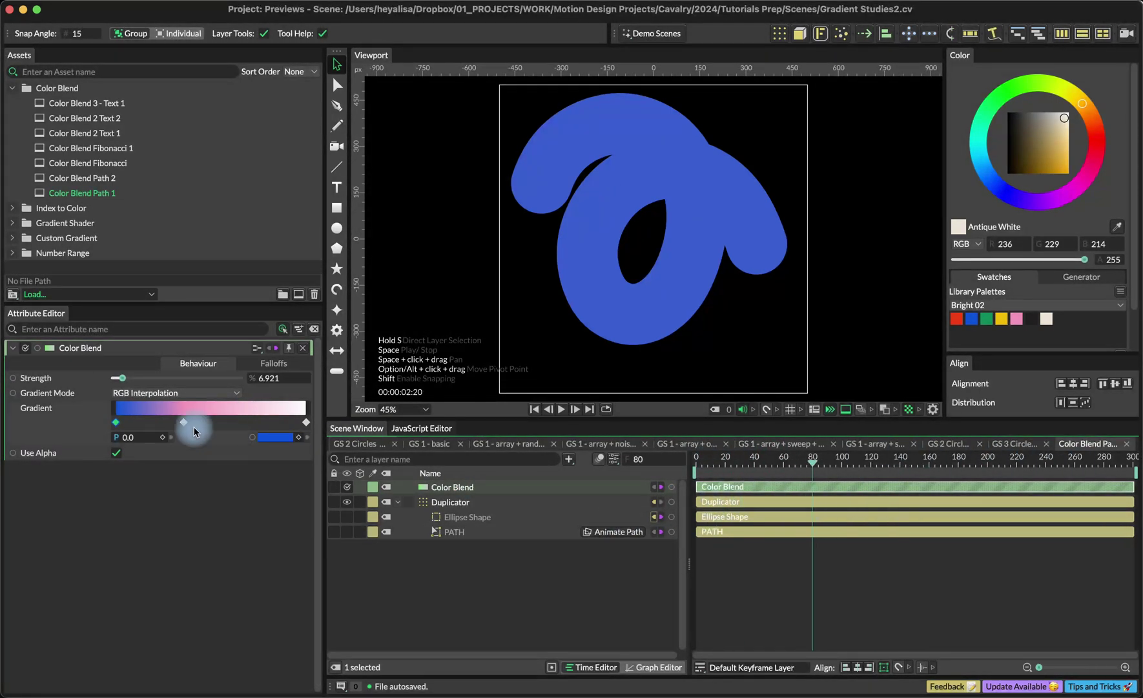
left_click(148, 407)
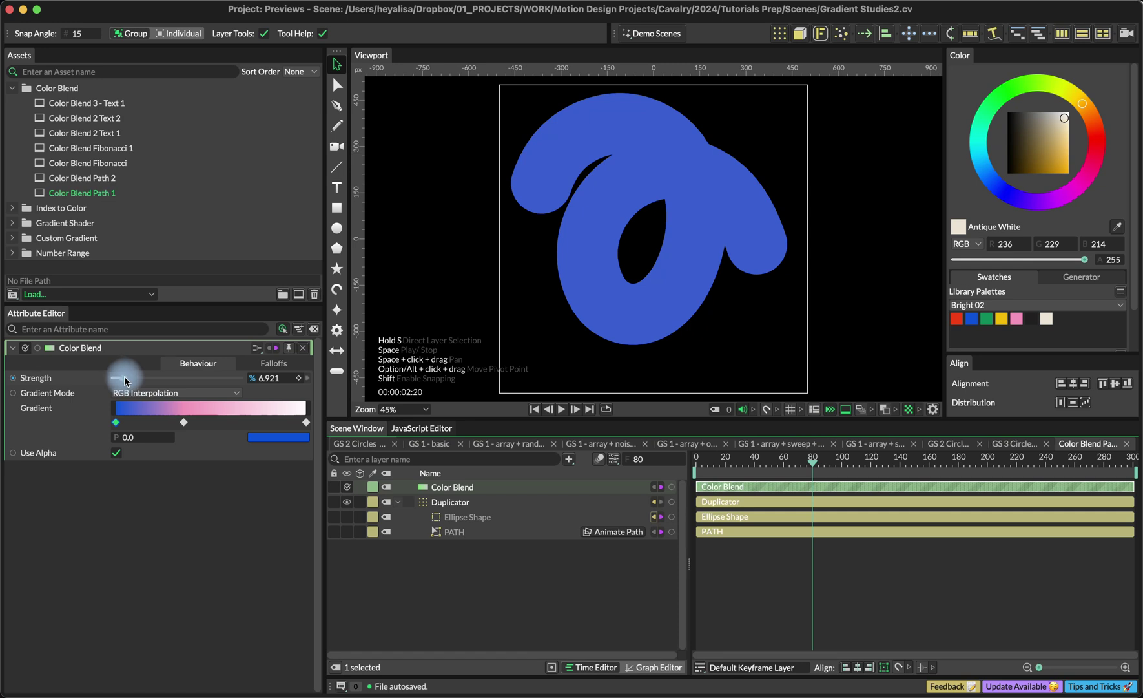
left_click_drag(125, 379, 156, 389)
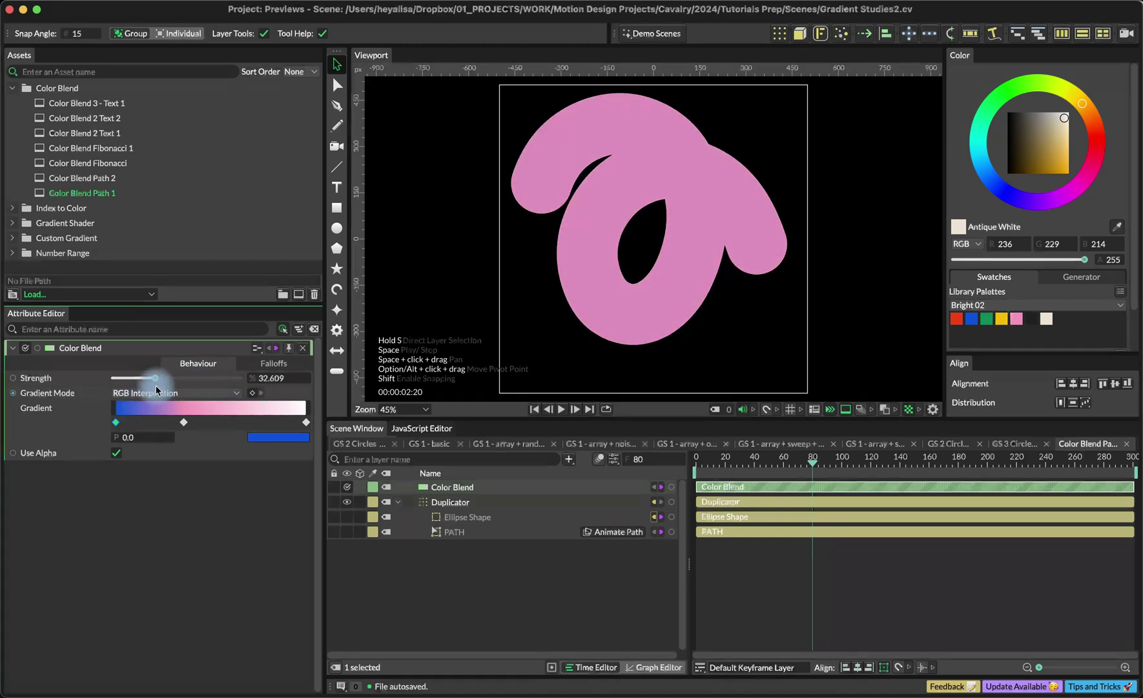
key("super+z")
key("super+z")
key("super+z")
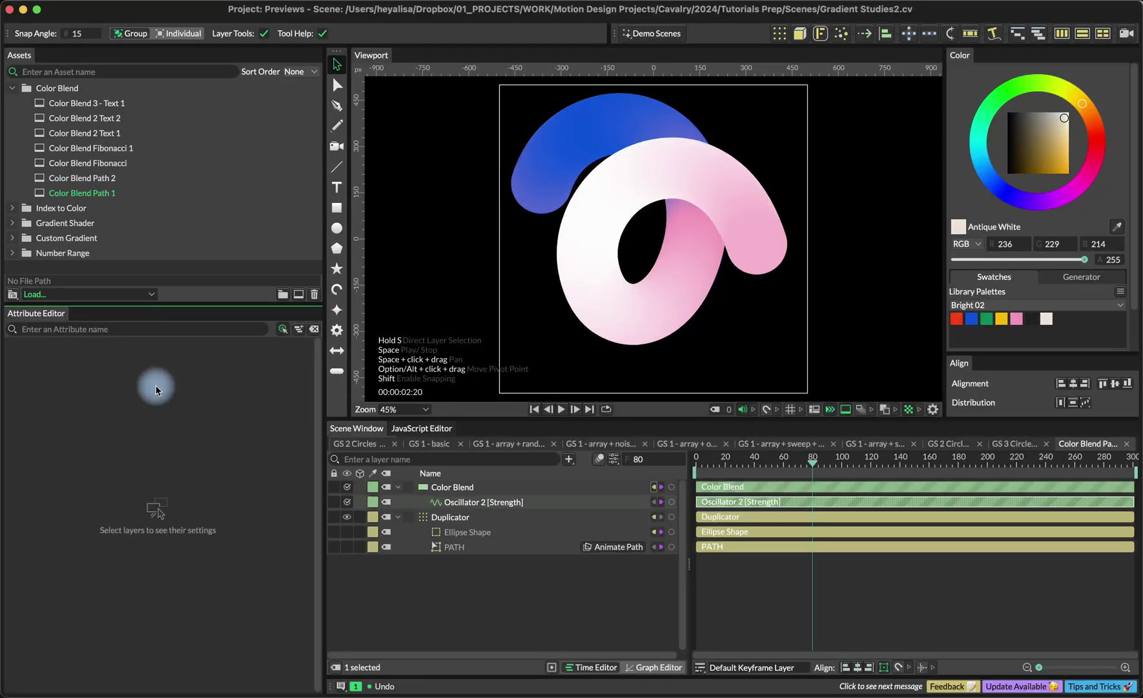
left_click(380, 516)
left_click(470, 488)
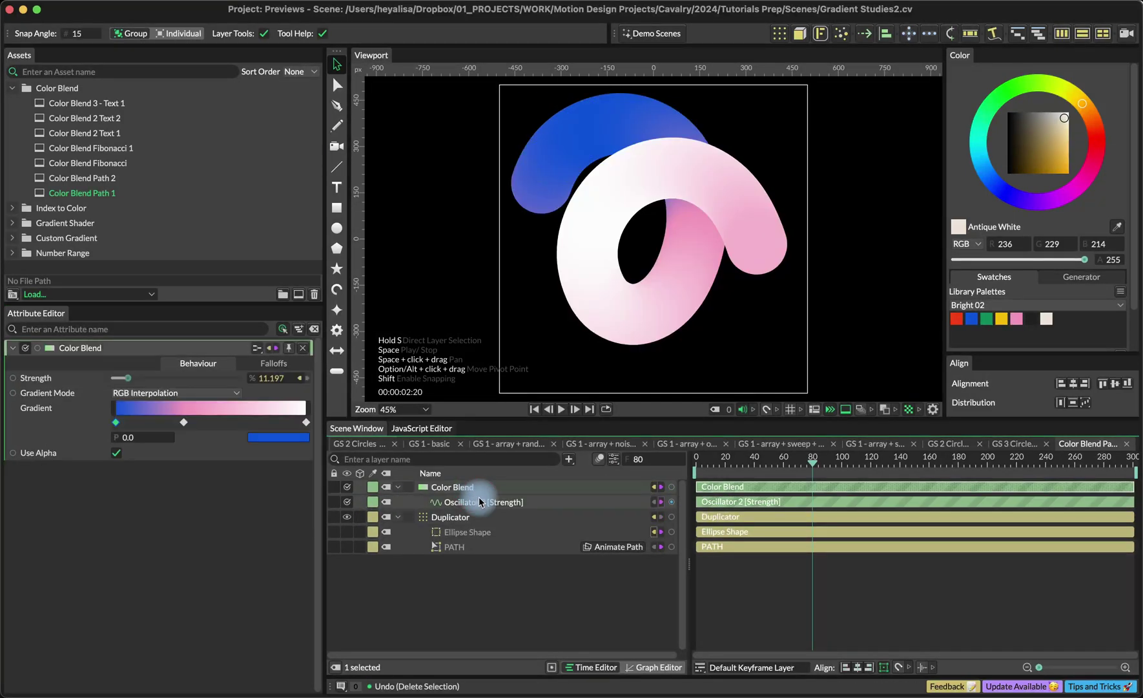
left_click(481, 504)
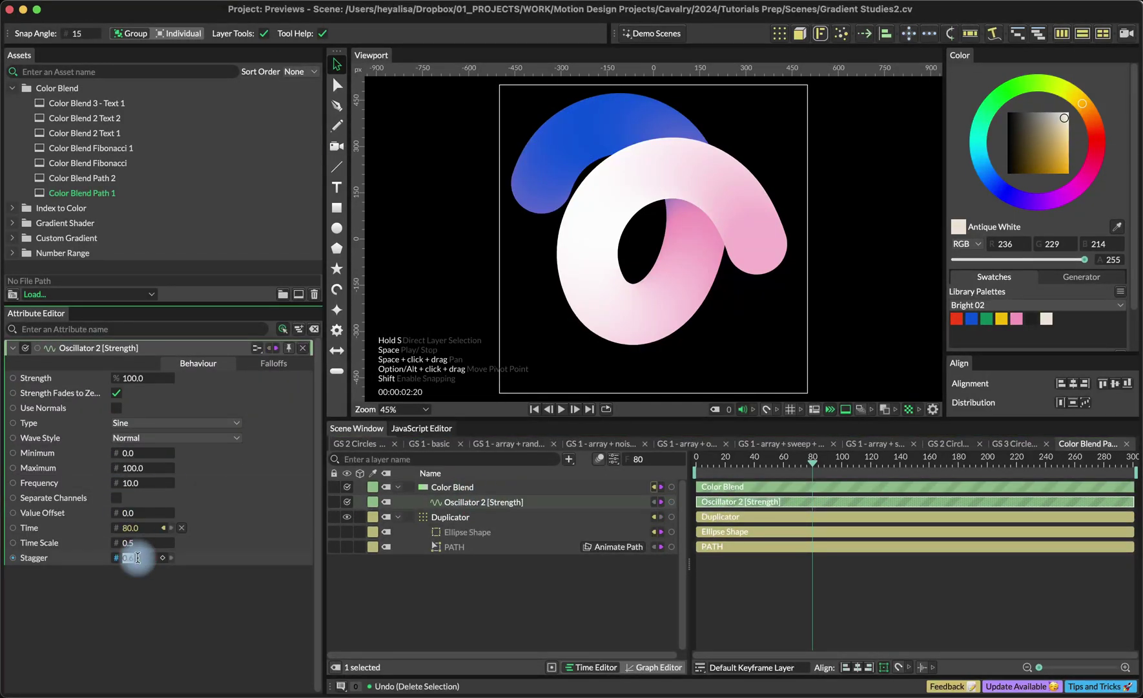
key("Return")
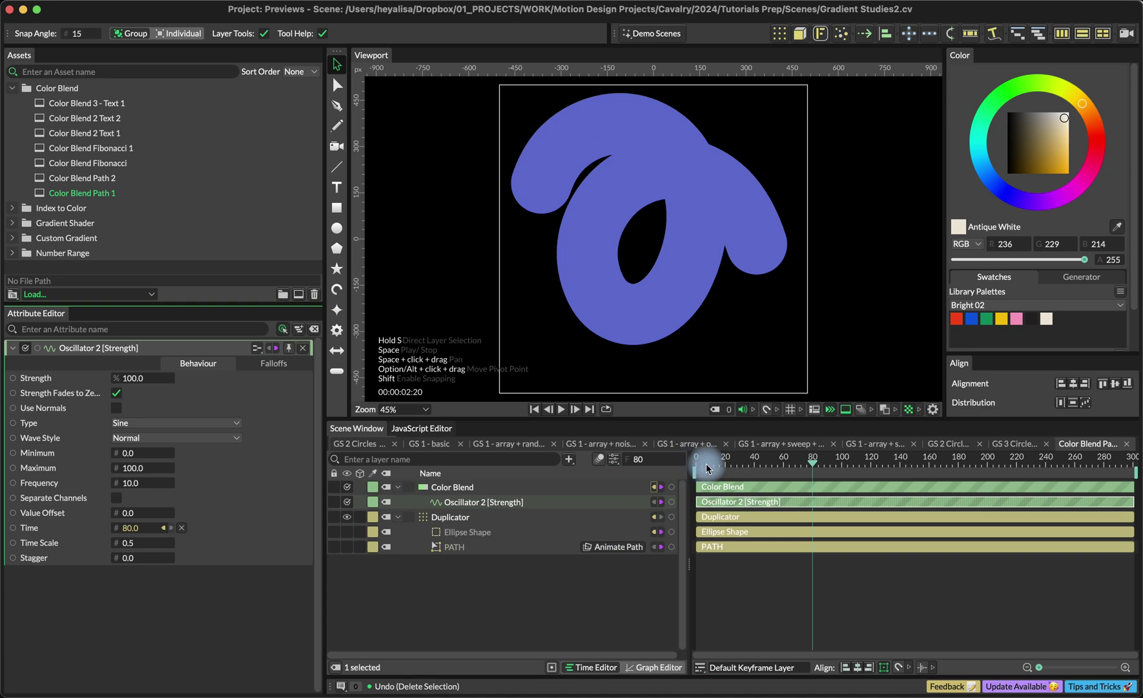
left_click_drag(716, 465, 743, 463)
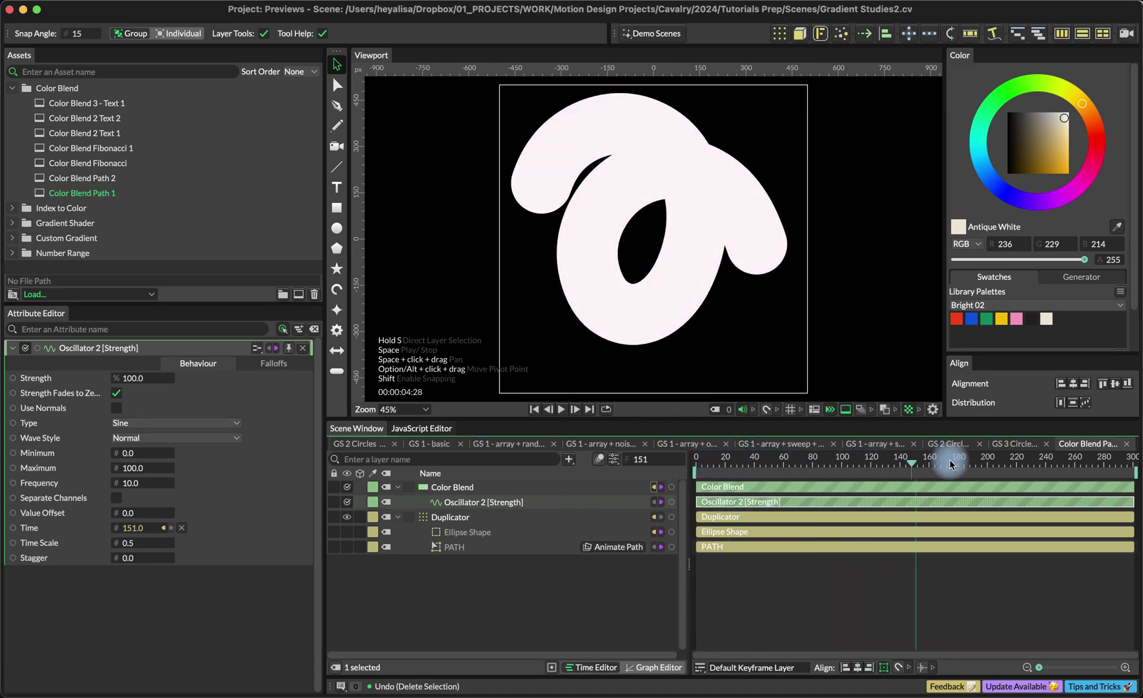
left_click_drag(950, 464, 783, 503)
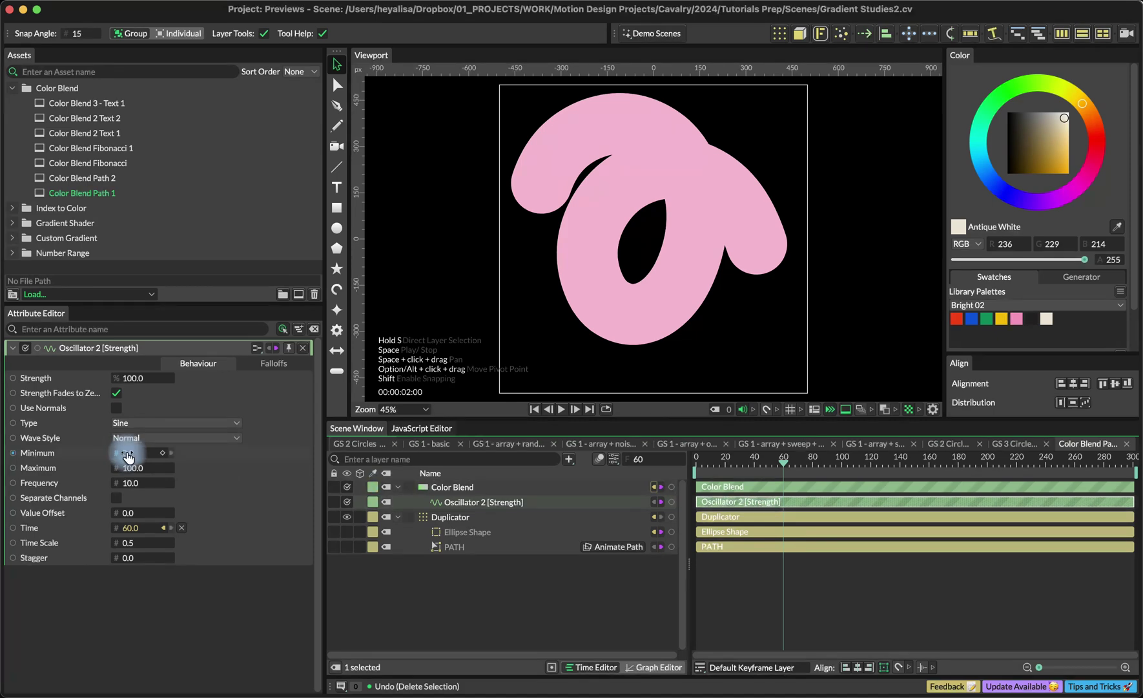
left_click(456, 486)
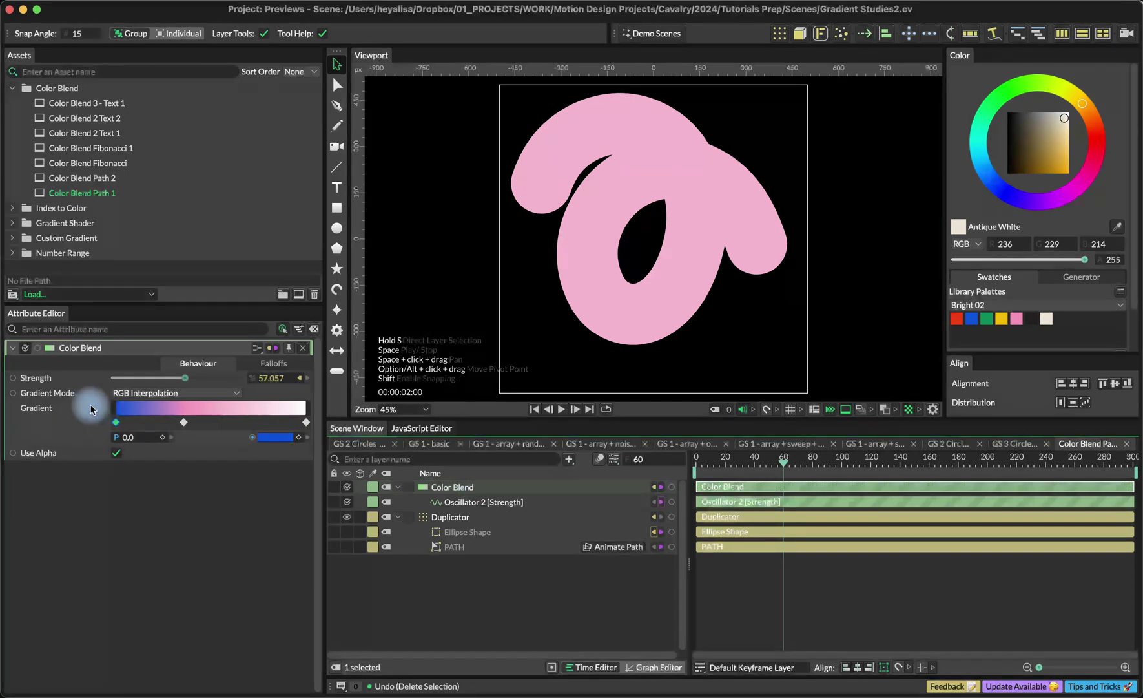
left_click(116, 422)
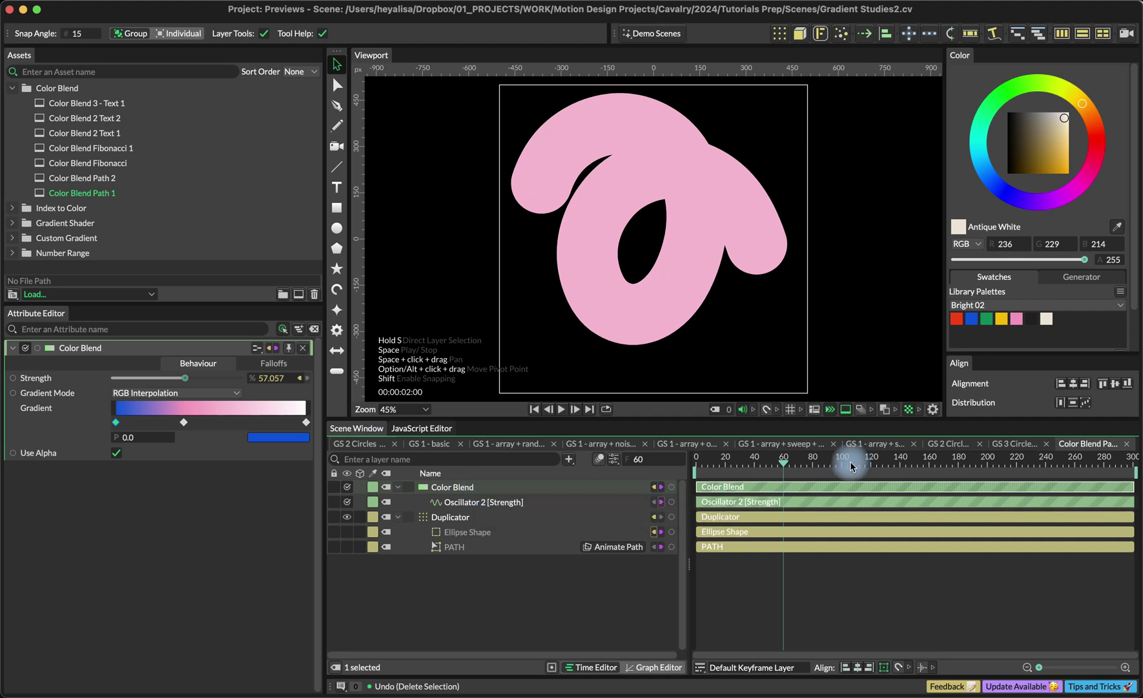
left_click_drag(723, 463, 774, 462)
left_click(466, 501)
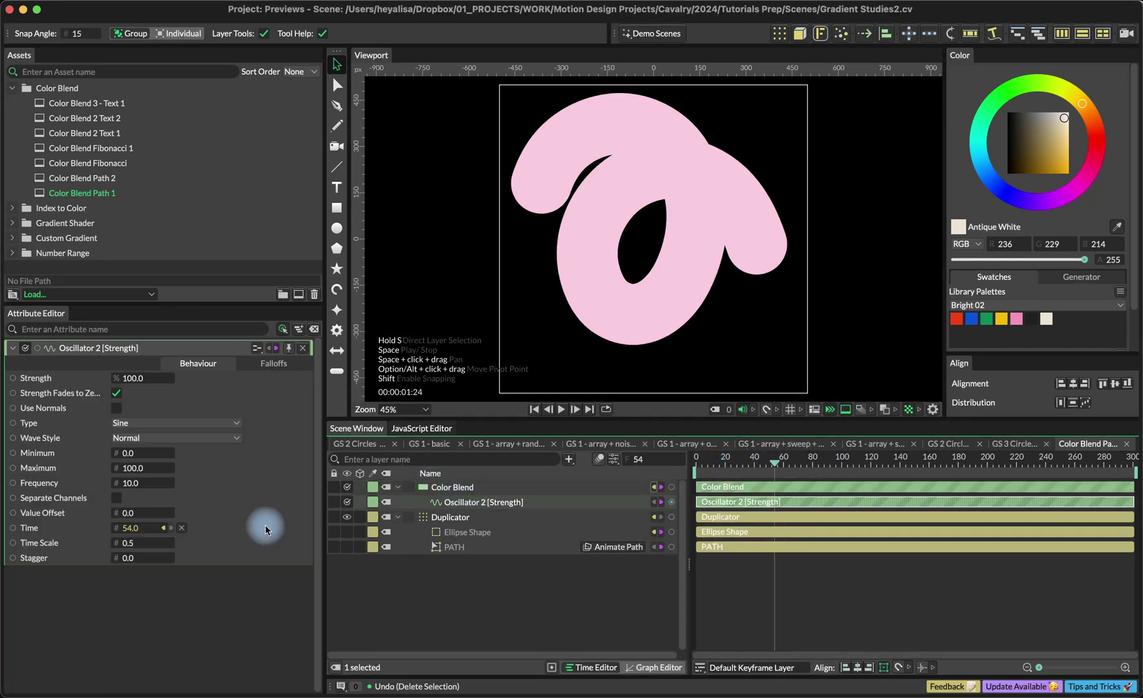
left_click(134, 555)
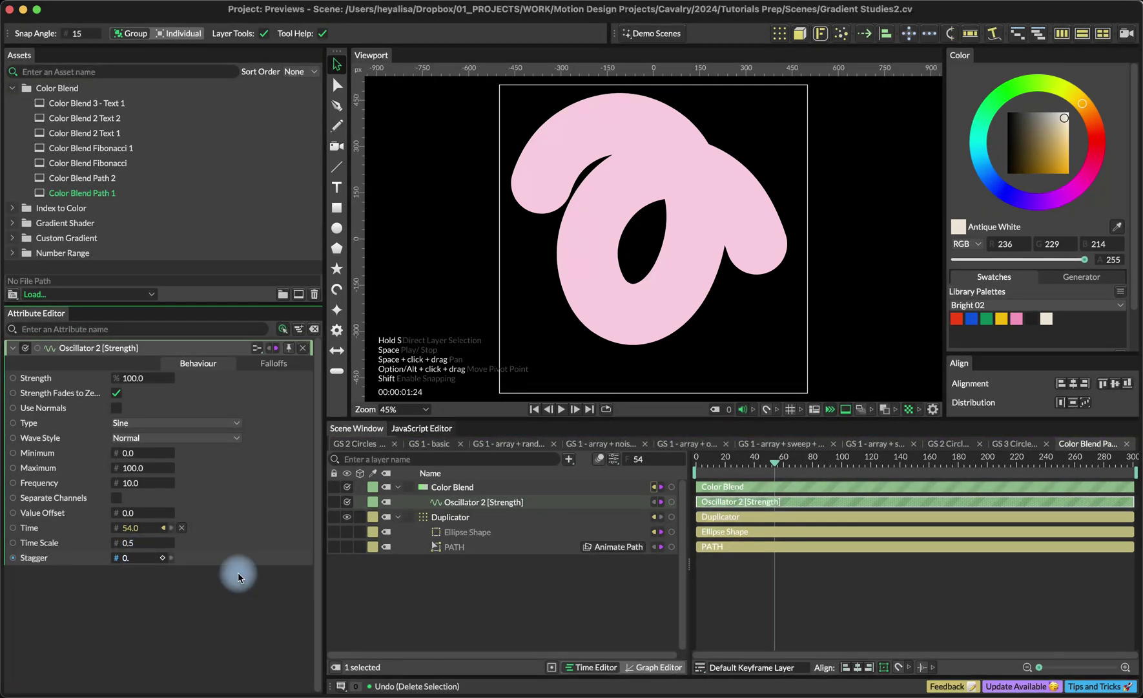
type("0.6")
left_click_drag(705, 464, 852, 462)
Open Color Blend Path 2 and add a white stop to the Color Blend MAIN gradient.
double_click(135, 178)
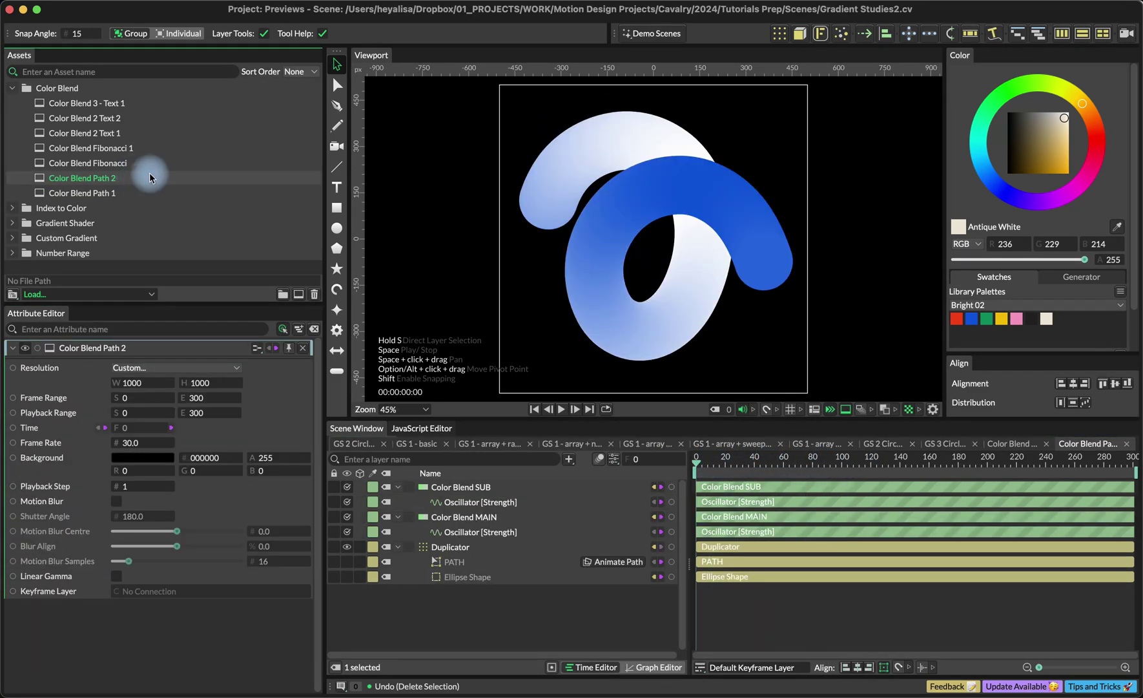
left_click_drag(728, 465, 957, 495)
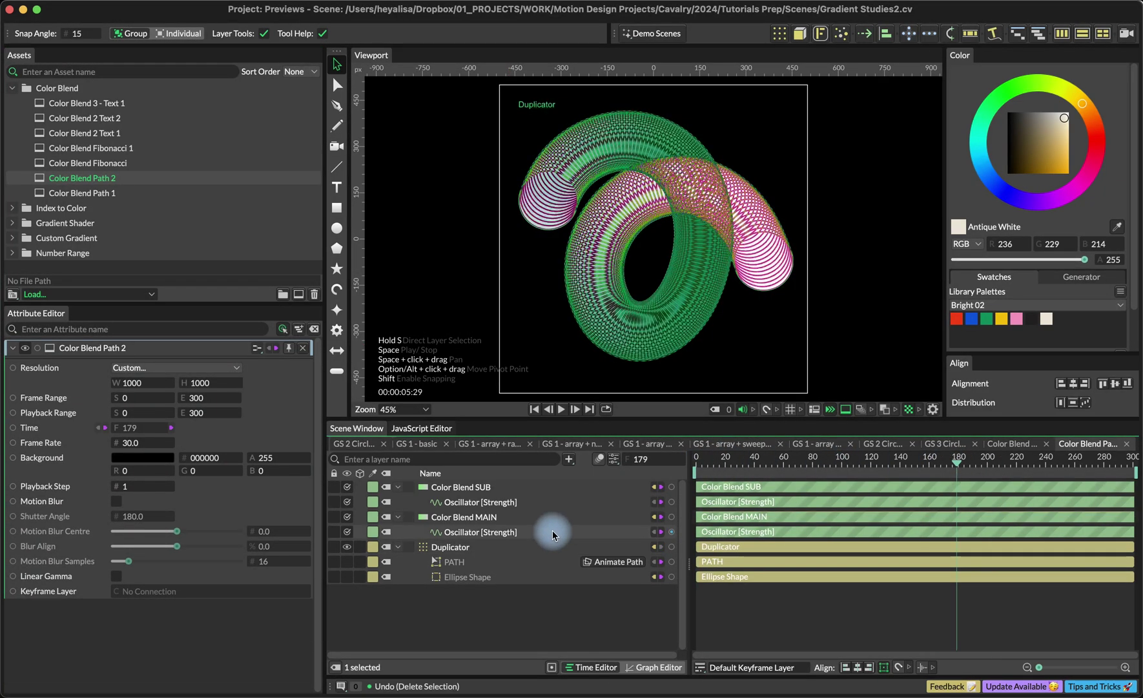
left_click(521, 517)
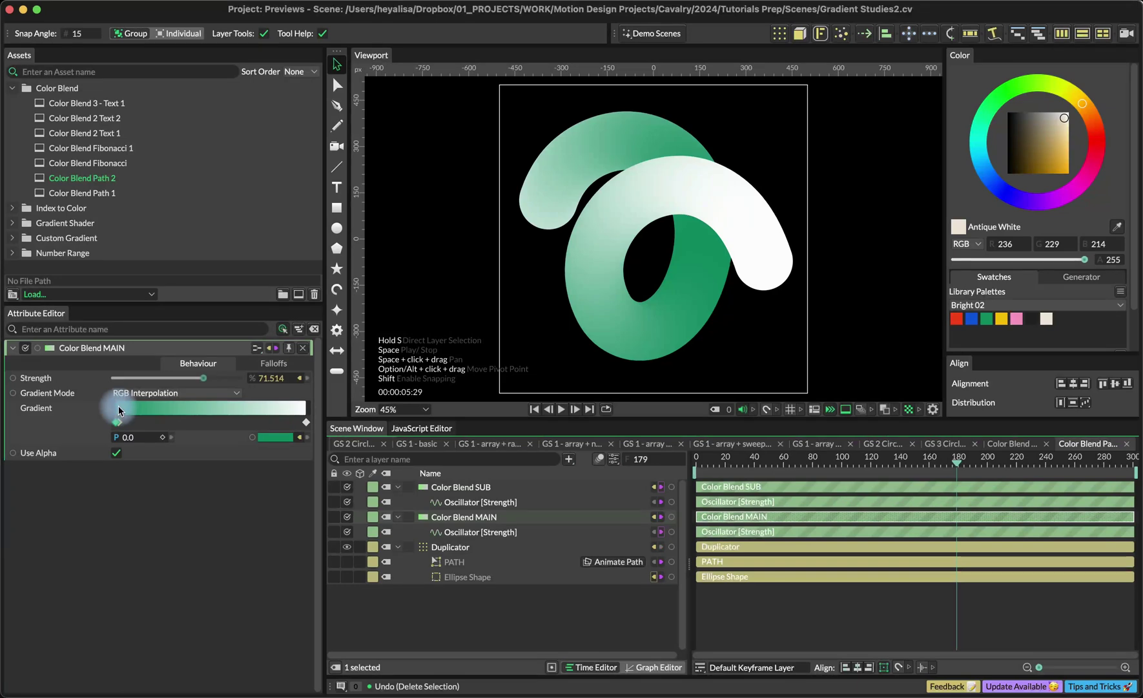
left_click(307, 417)
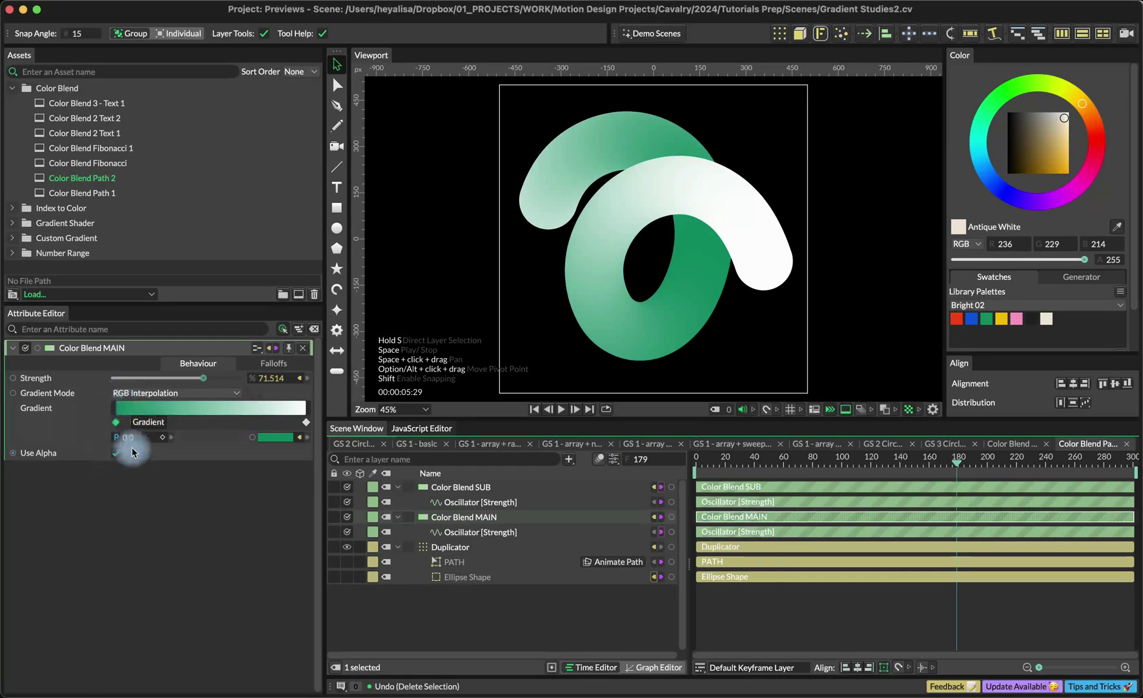
left_click_drag(704, 461, 887, 464)
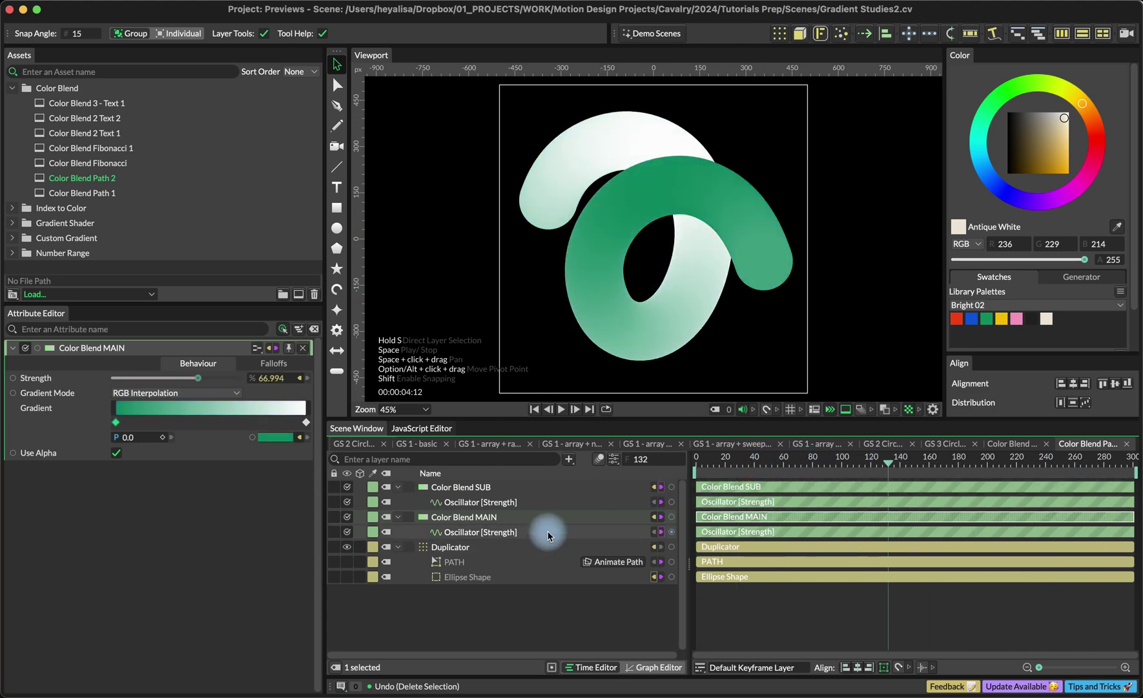
Inspect Color Blend SUB, its Strength oscillator, and what it connects to.
left_click(533, 491)
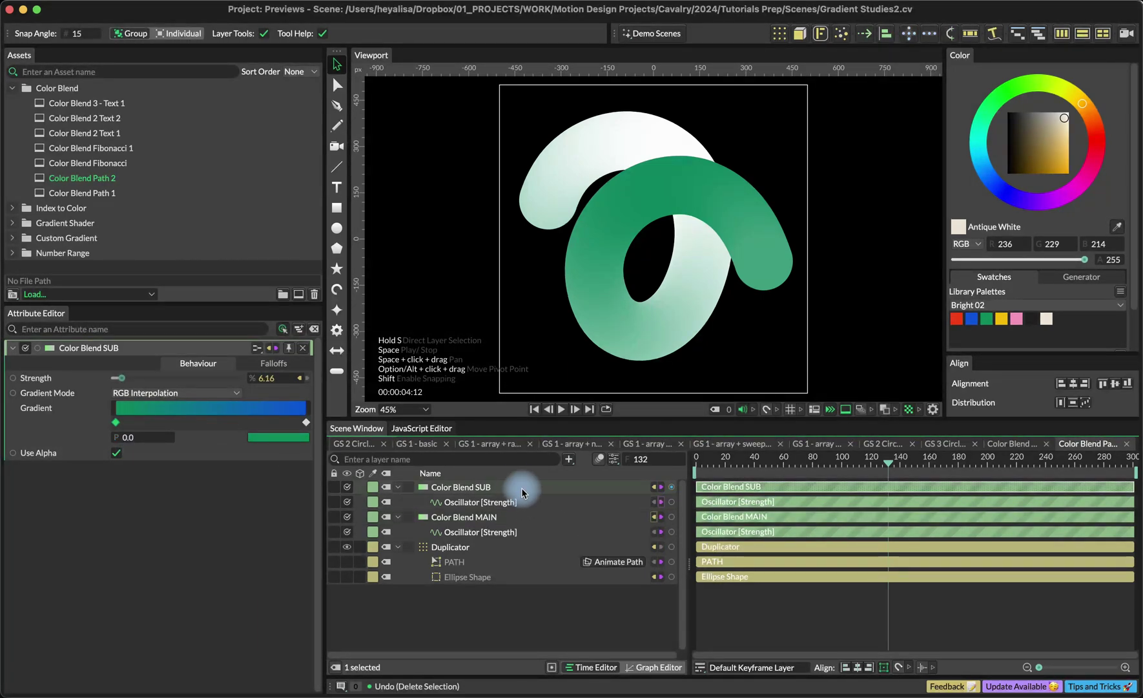
left_click(460, 502)
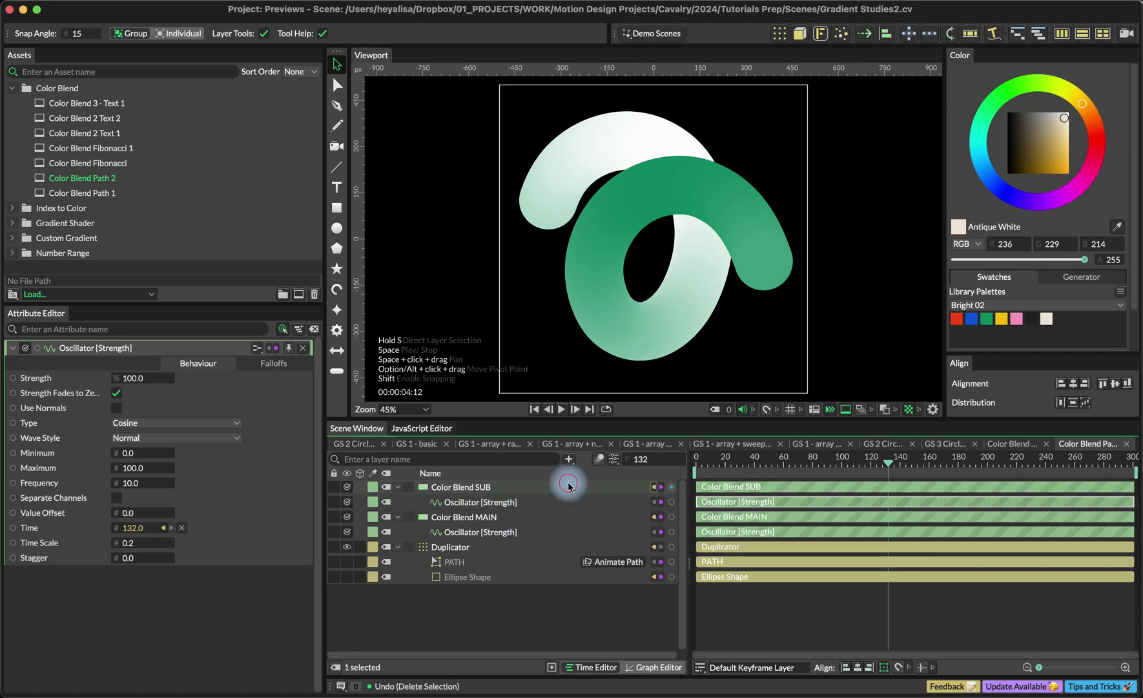
left_click(568, 485)
left_click(556, 515)
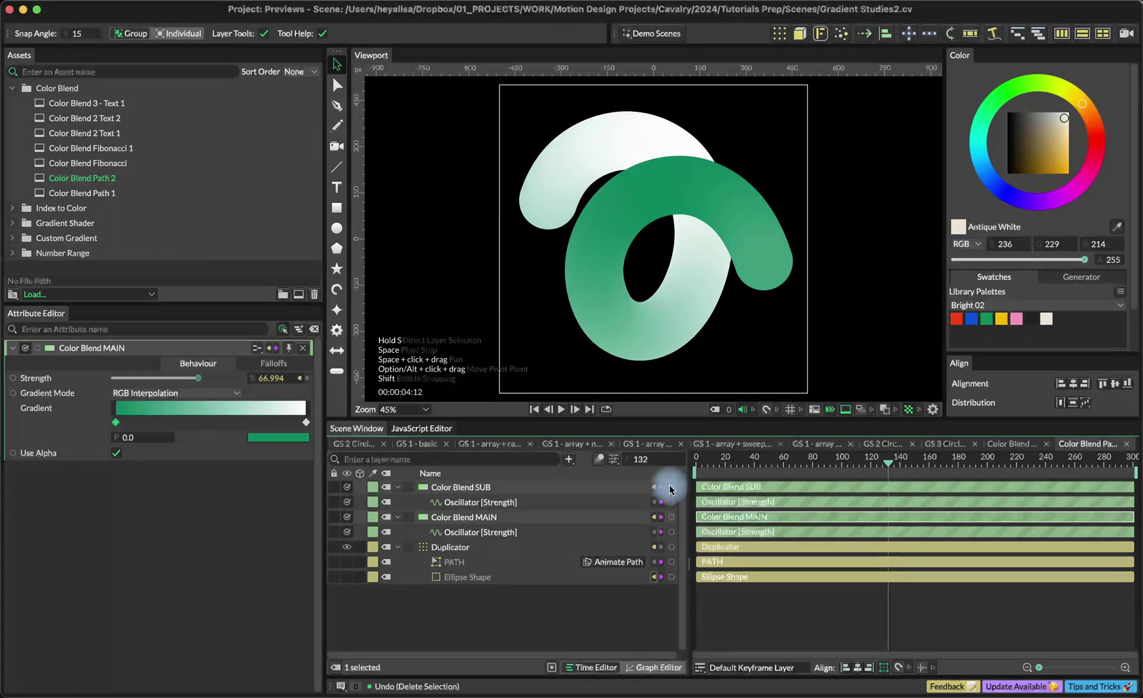
left_click_drag(670, 489, 272, 437)
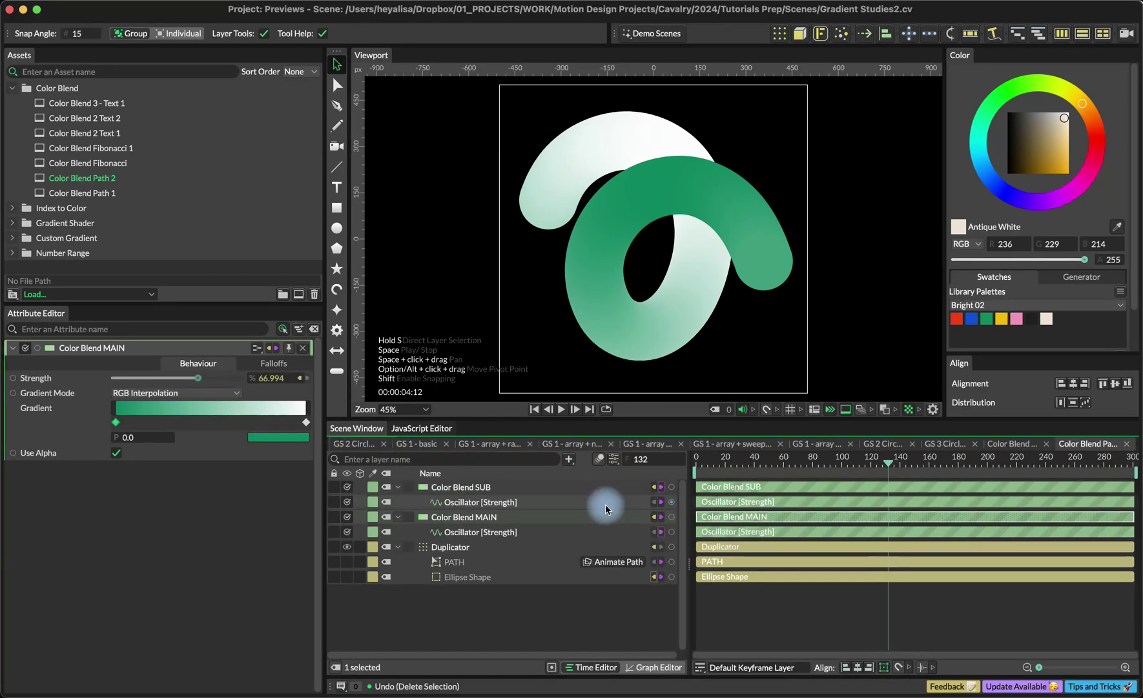
Open Color Blend Fibonacci 1, check its Noise driver and Color Blend, and play it.
double_click(126, 148)
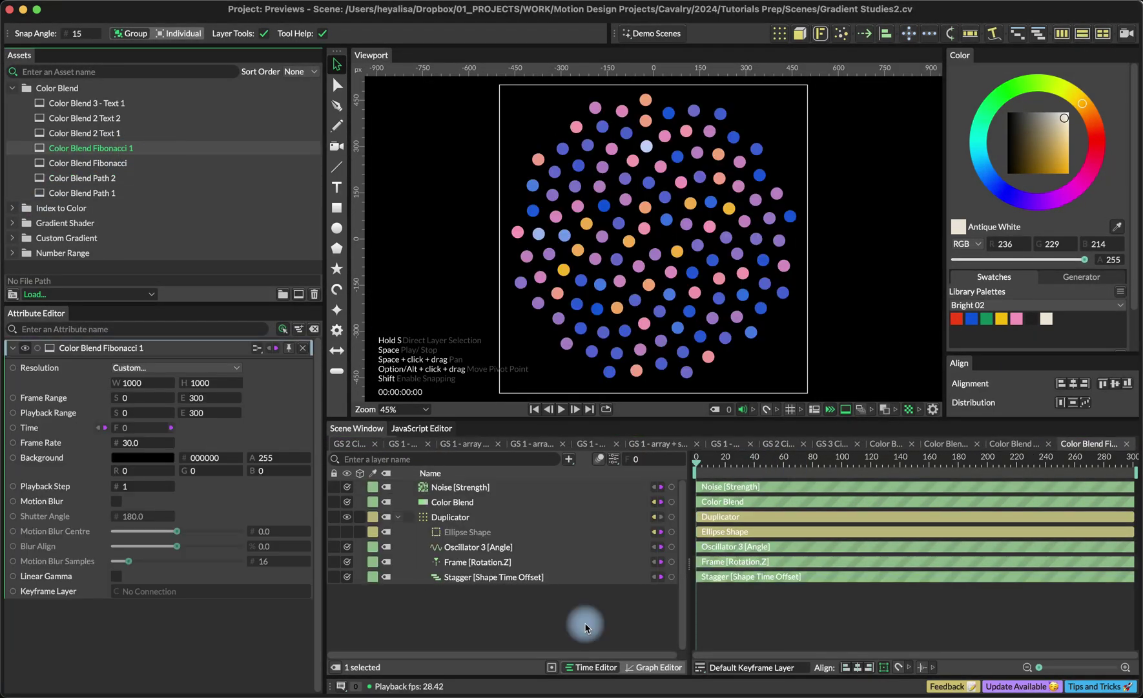
left_click(486, 487)
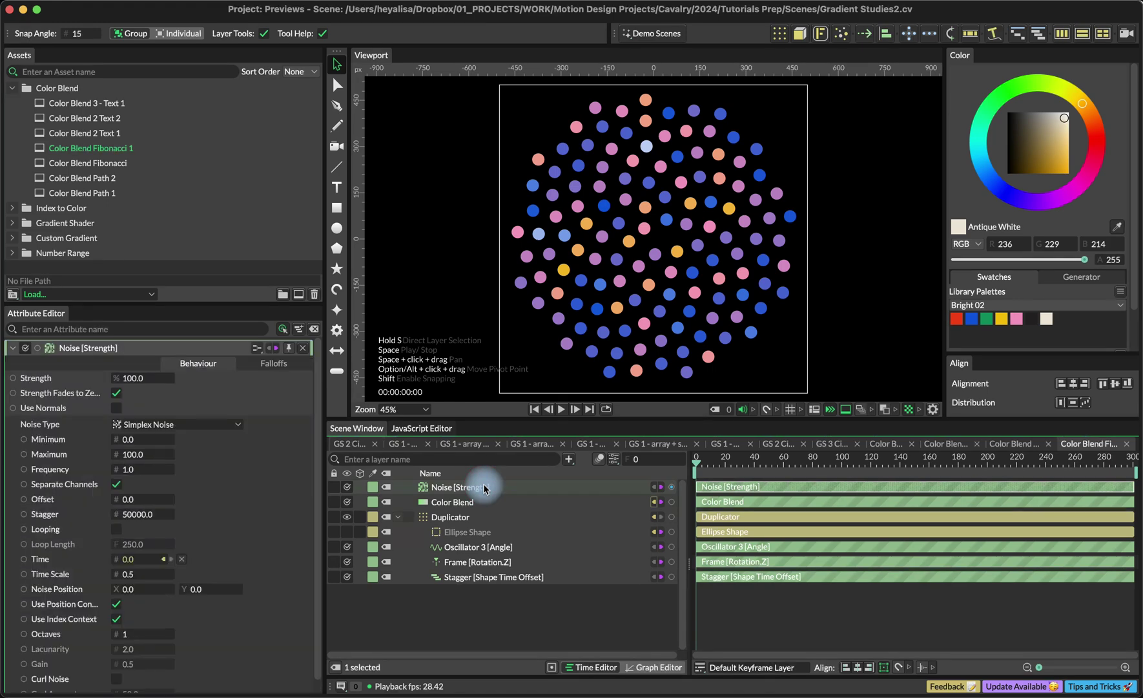
left_click(498, 501)
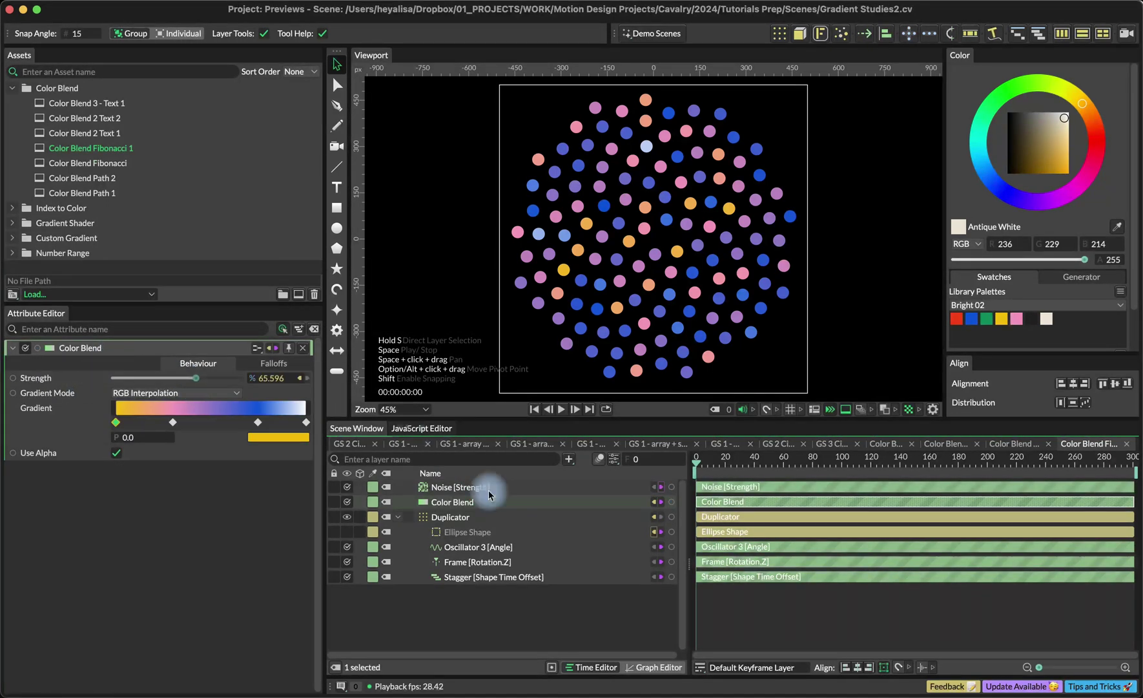
key("space")
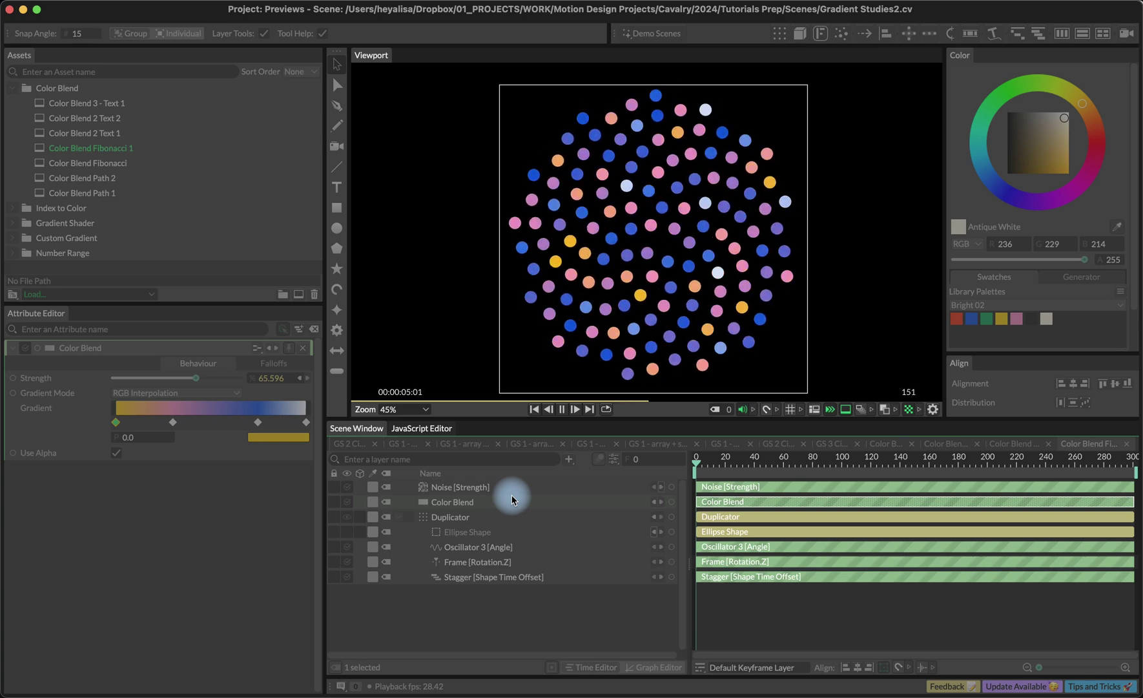
Open Color Blend 2 Text 1 and connect the G text as the Duplicator's Input Shape.
key("space")
double_click(91, 132)
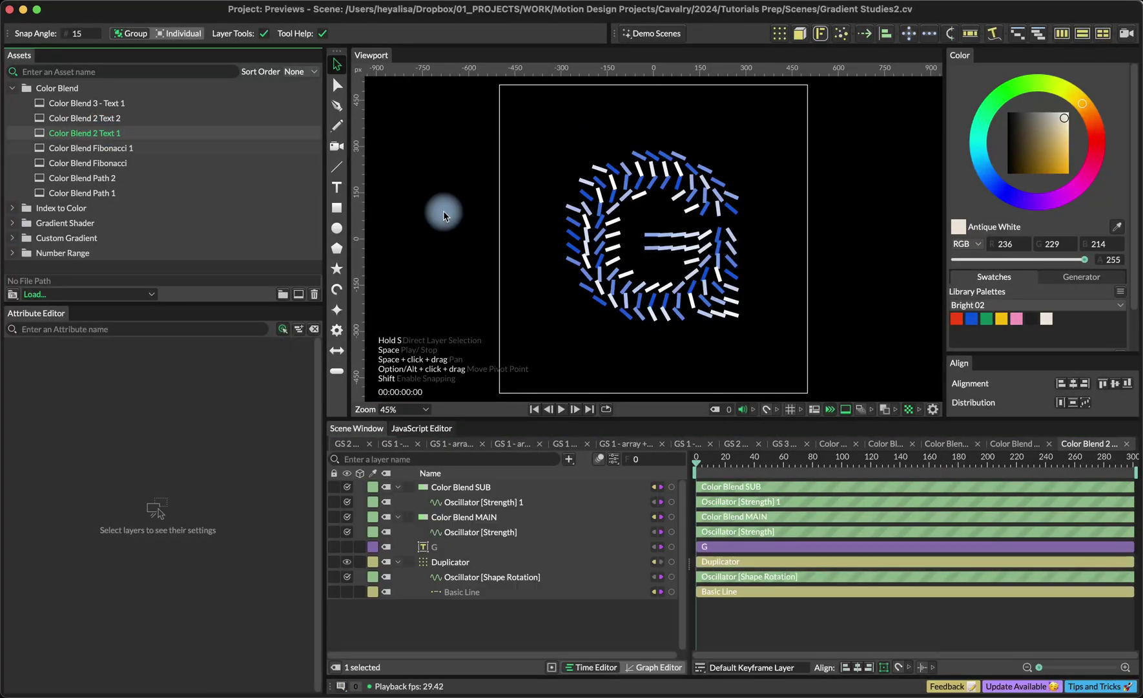
left_click_drag(713, 464, 767, 491)
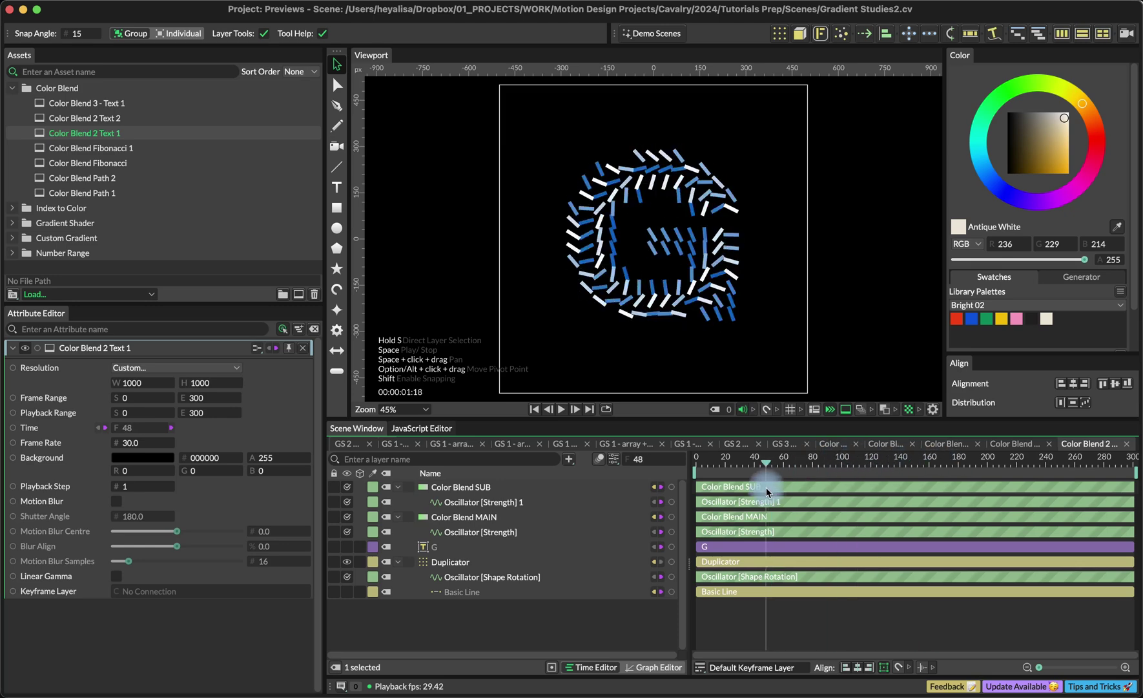
left_click(459, 561)
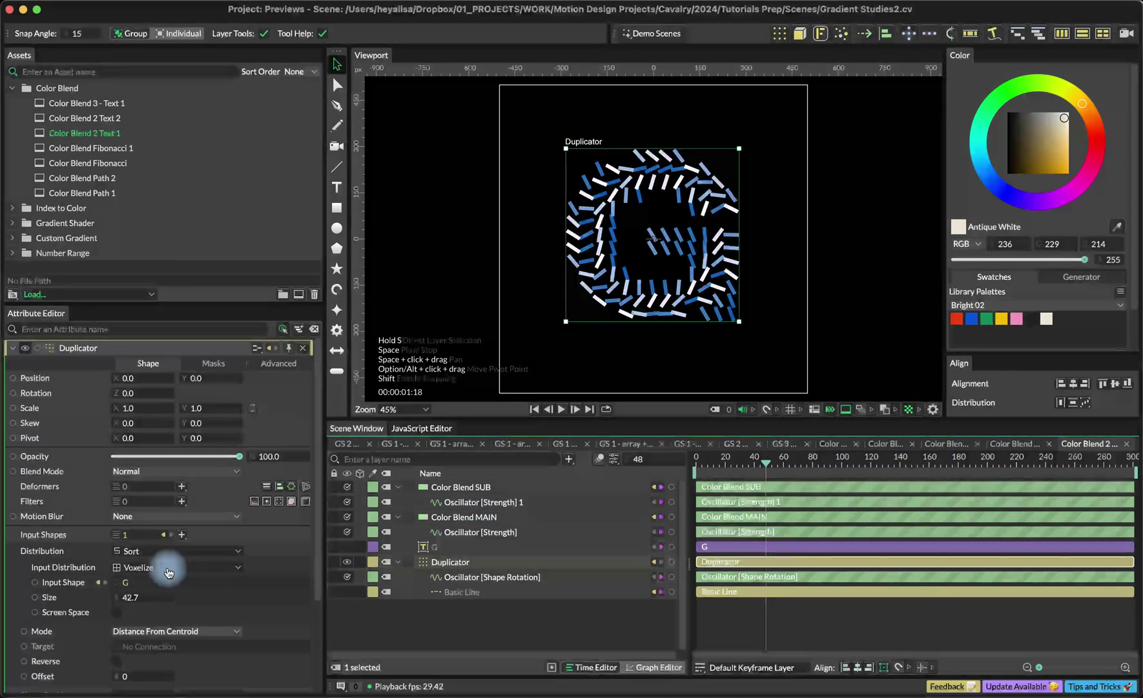
left_click(468, 547)
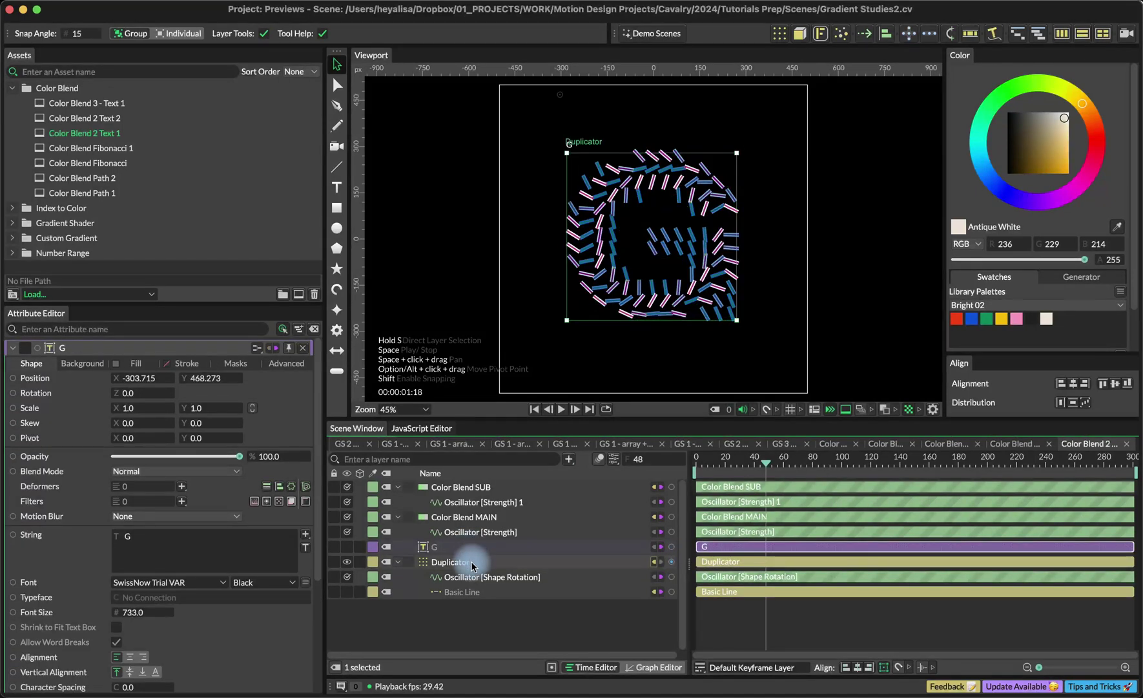
left_click(465, 562)
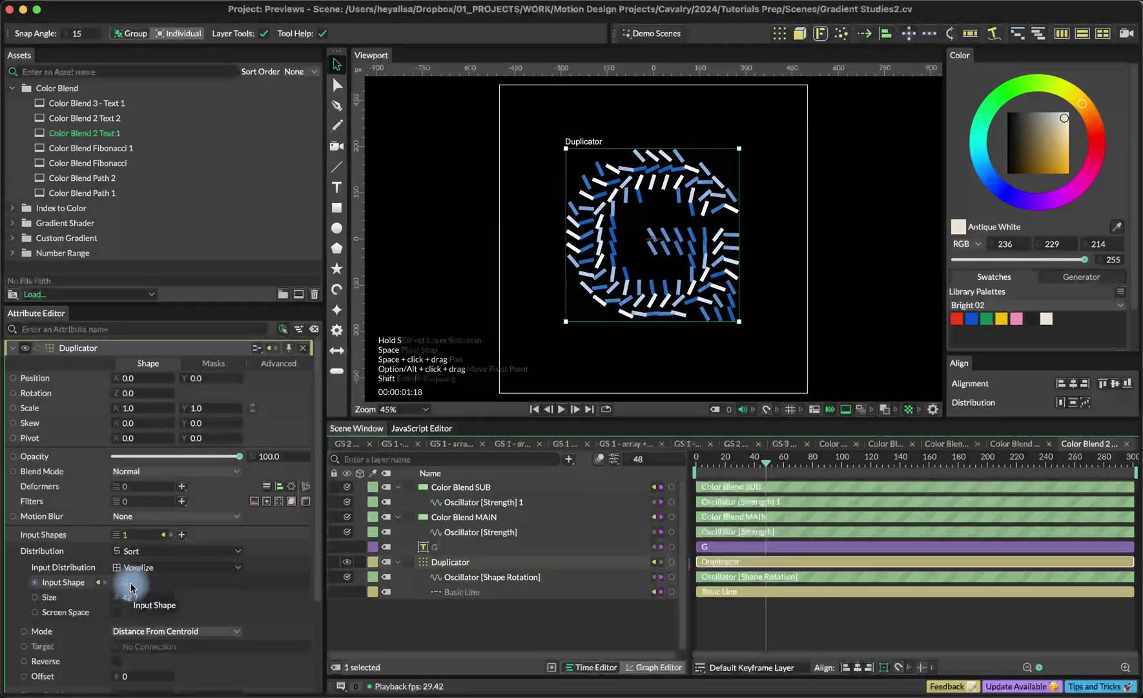
left_click_drag(133, 588, 464, 554)
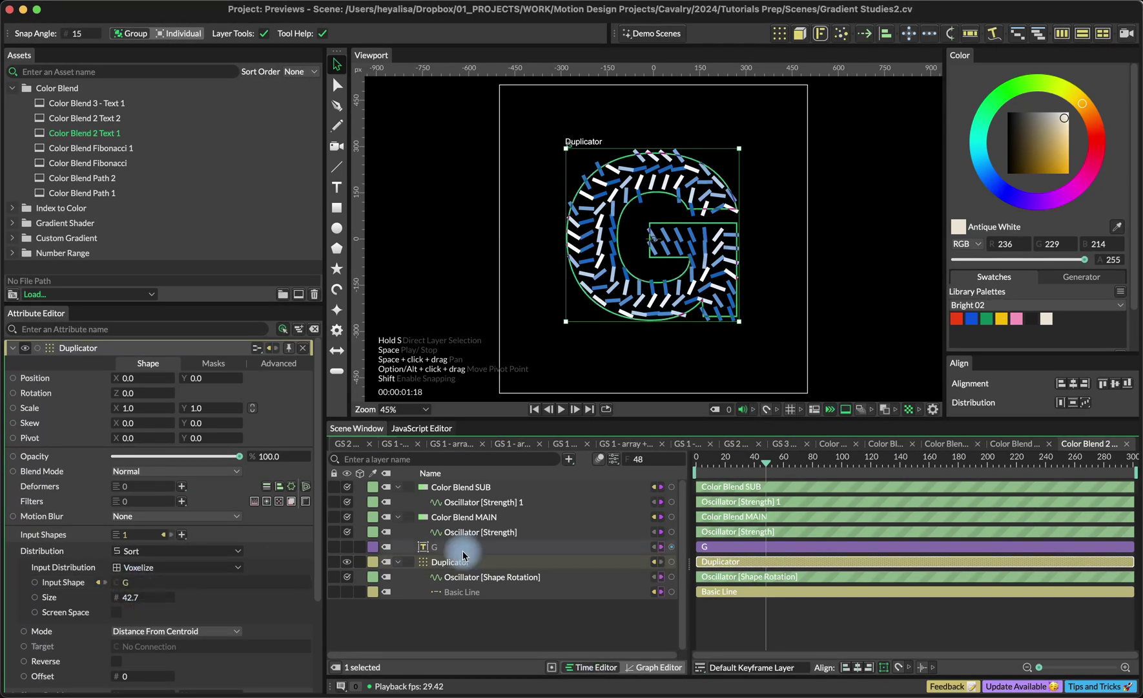
Inspect the Basic Line, Duplicator and rotation oscillator, then play the G animation.
left_click(468, 591)
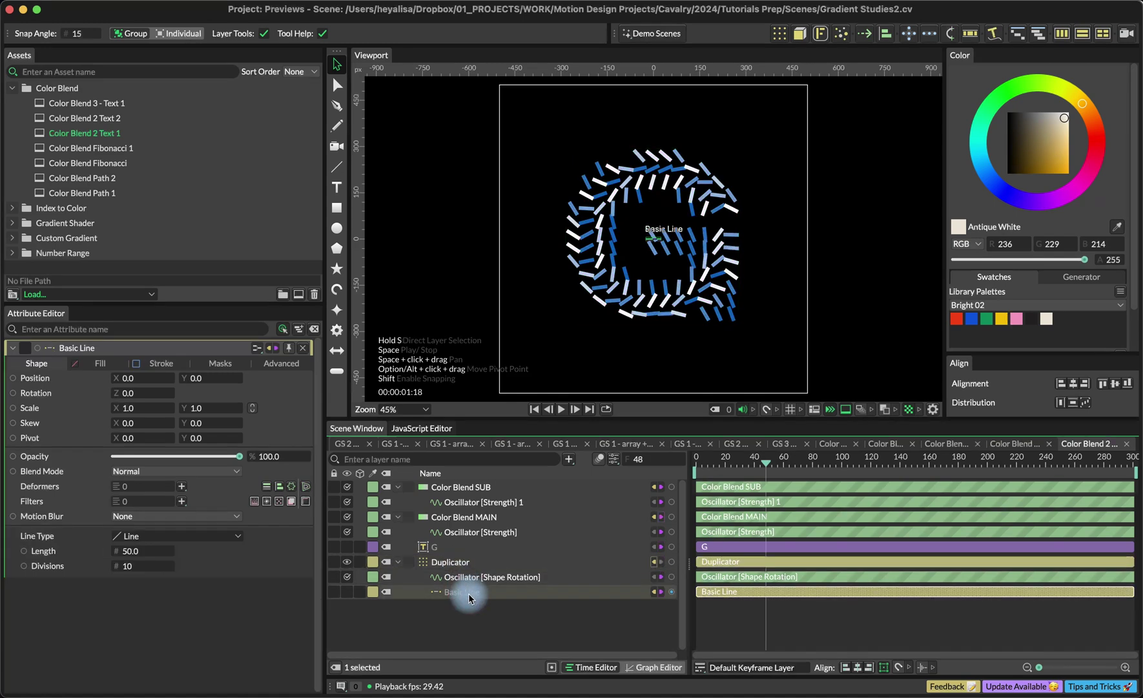
left_click(450, 563)
left_click(511, 579)
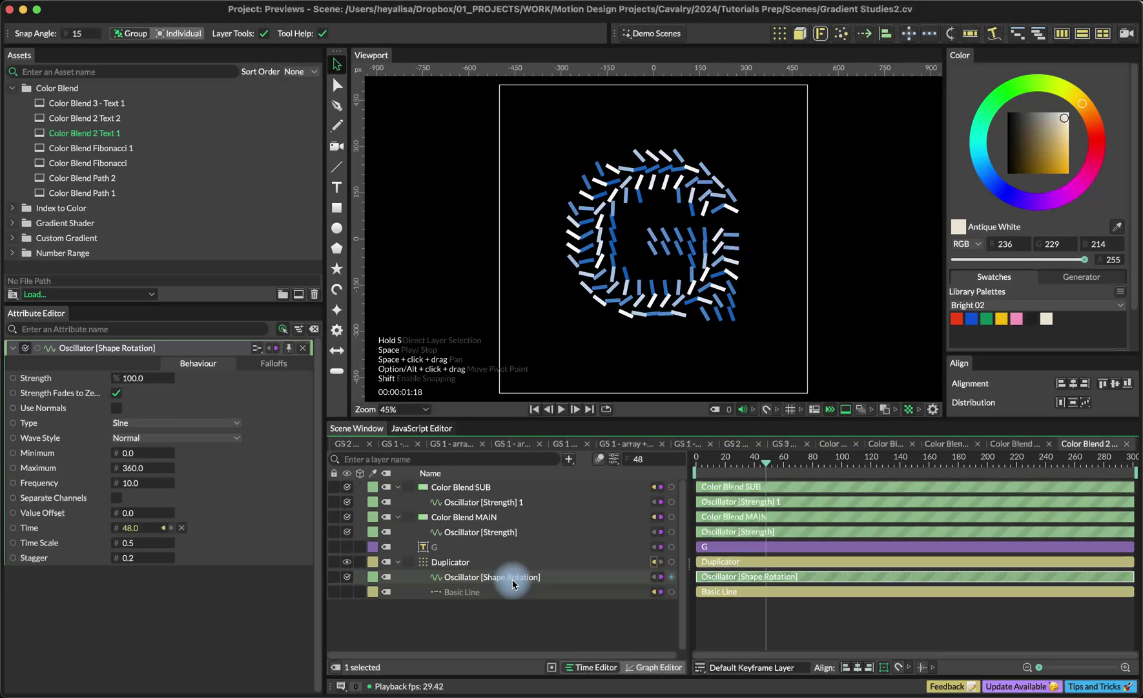
left_click(523, 590)
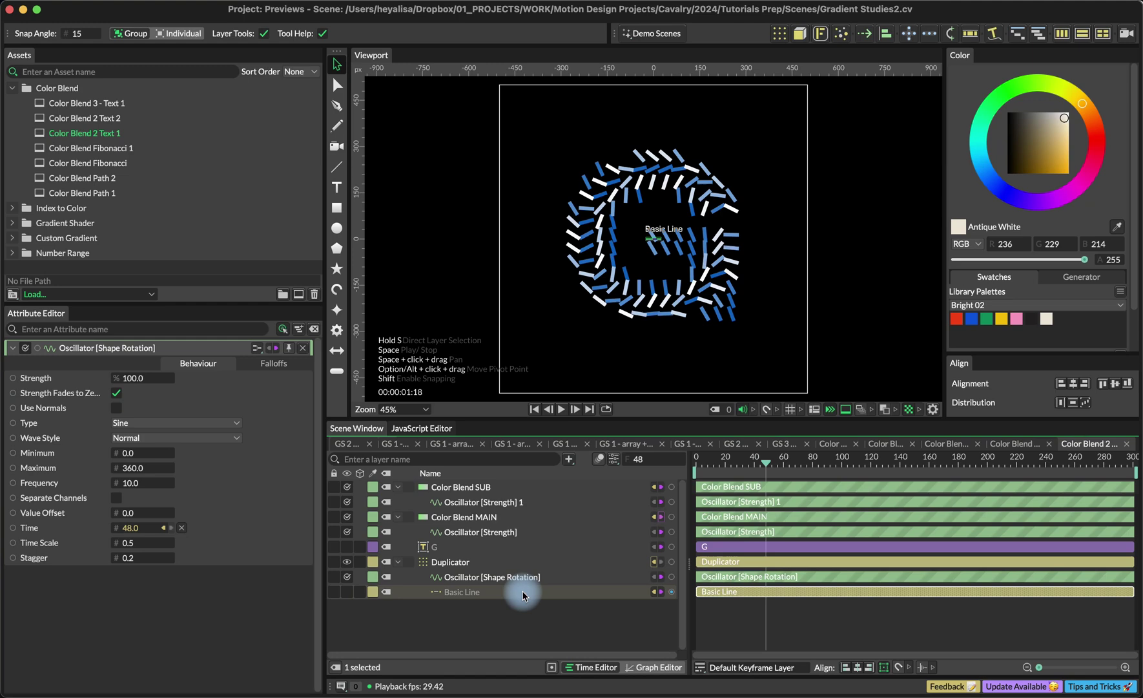
left_click(484, 561)
scroll(207, 590, "down", 5)
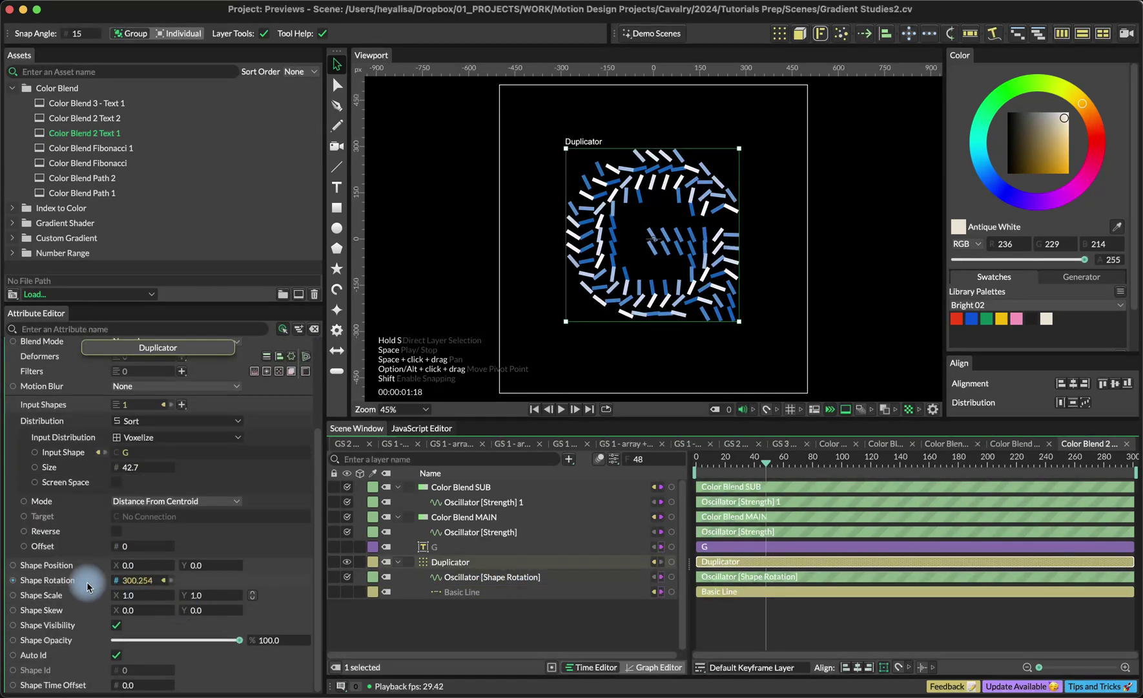
left_click(767, 409)
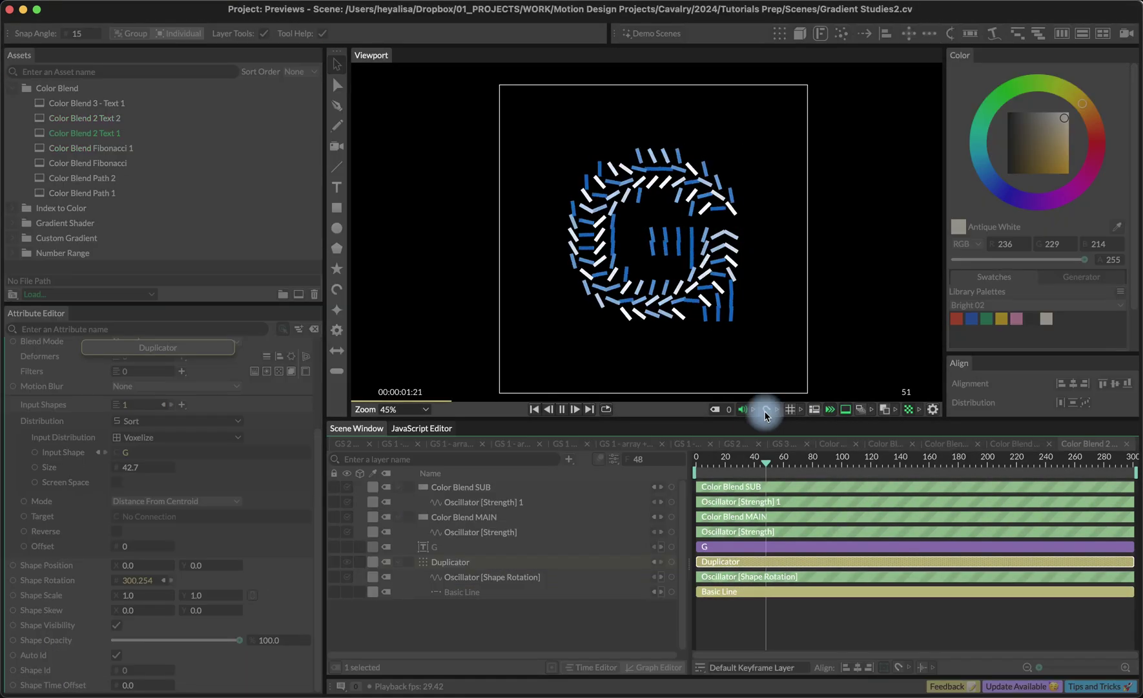
left_click(766, 410)
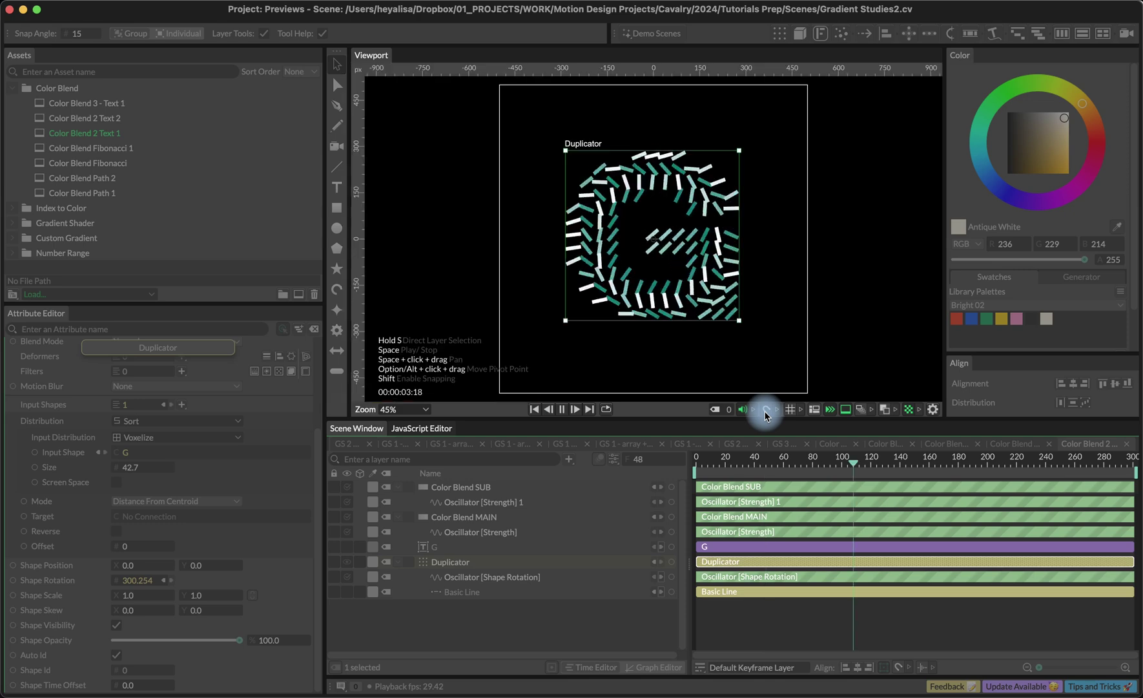
Review the Color Blend MAIN and SUB layers, then open Number Range 'How it works'.
left_click(494, 517)
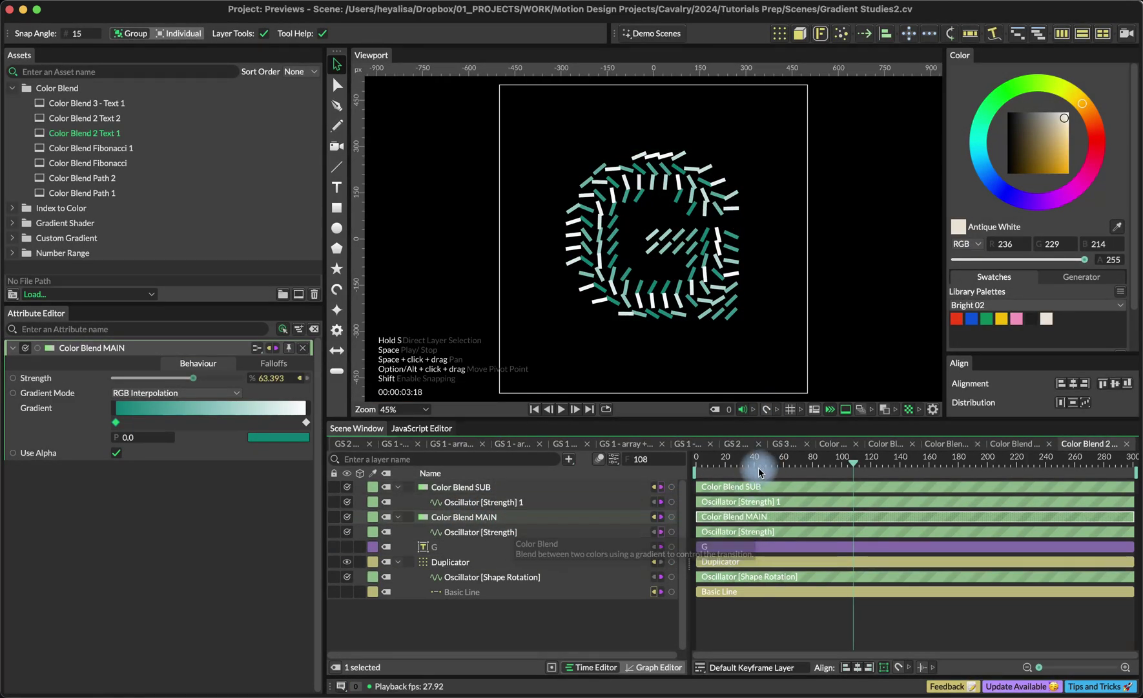
left_click_drag(766, 464, 1008, 480)
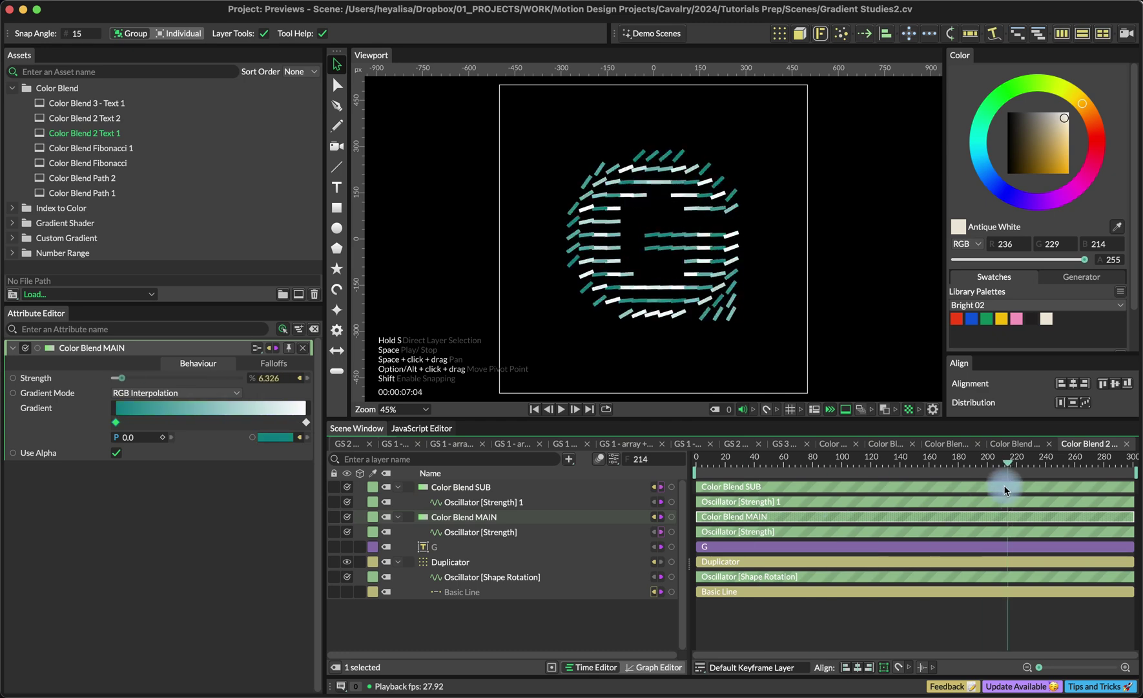
left_click(530, 488)
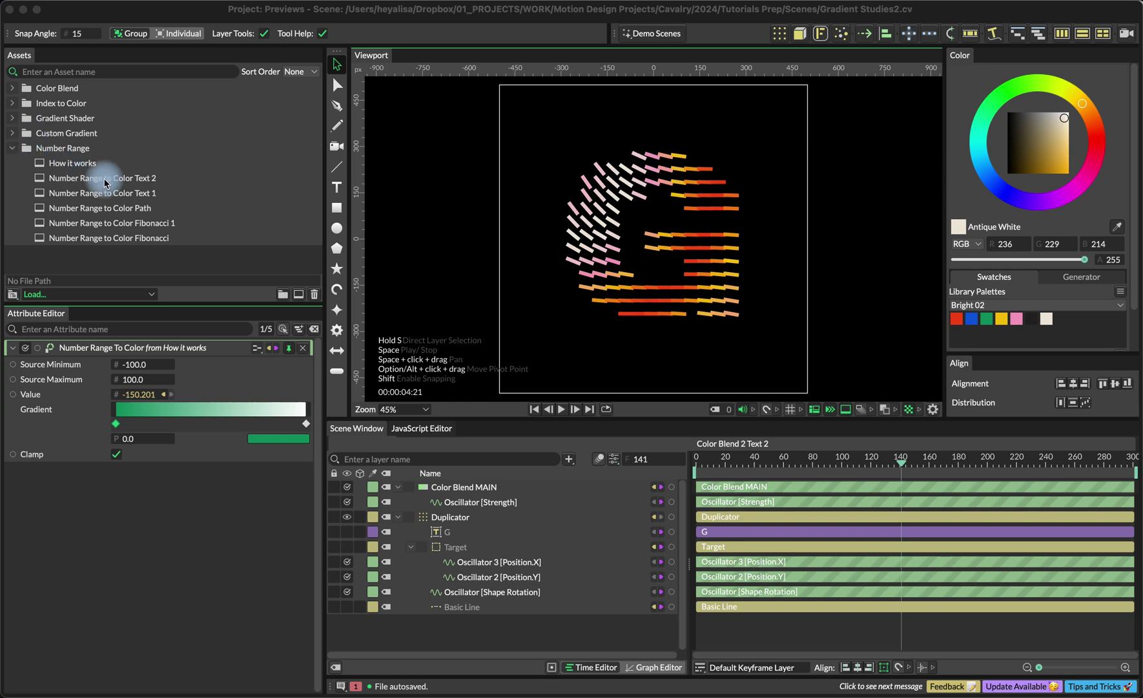
double_click(87, 164)
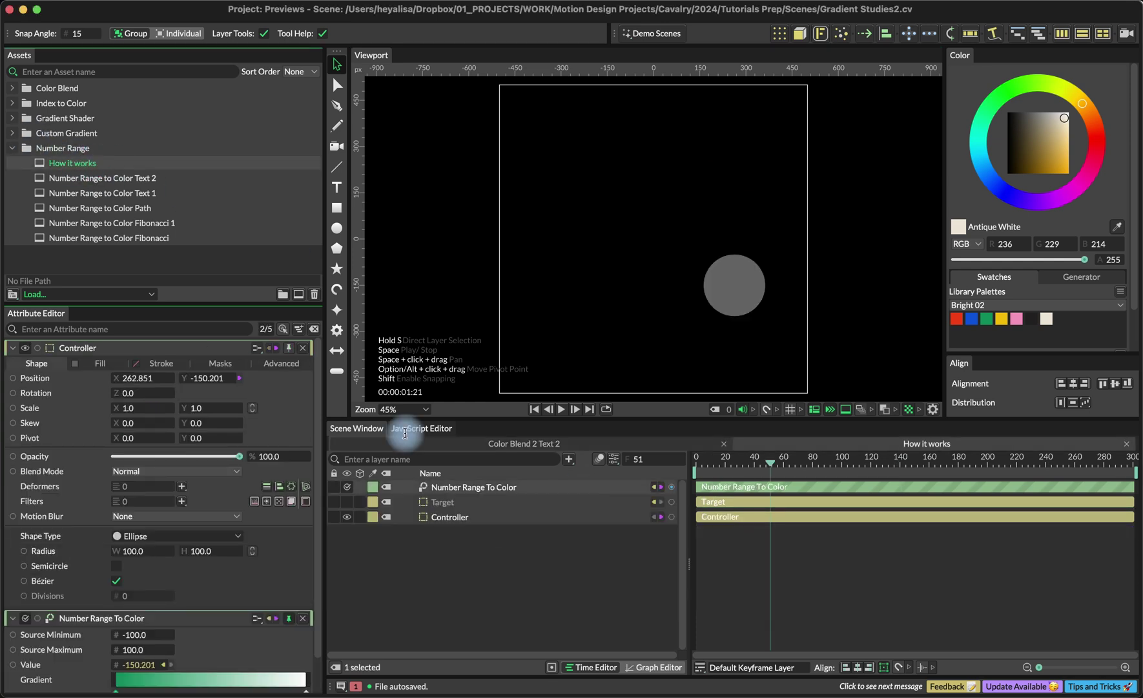
Scroll the Number Range to Color docs back to the top and highlight 'Remap values' in the intro.
left_click(139, 692)
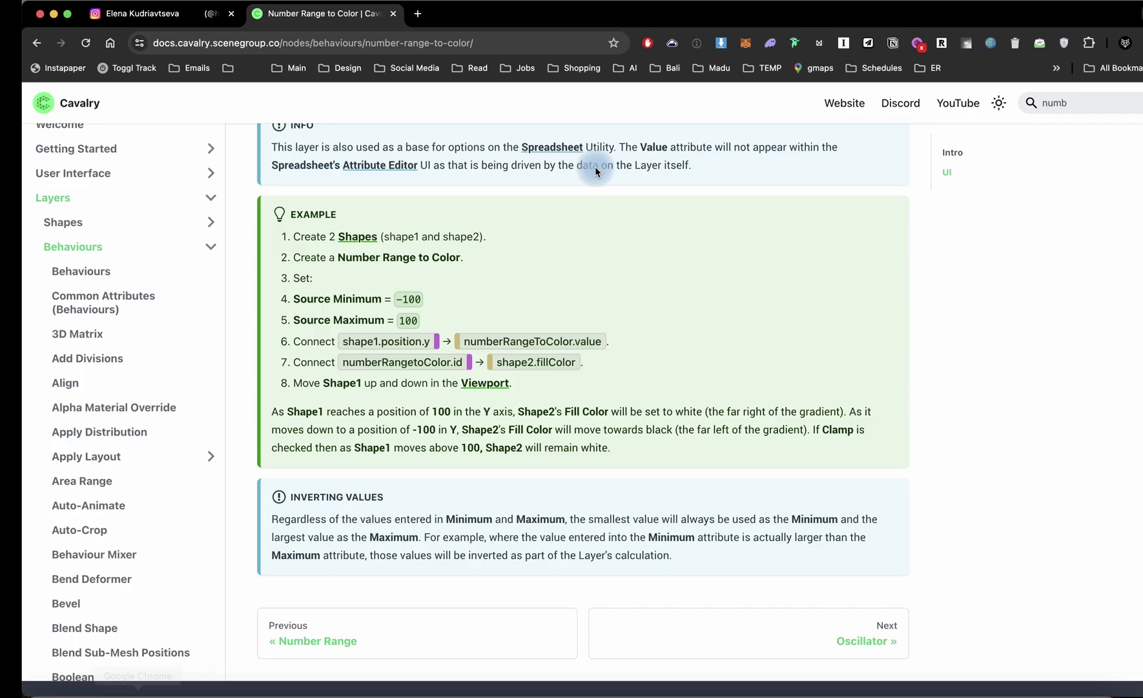
scroll(564, 386, "up", 6)
scroll(564, 387, "down", 1)
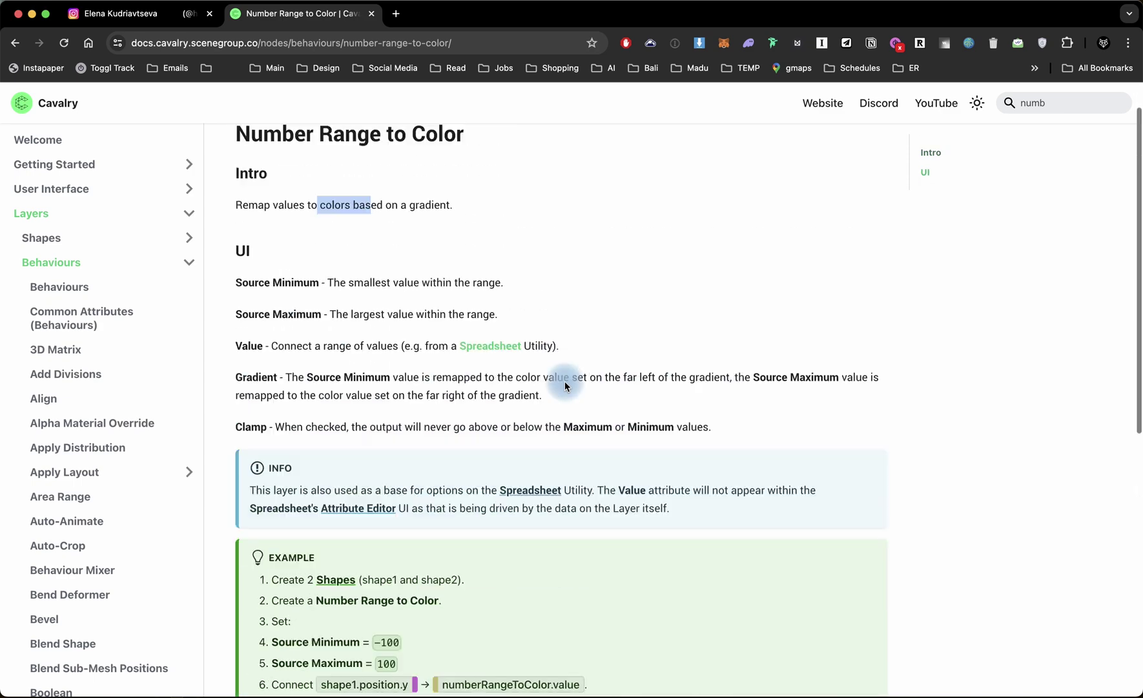
scroll(564, 386, "up", 1)
left_click_drag(238, 178, 499, 187)
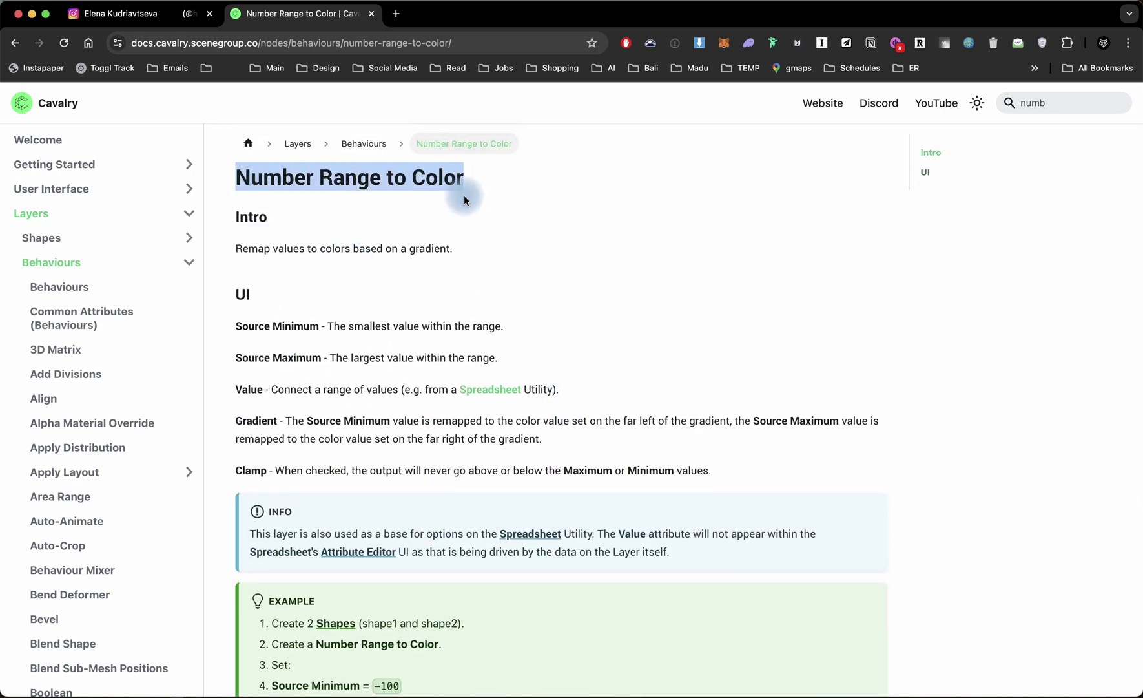
left_click_drag(237, 248, 366, 249)
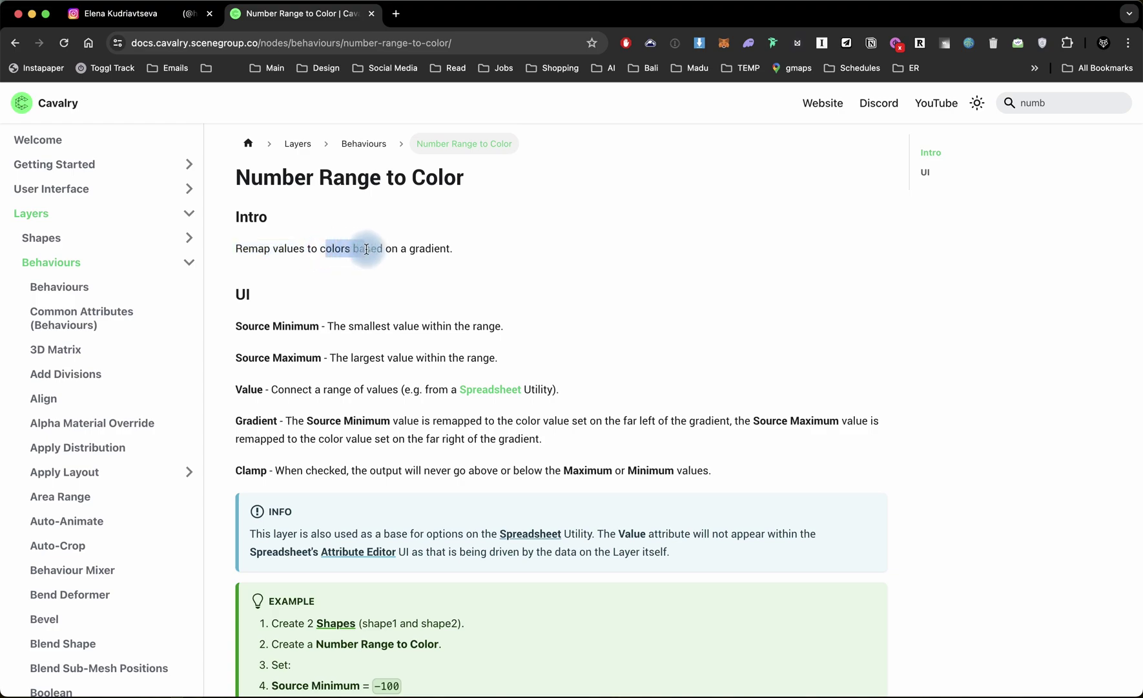
left_click(549, 678)
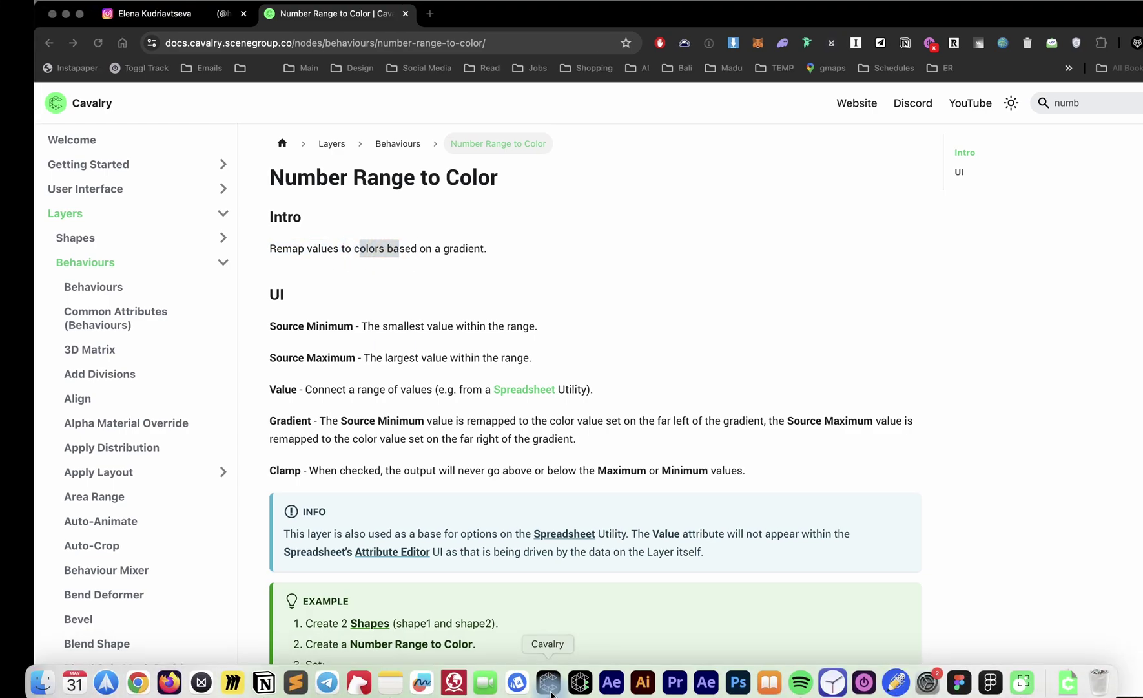
Link the Controller circle's vertical position to Number Range To Color's Value and test it.
left_click(101, 617)
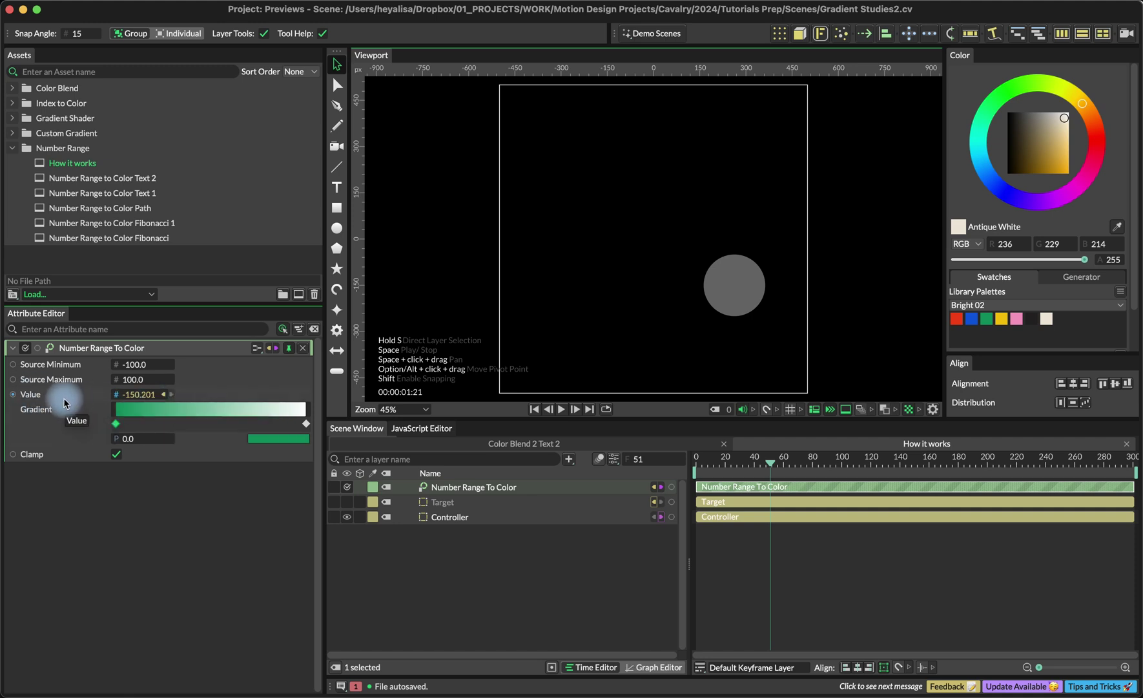
left_click(471, 520)
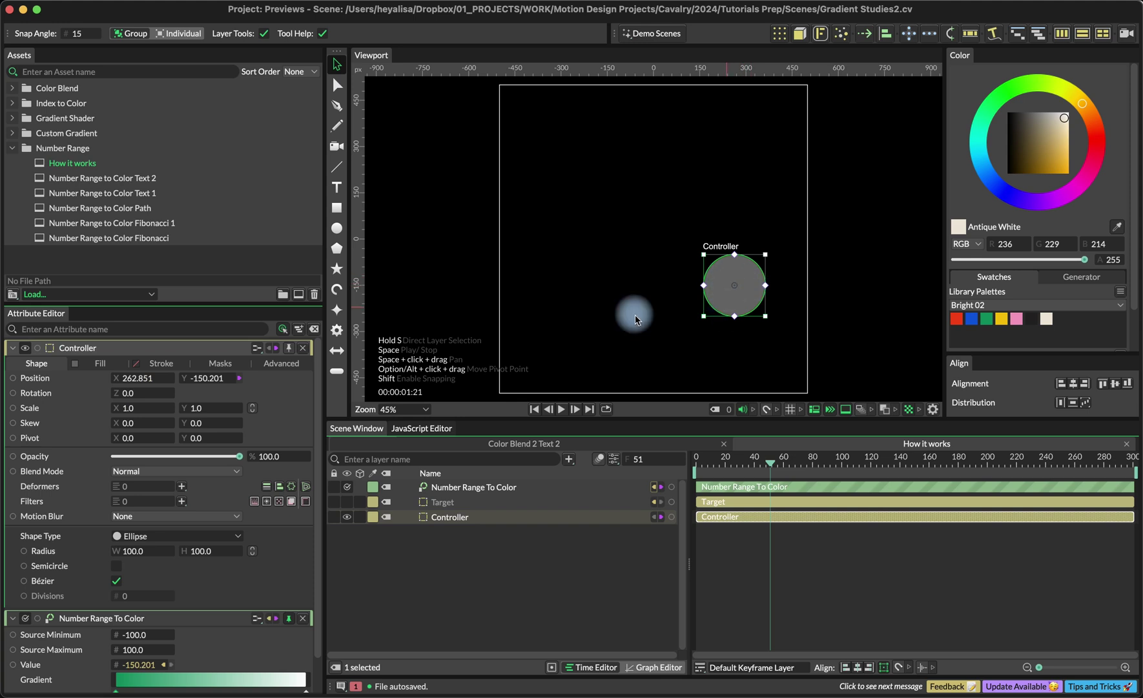
left_click_drag(731, 299, 737, 199)
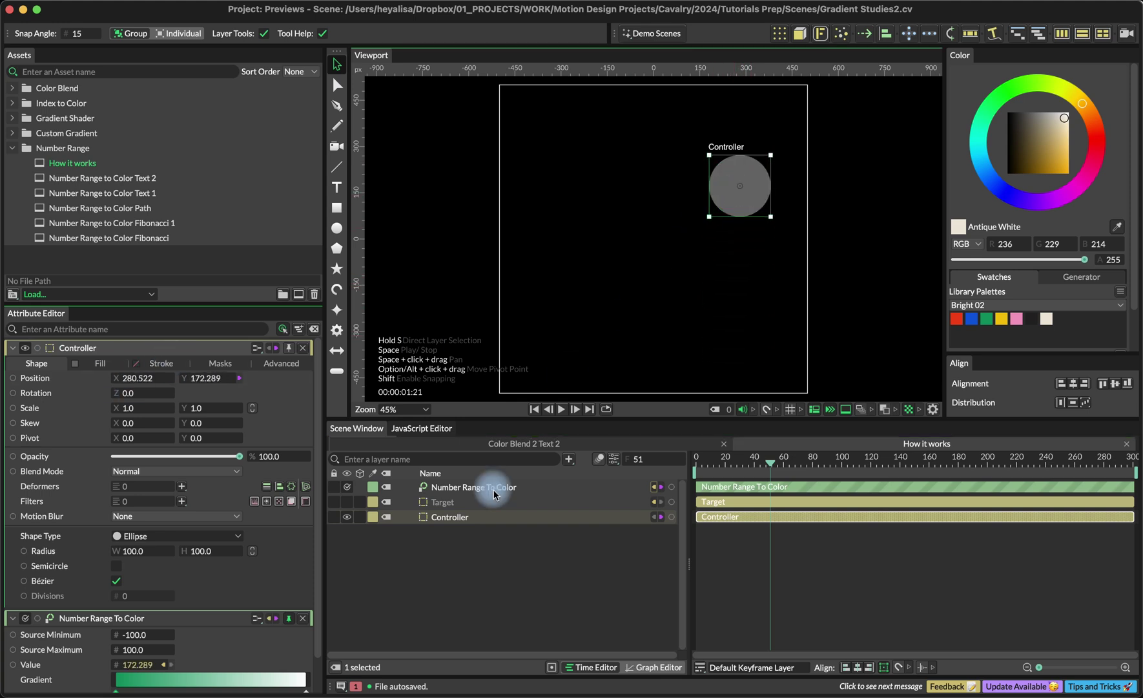
left_click_drag(191, 378, 521, 550)
left_click(716, 248)
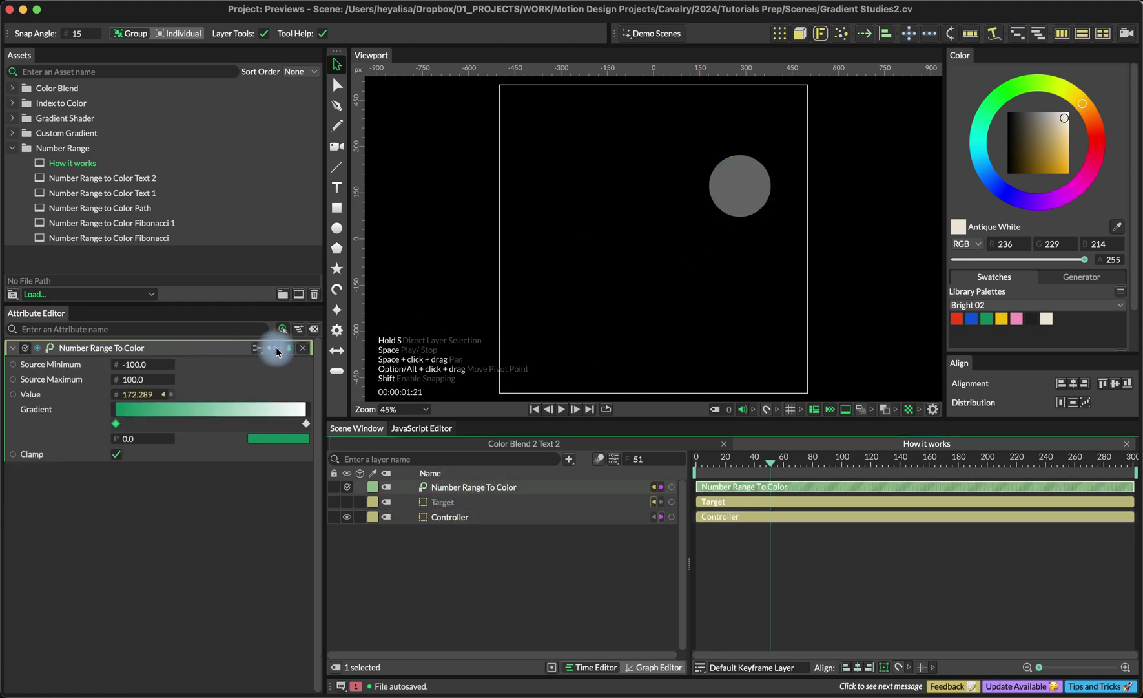
left_click_drag(736, 206, 732, 169)
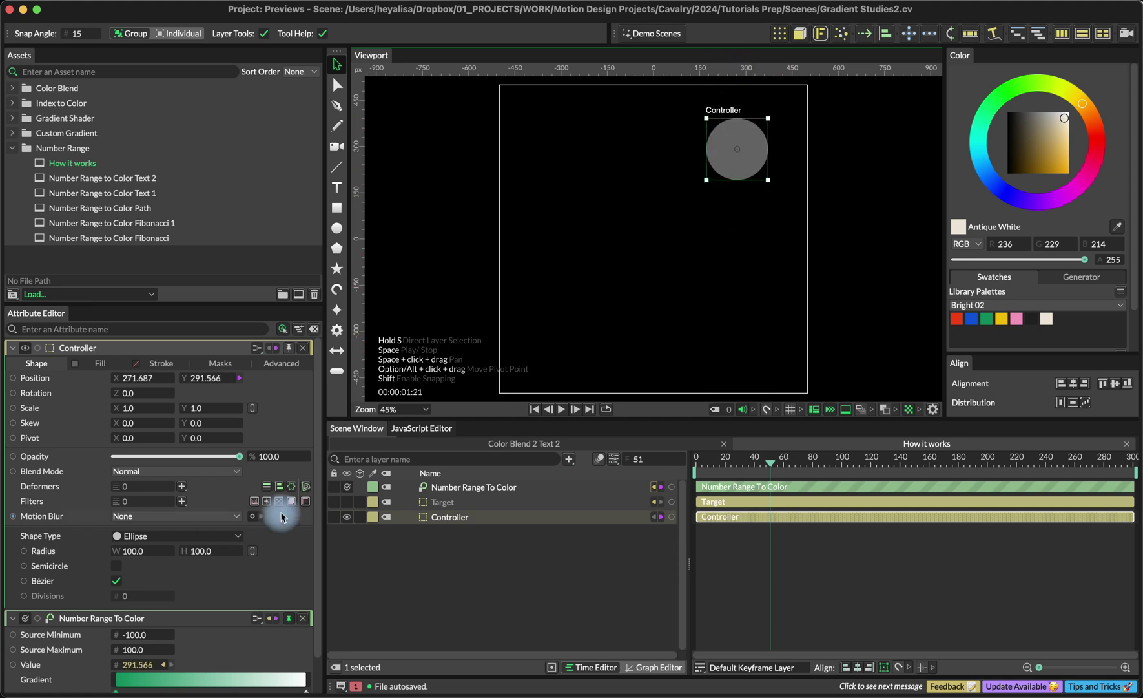
Drive the Target circle's fill colour from the gradient and make the Target visible.
left_click_drag(281, 517, 452, 520)
left_click(443, 501)
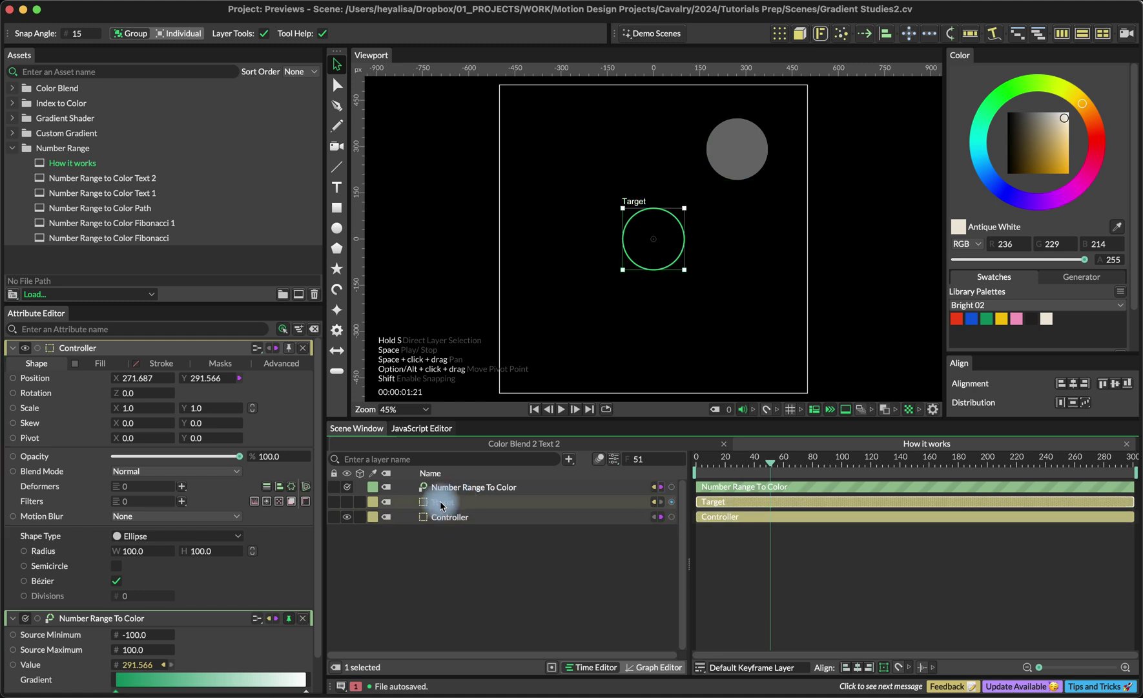
left_click(344, 502)
mouse_move(746, 176)
left_mouse_down()
mouse_move(749, 263)
mouse_move(751, 183)
left_mouse_up()
Add and remove a middle gradient stop, then move the Controller down so Value reads -291.566.
left_click(303, 348)
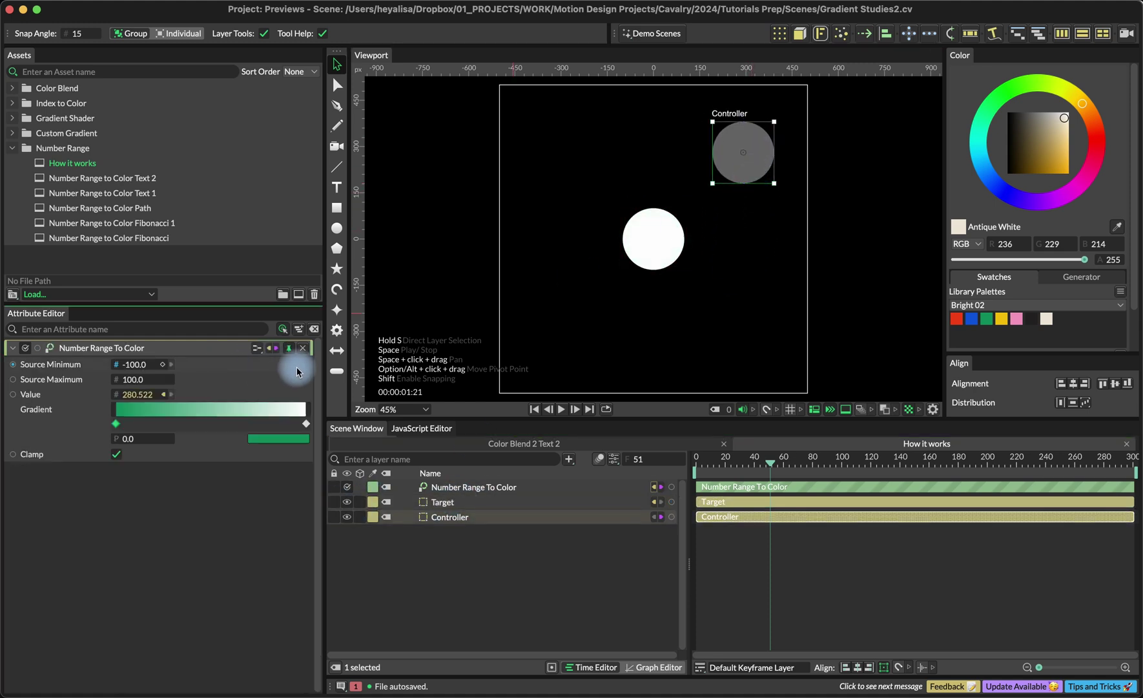
left_click(284, 330)
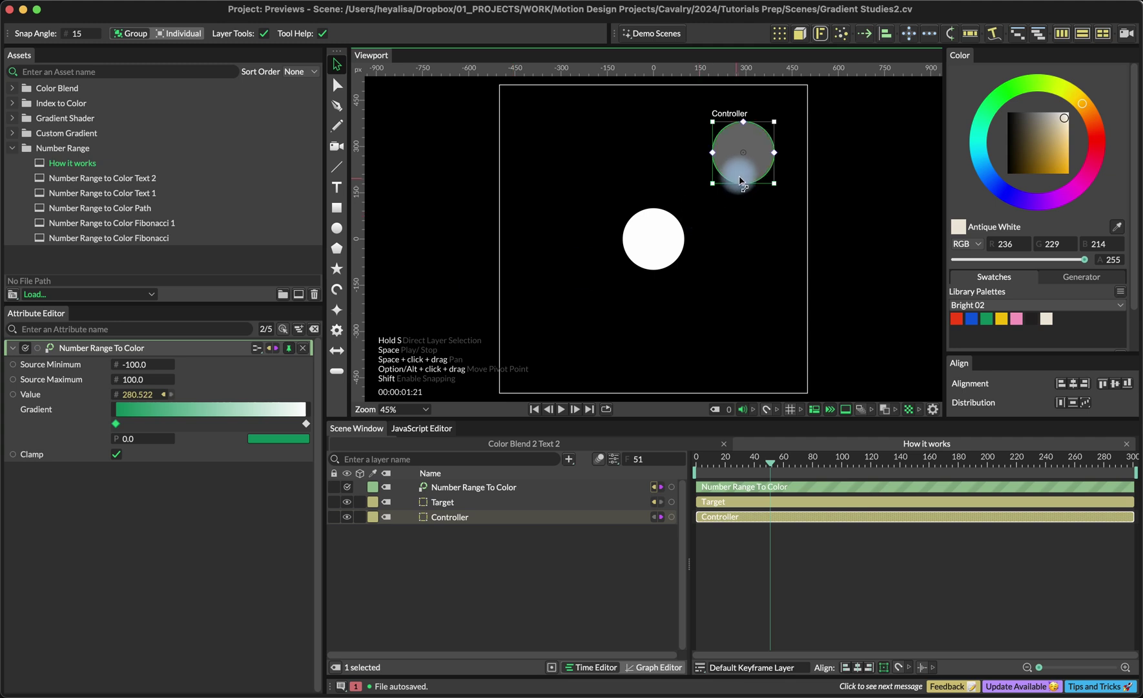
left_click_drag(741, 180, 741, 170)
left_click(167, 410)
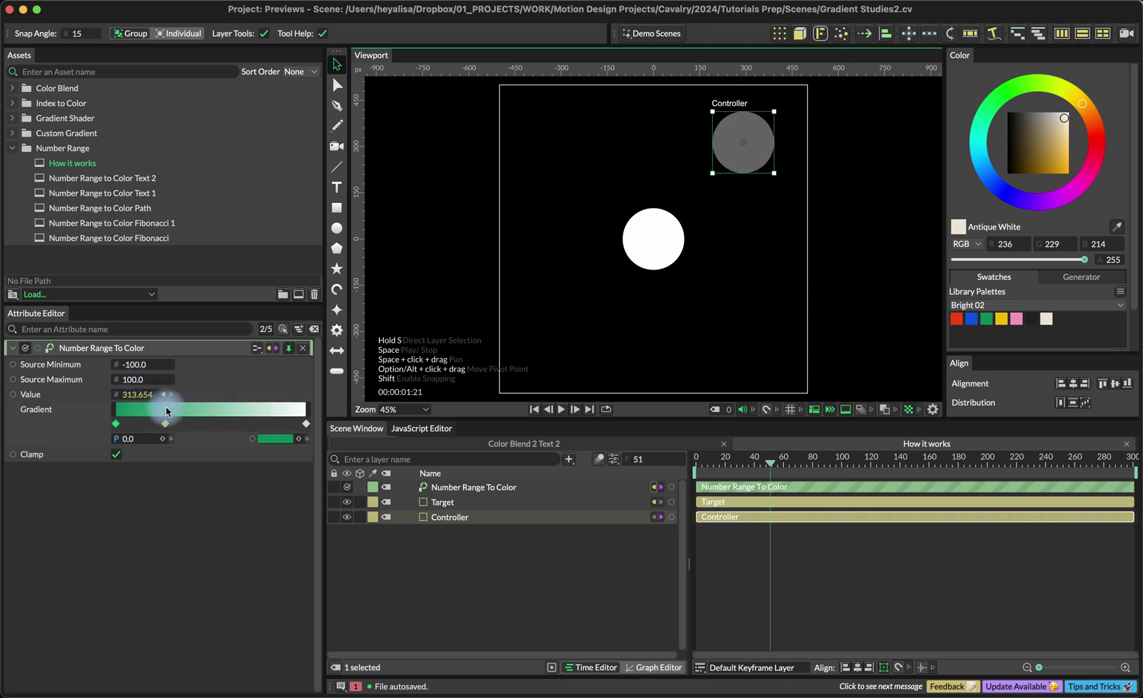
left_click_drag(167, 411, 311, 425)
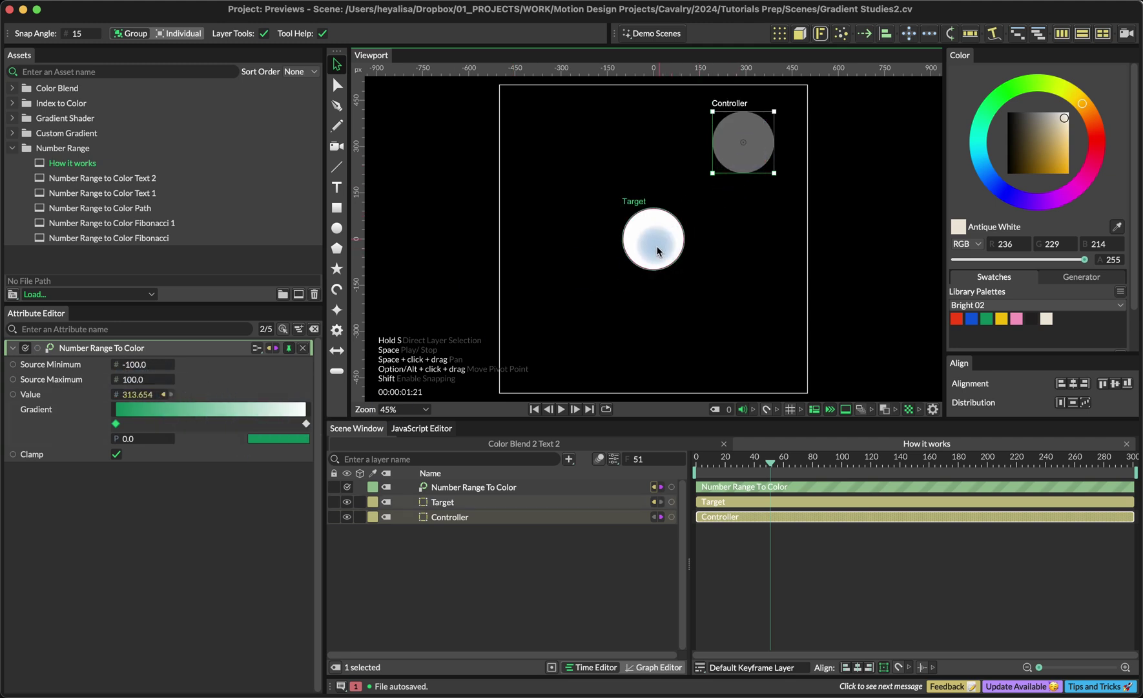
left_click_drag(757, 159, 755, 342)
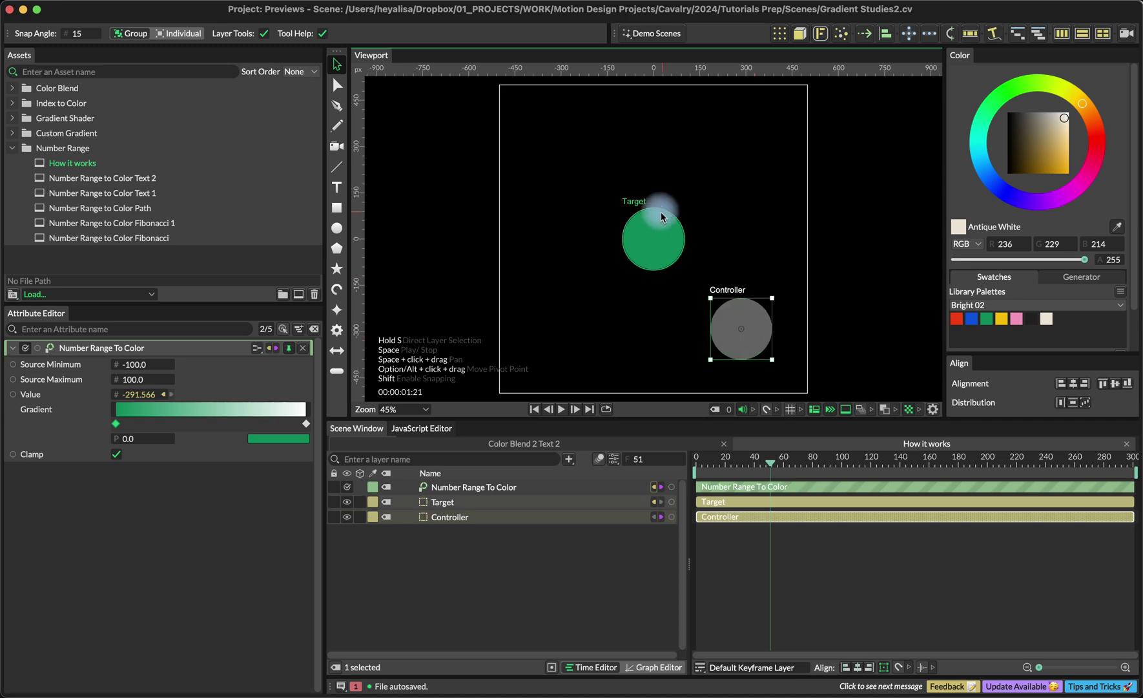
Open the Number Range to Color Path scene, select Number Range To Color, and close How it works.
double_click(143, 213)
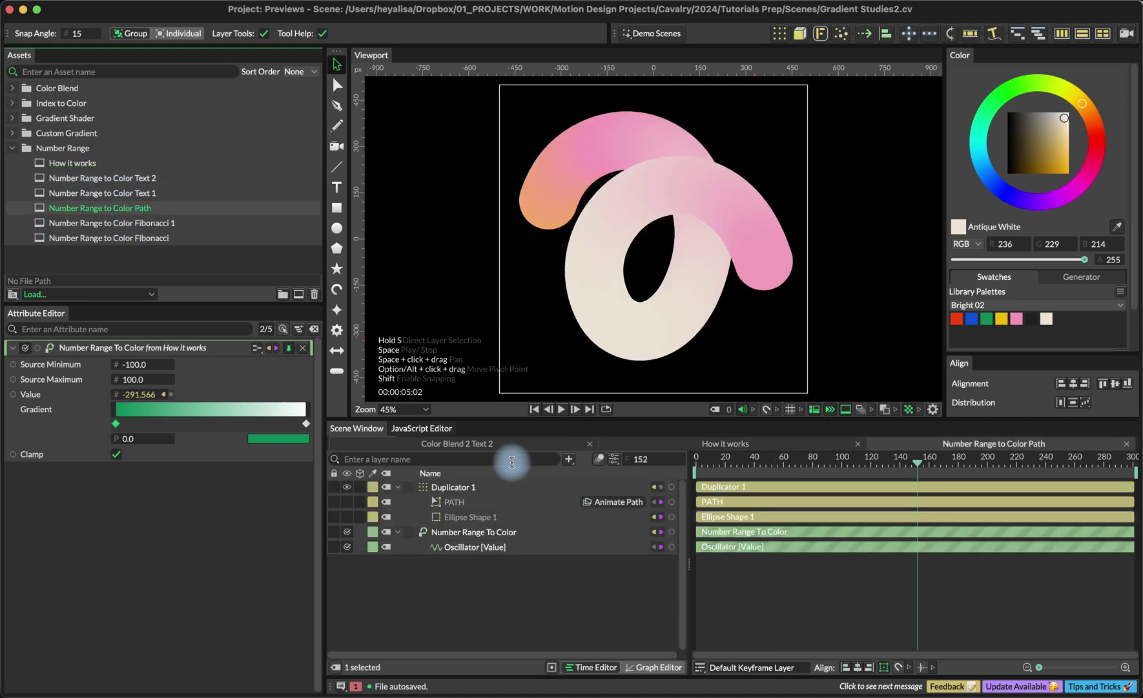
left_click(498, 493)
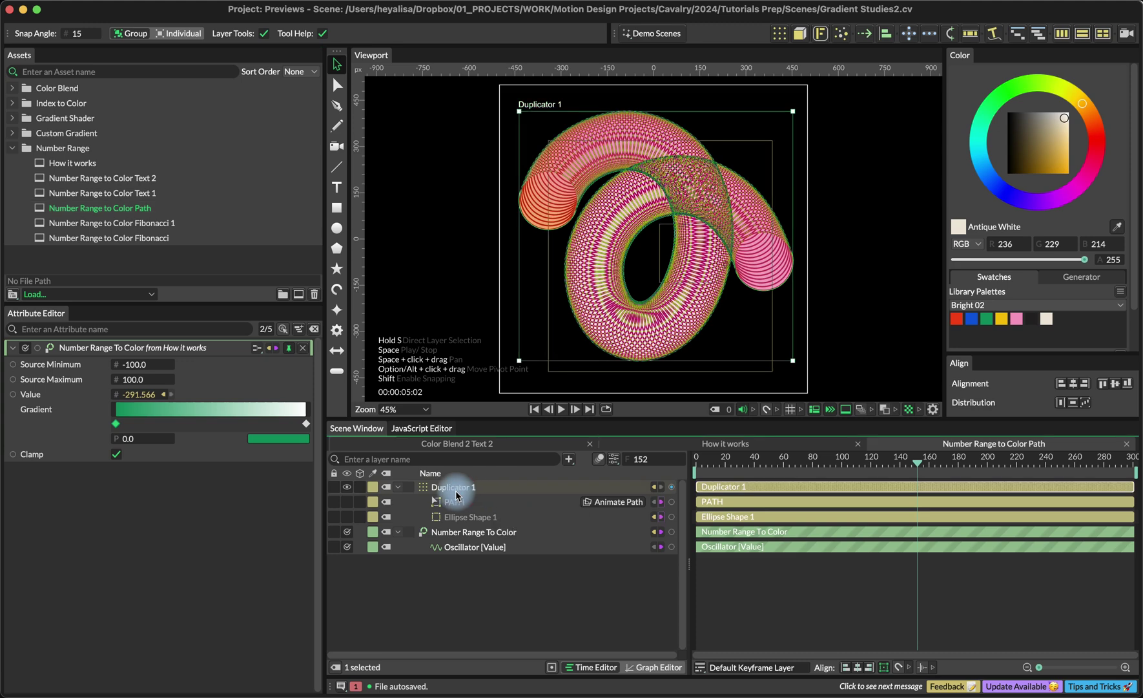
left_click(522, 535)
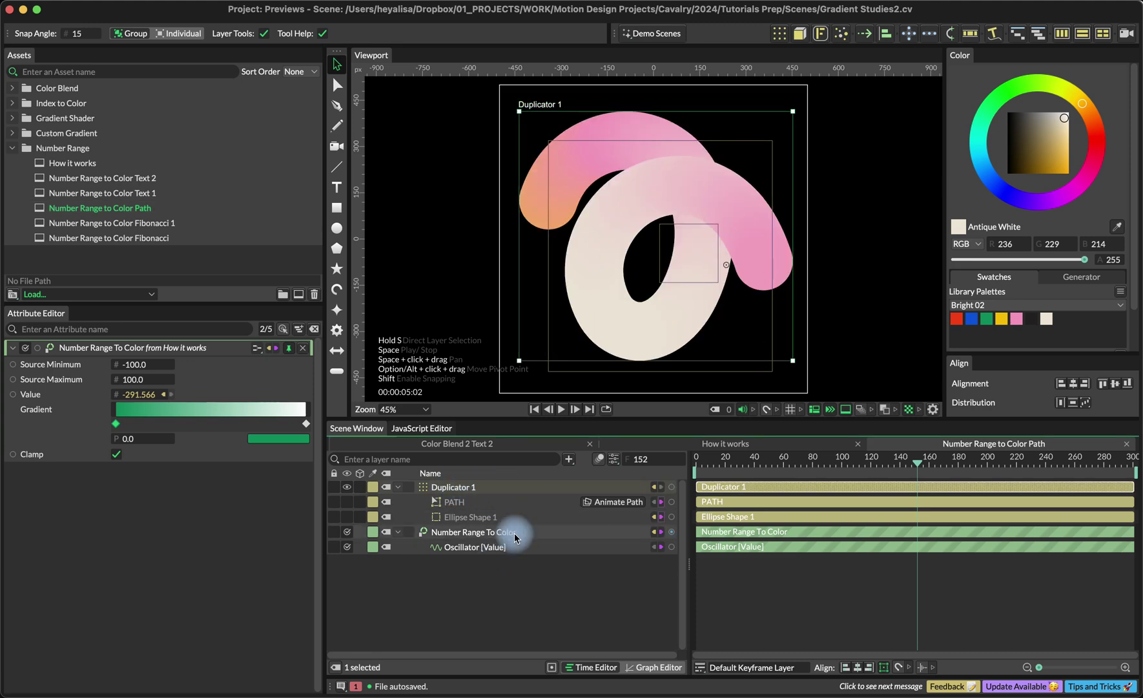
left_click(514, 536)
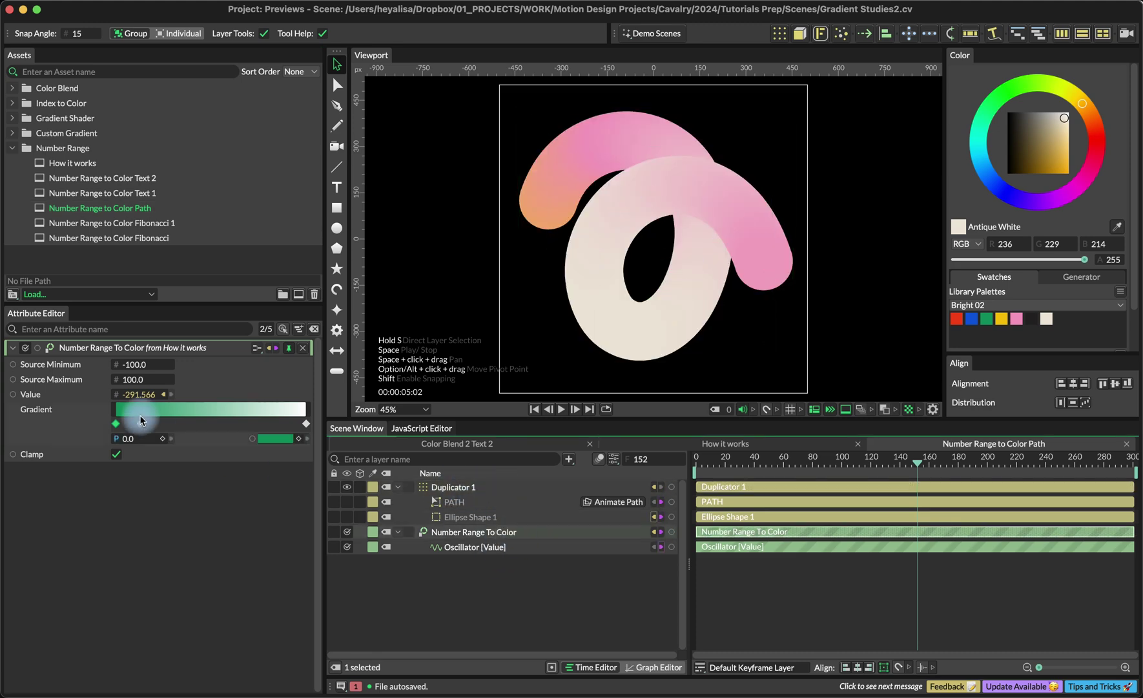
left_click(283, 331)
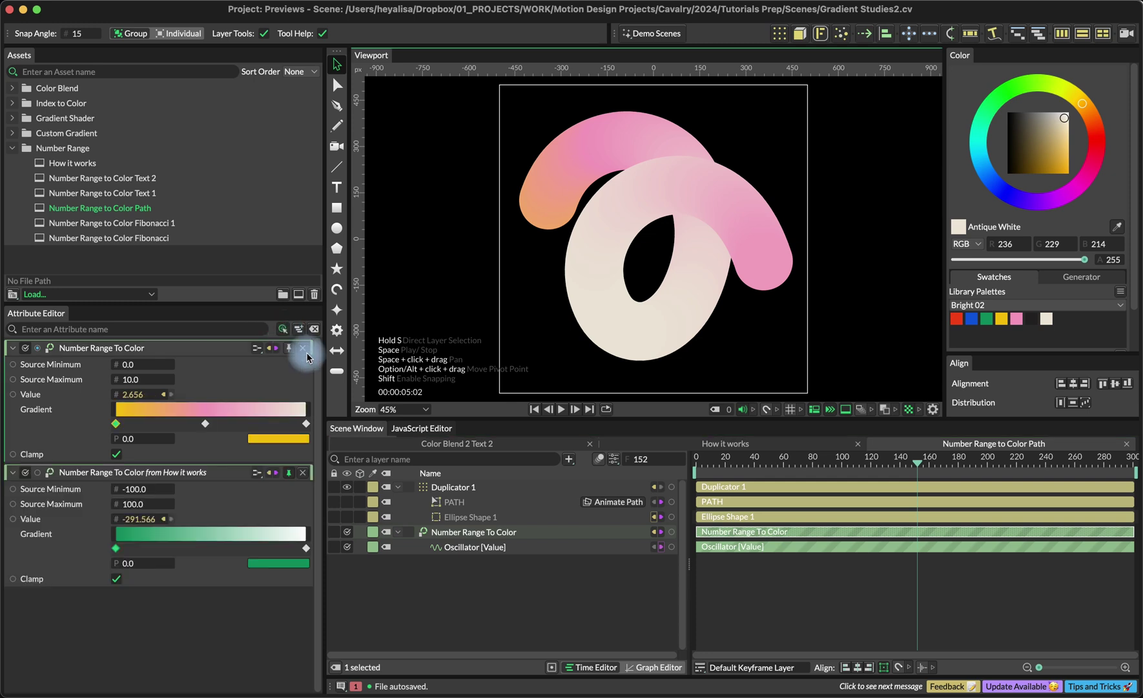
left_click(304, 472)
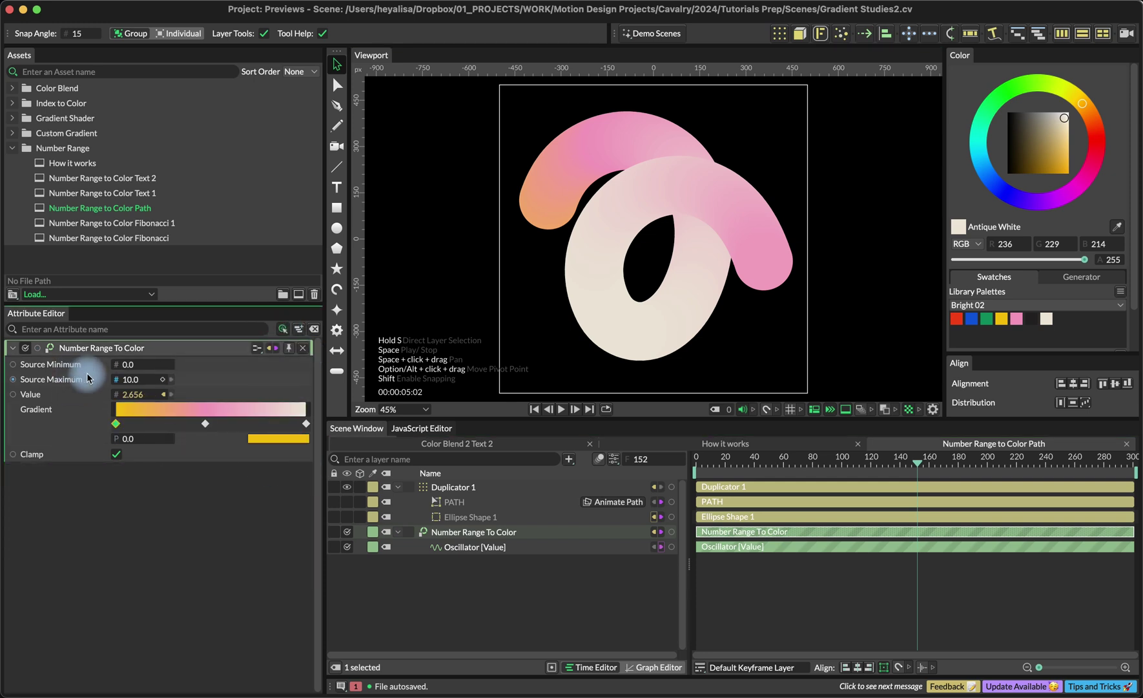
Select the Oscillator driving Value and display its Oscillator [Value] settings.
right_click(44, 400)
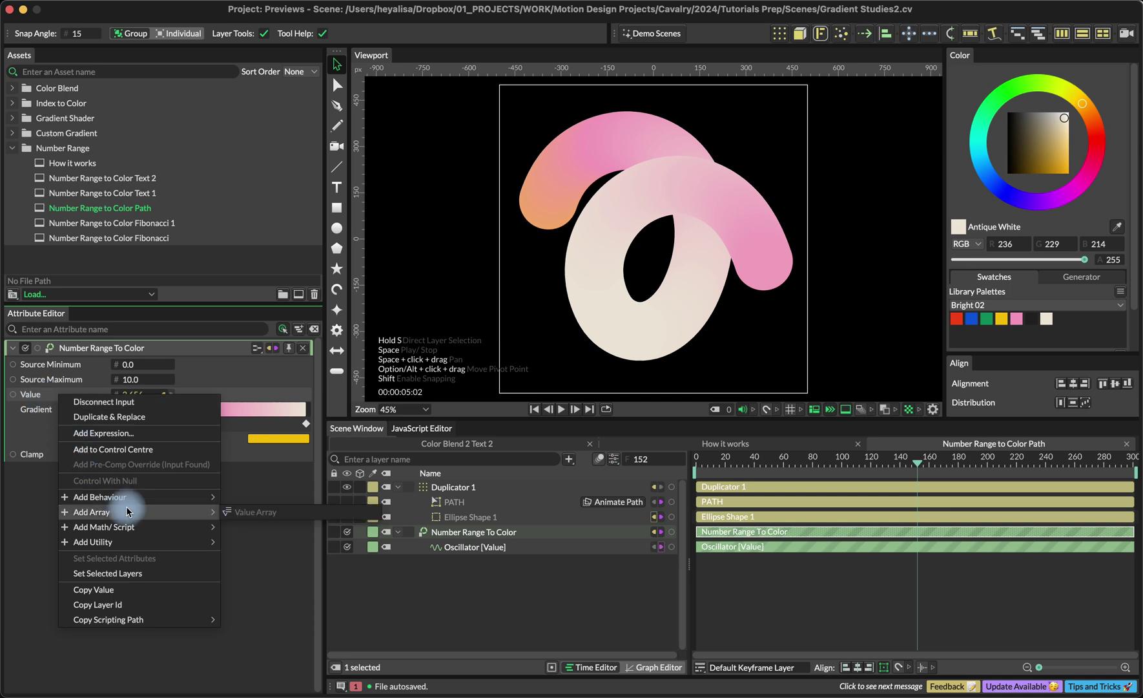
mouse_move(127, 503)
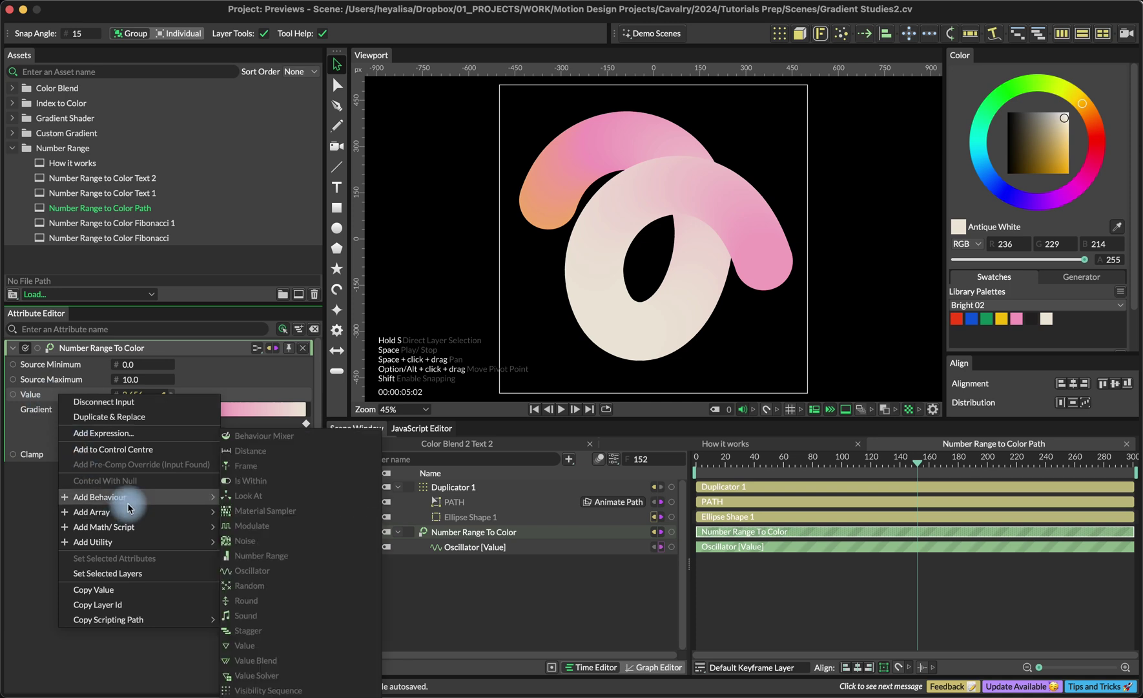
left_click(492, 550)
left_click(489, 550)
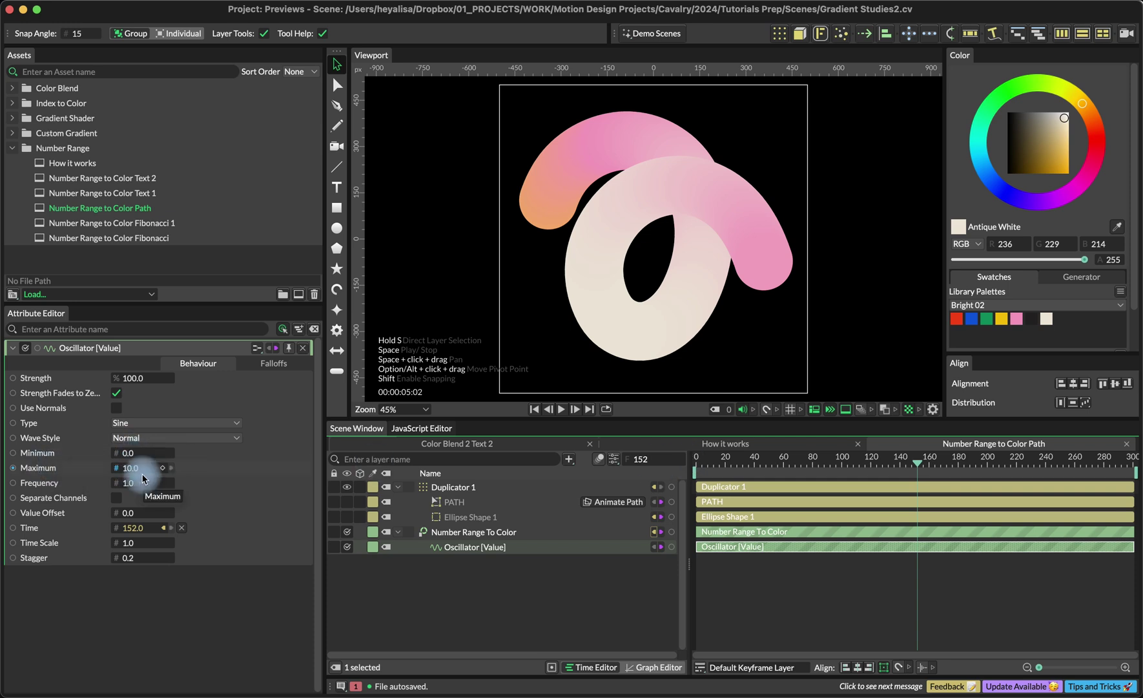
left_click(475, 532)
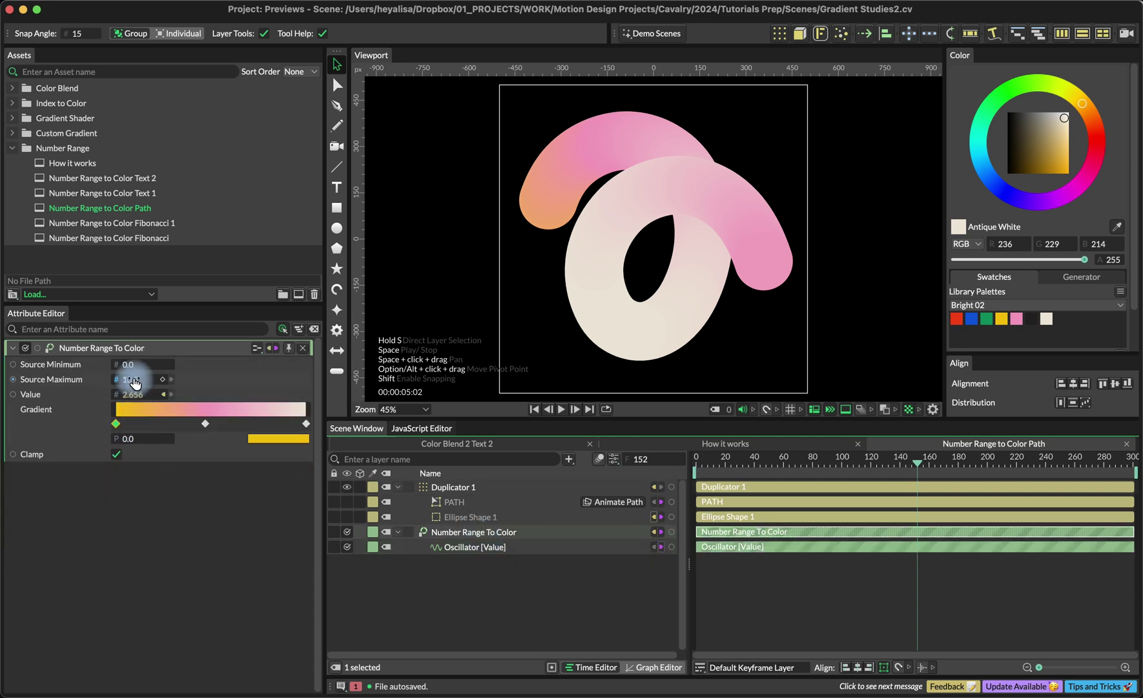
left_click(439, 546)
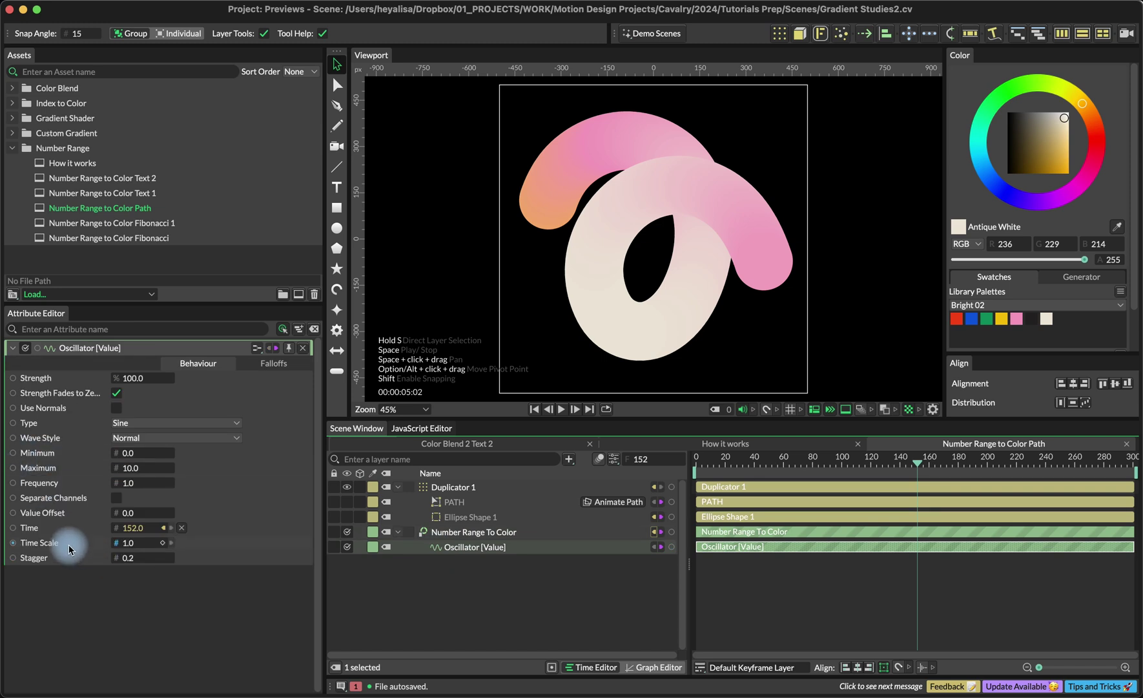
Set Stagger to 0.0 and scrub the timeline to preview uniform colour cycling.
left_click(133, 557)
type("0.0")
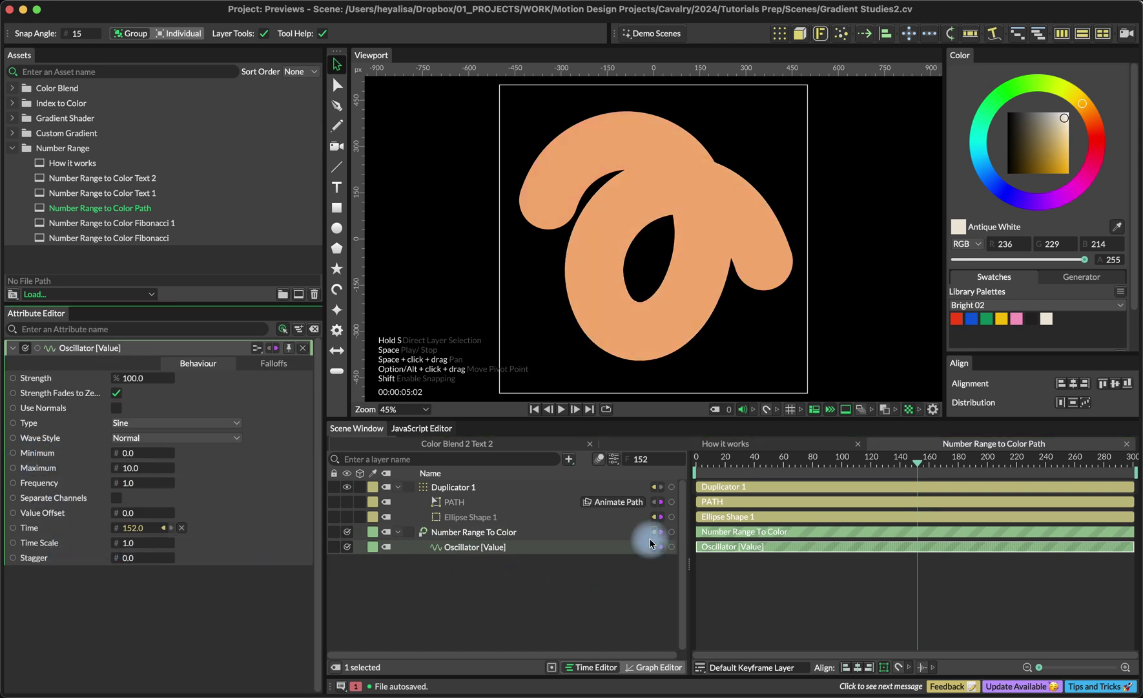
left_click_drag(710, 459, 698, 481)
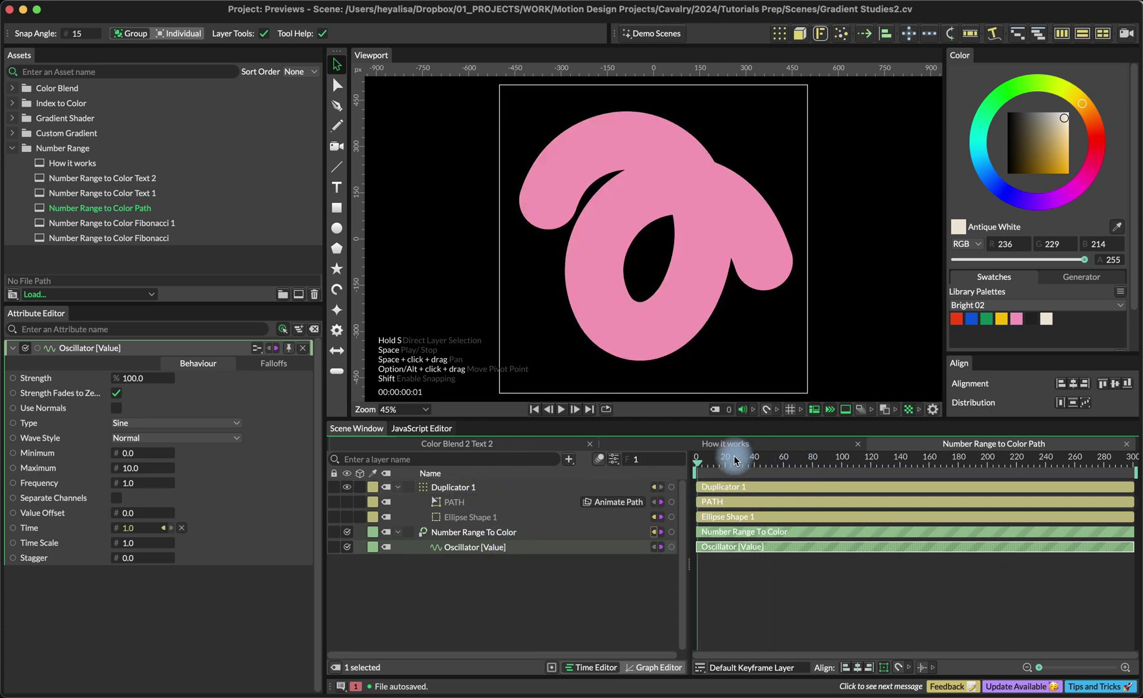
left_click_drag(701, 464, 655, 465)
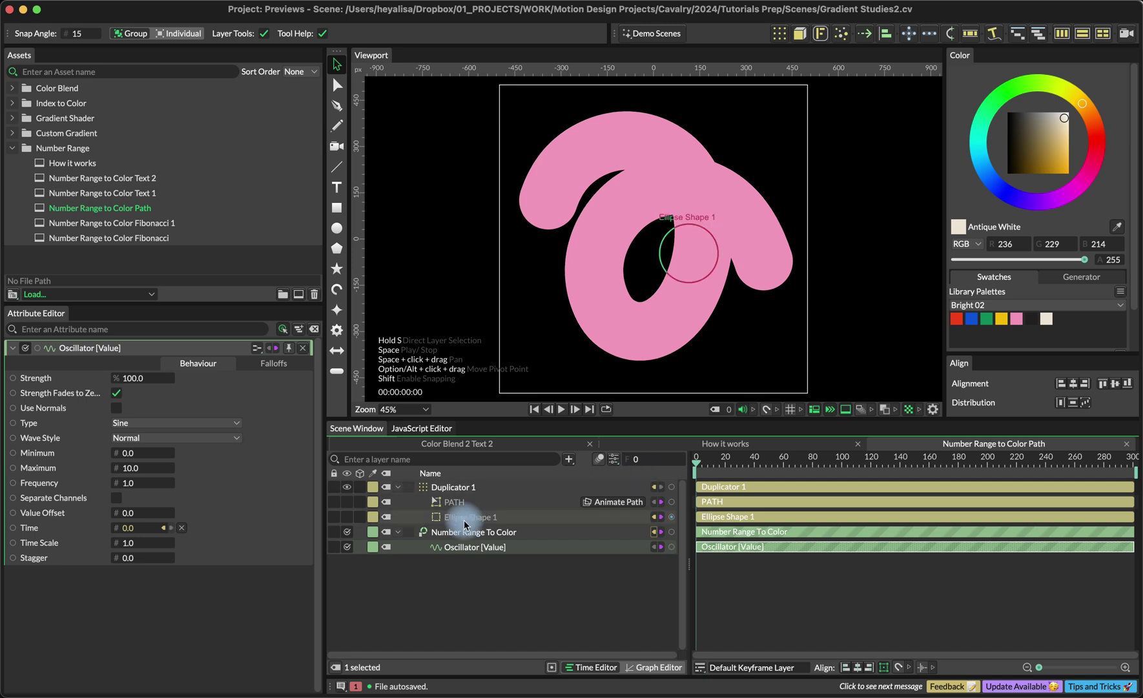
Restore Stagger to 0.2, play and scrub the staggered colours, then open the Text 1 scene.
left_click(128, 561)
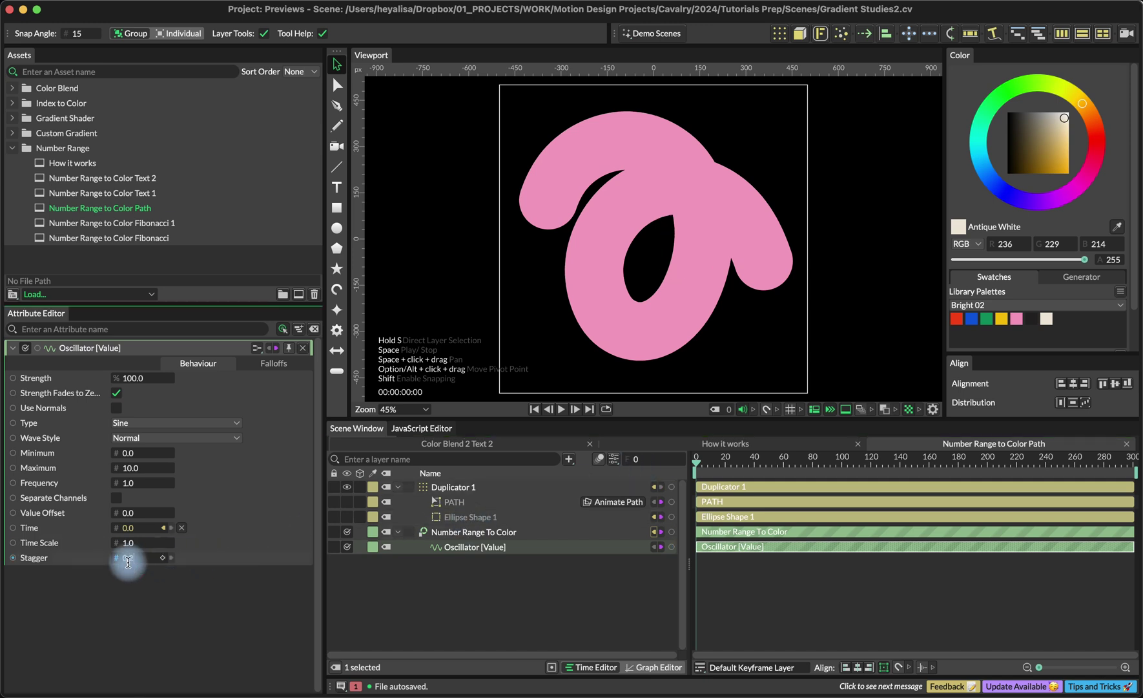
type("0.2")
key("Return")
key("space")
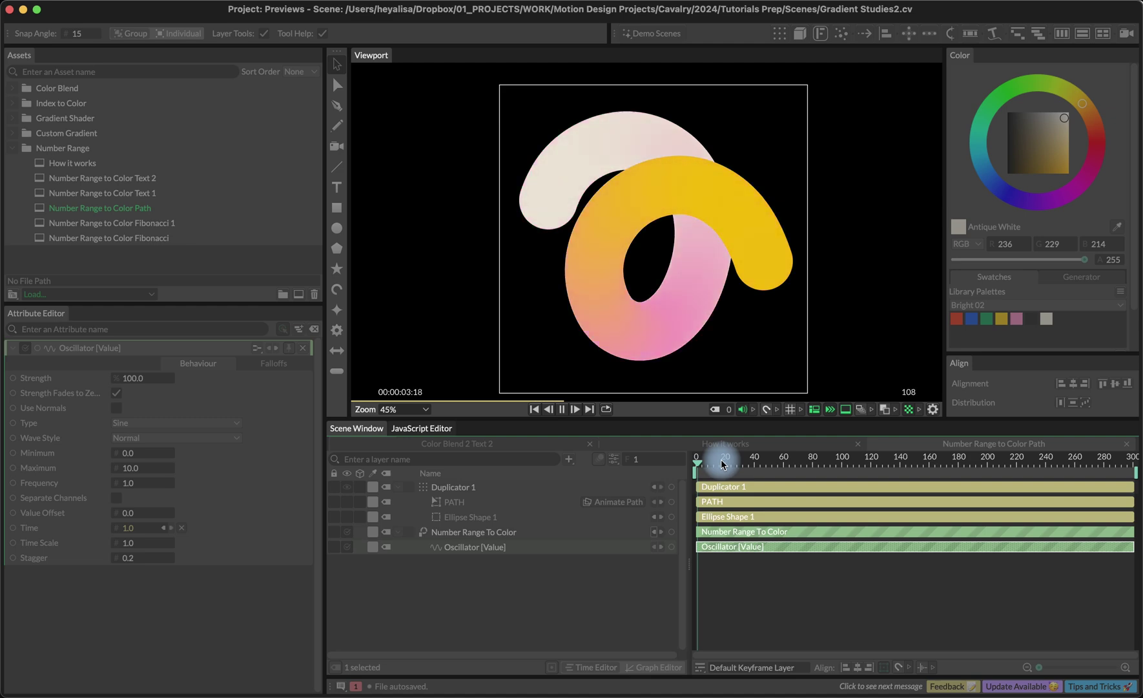
left_click_drag(722, 463, 902, 484)
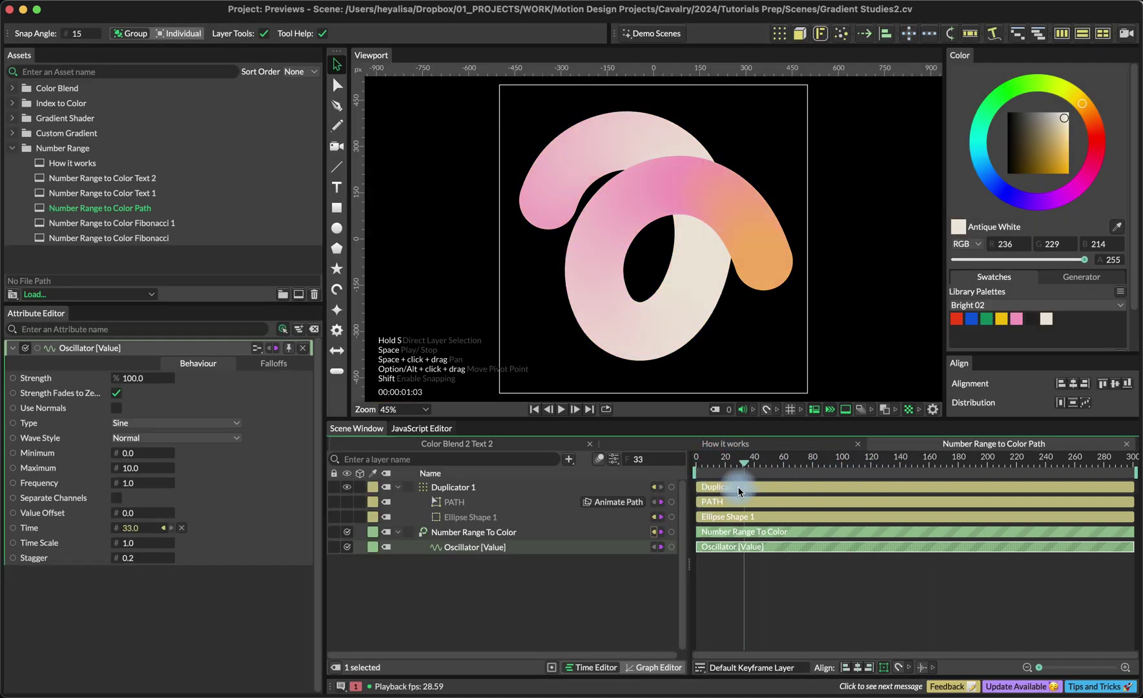
double_click(148, 193)
Play the Text 1 scene, open Text 2, Fibonacci and Fibonacci 1, and collapse Number Range.
left_click(770, 472)
key("space")
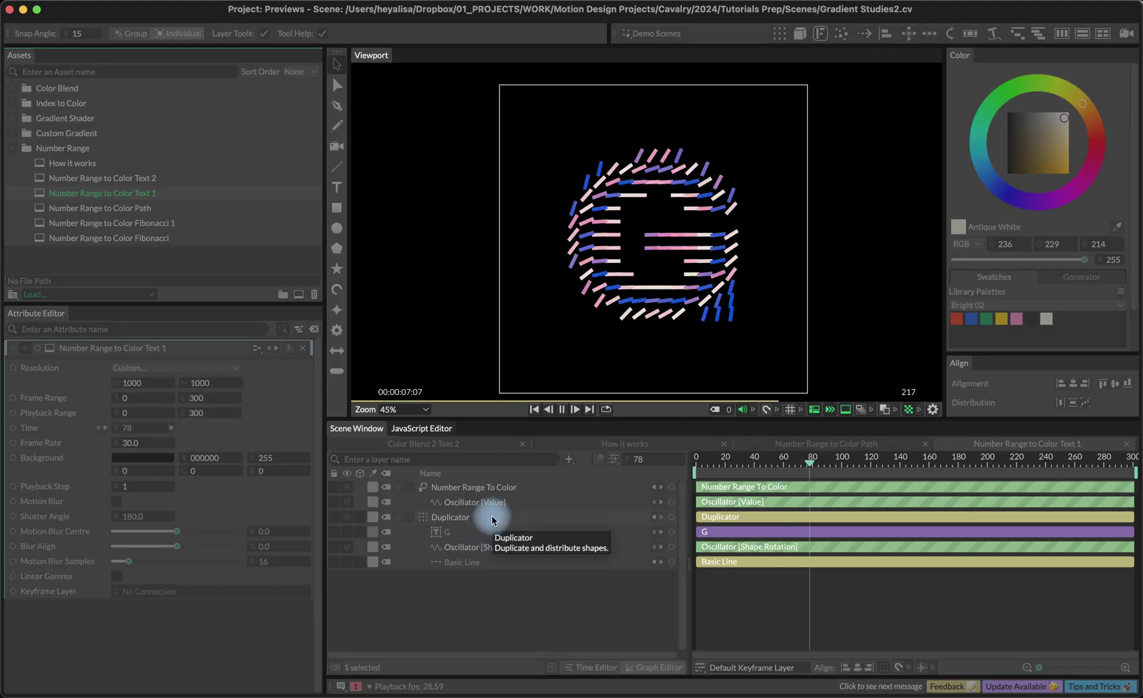
double_click(143, 178)
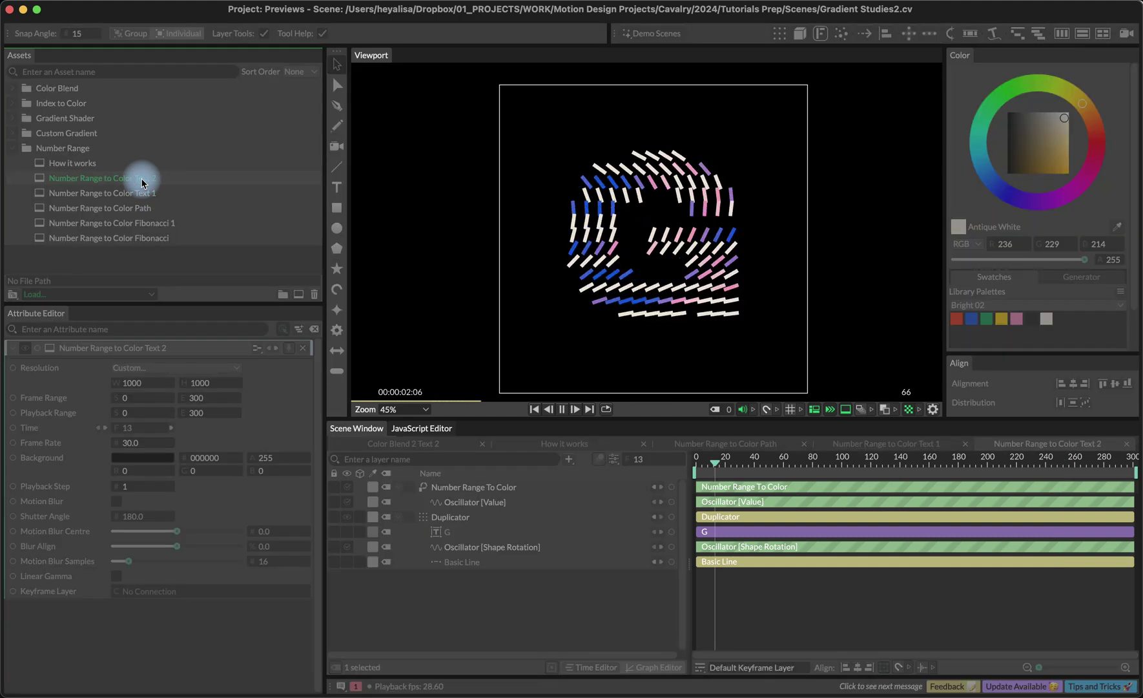
double_click(153, 238)
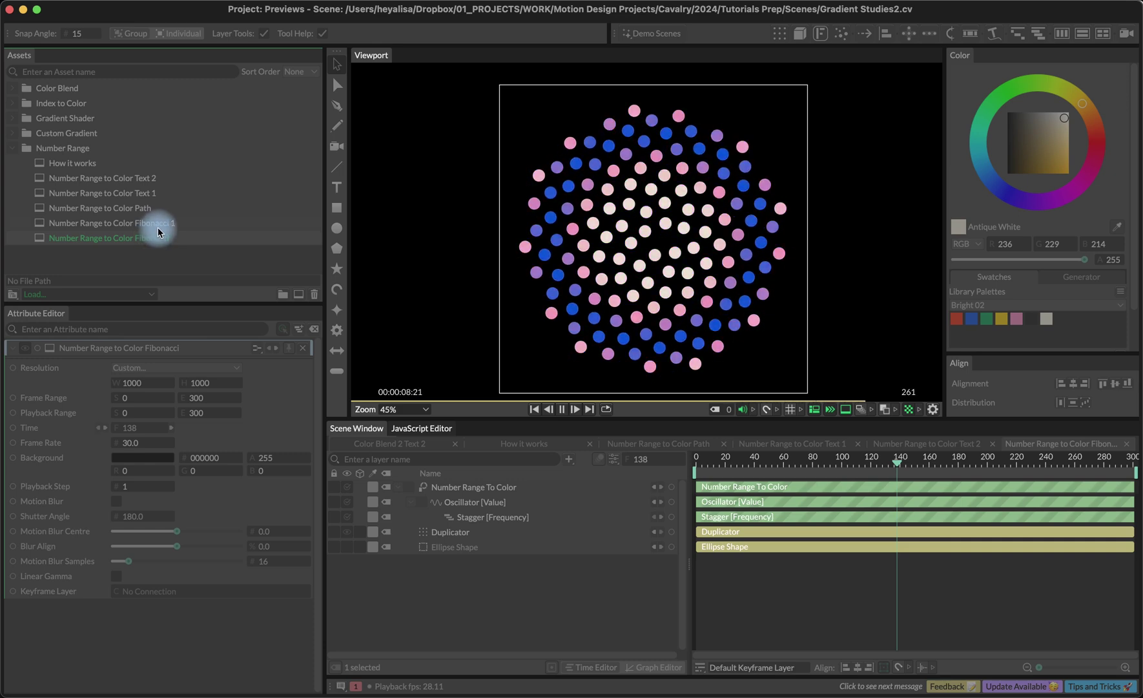
double_click(160, 226)
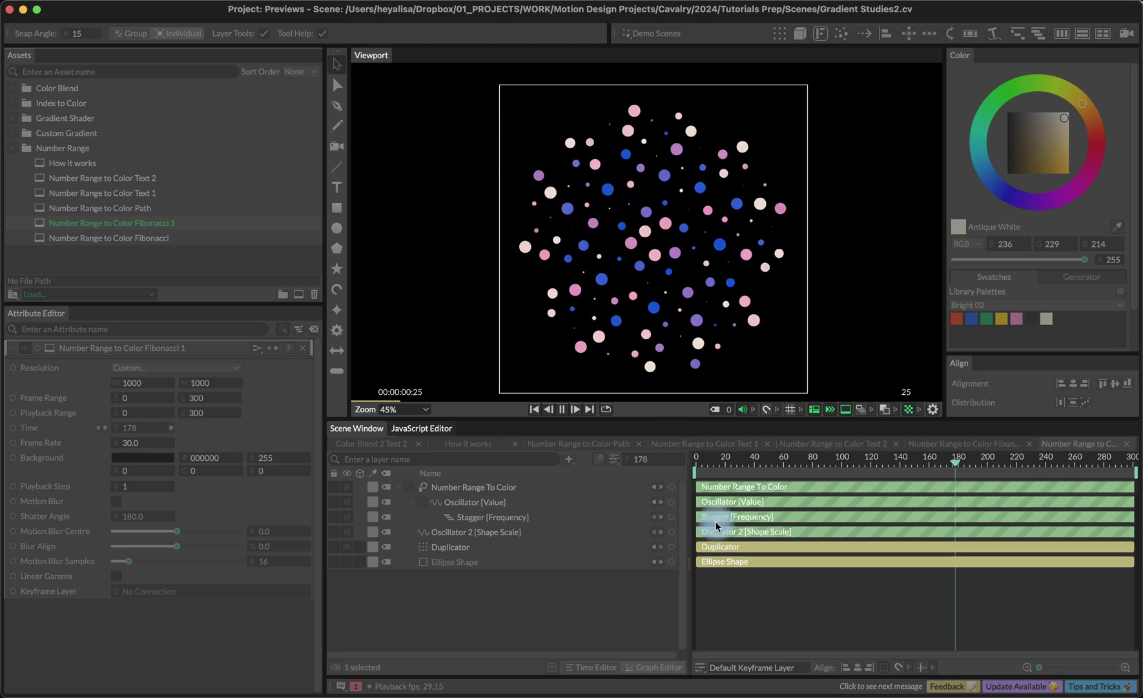
left_click(12, 148)
Open the Gradient Shader BASIC scene and show the Add Shader options for the ellipse's Fill.
left_click(12, 117)
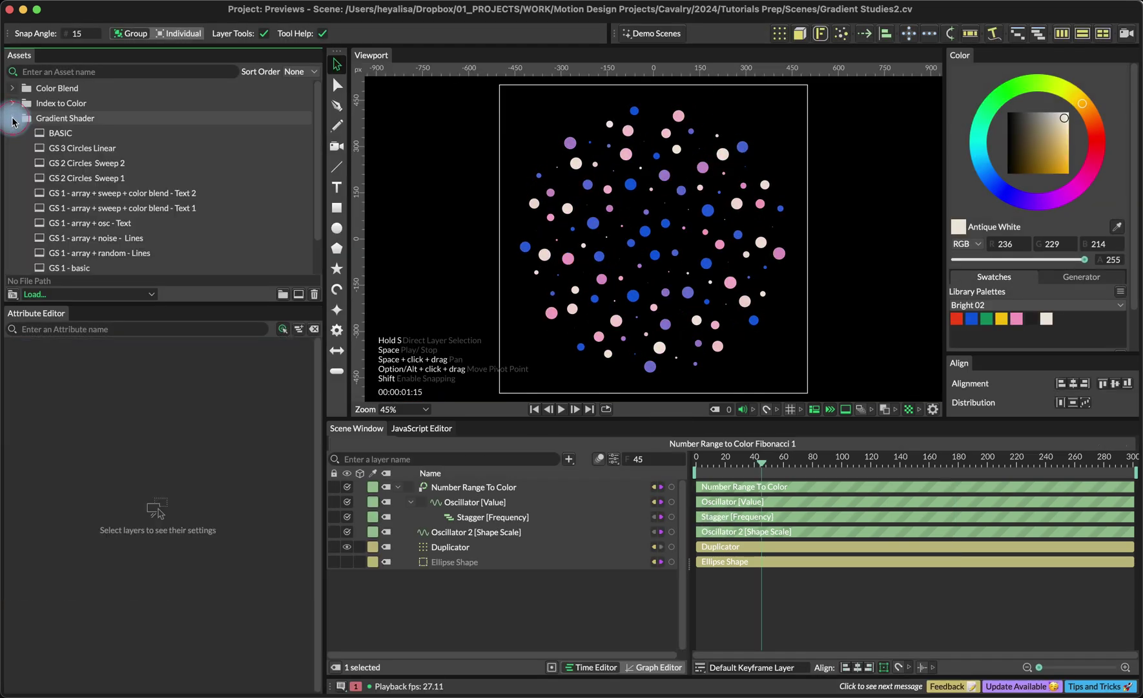
left_click(68, 138)
double_click(68, 139)
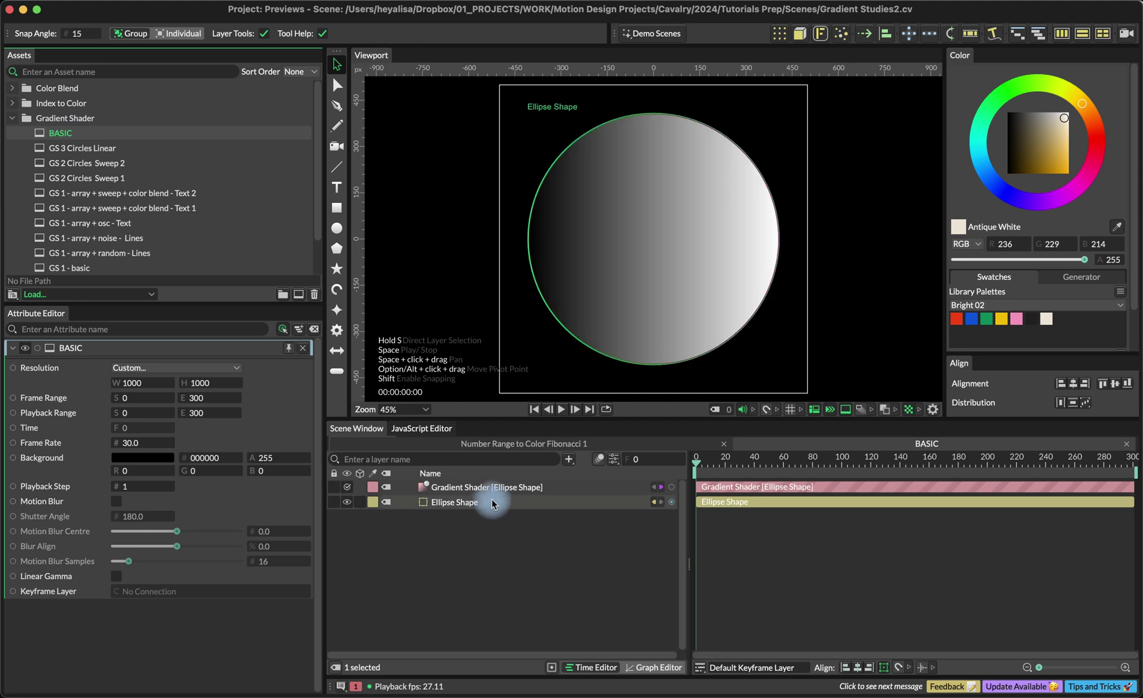
left_click(502, 498)
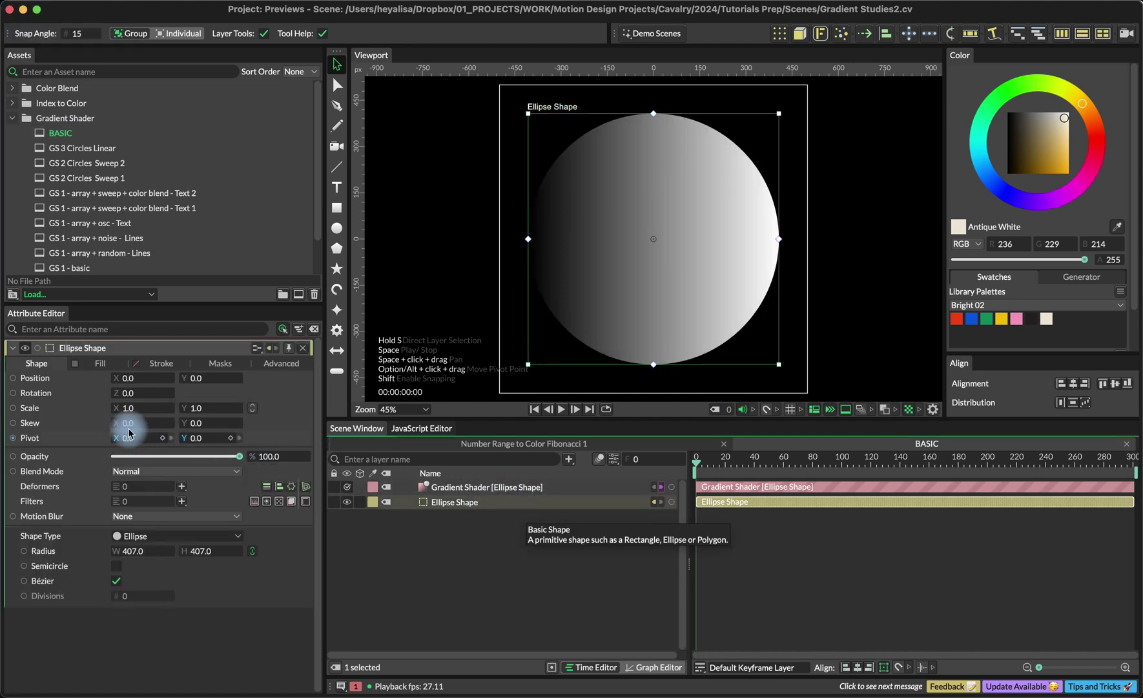
left_click(102, 362)
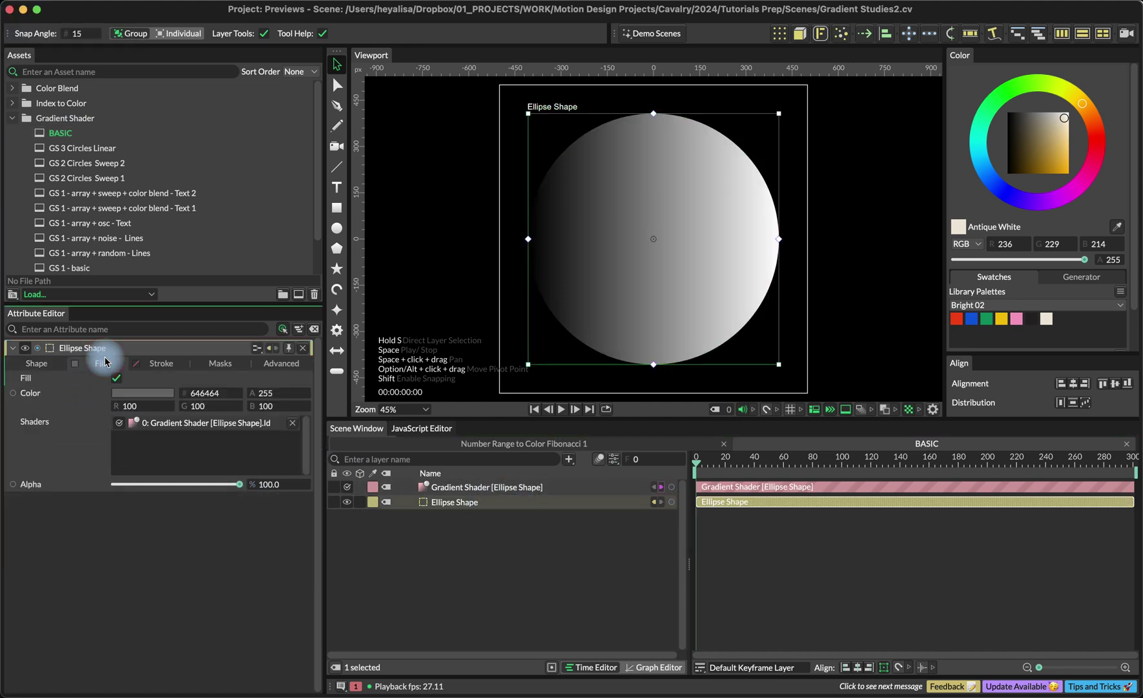
right_click(224, 452)
mouse_move(273, 507)
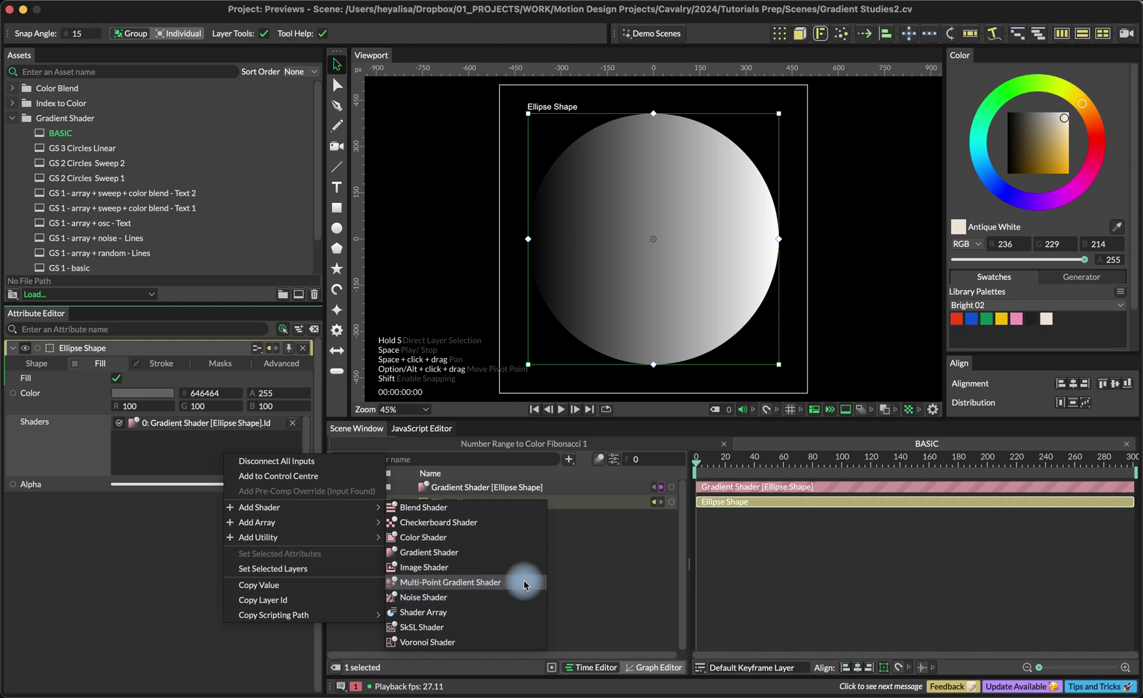
Try the Conical, Linear and Shape Gradient modes, undoing back to Linear.
left_click(595, 561)
left_click(455, 488)
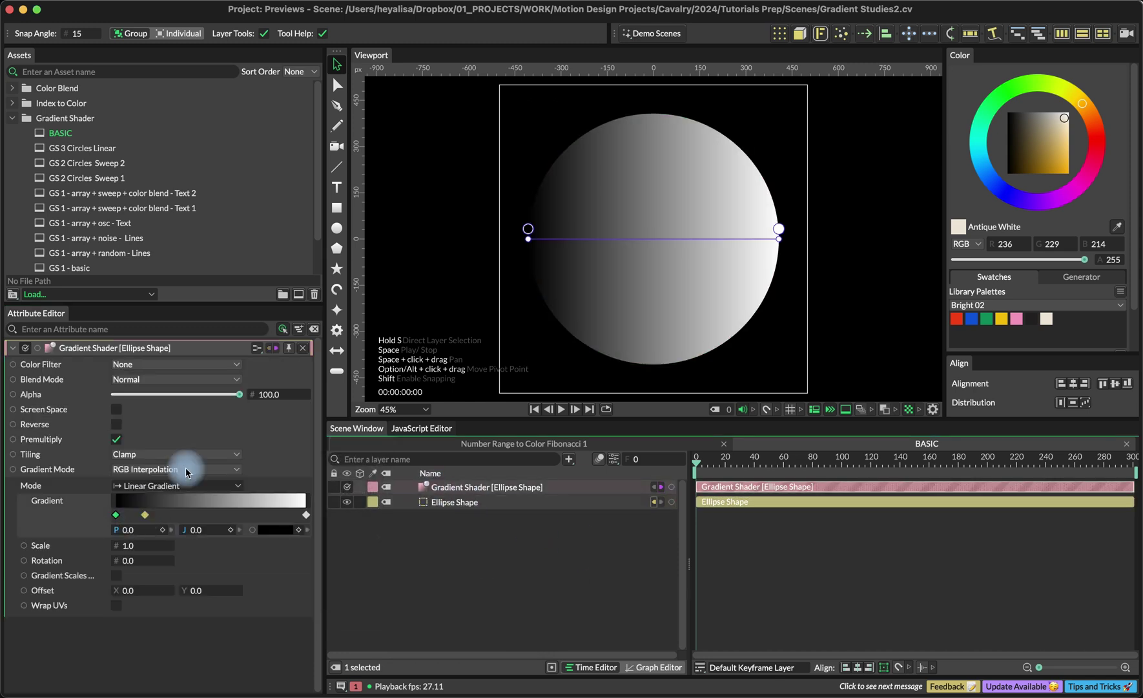
left_click(162, 486)
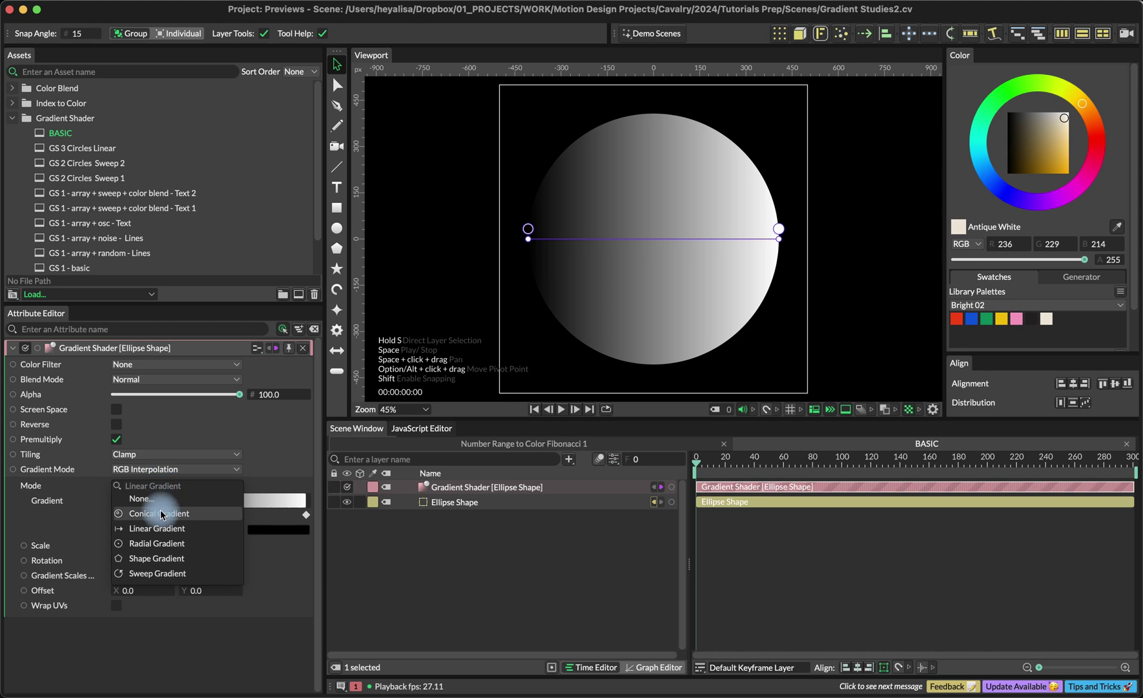
left_click(161, 514)
left_click(174, 488)
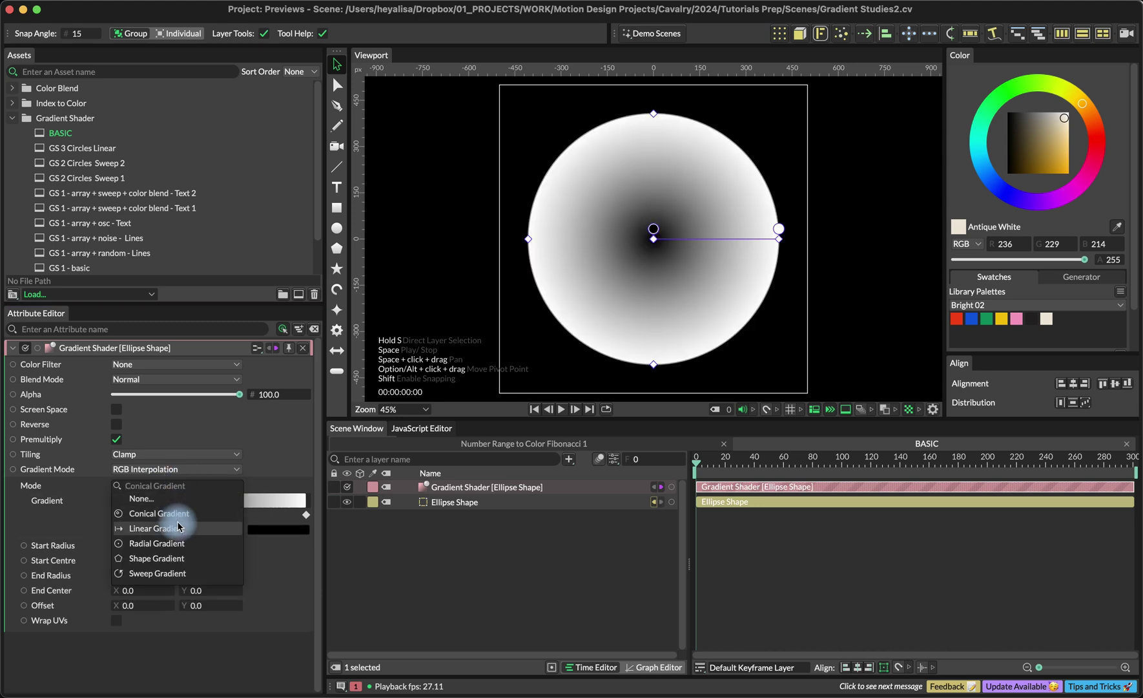
left_click(178, 527)
left_click(177, 489)
left_click(177, 558)
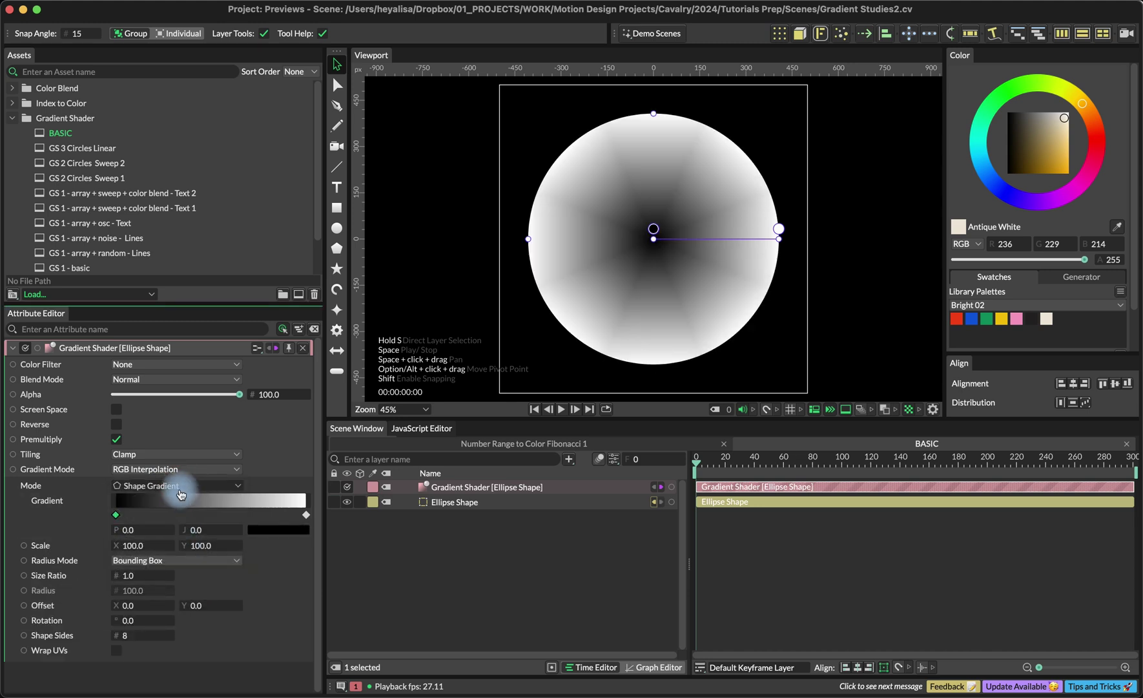
key("super+z")
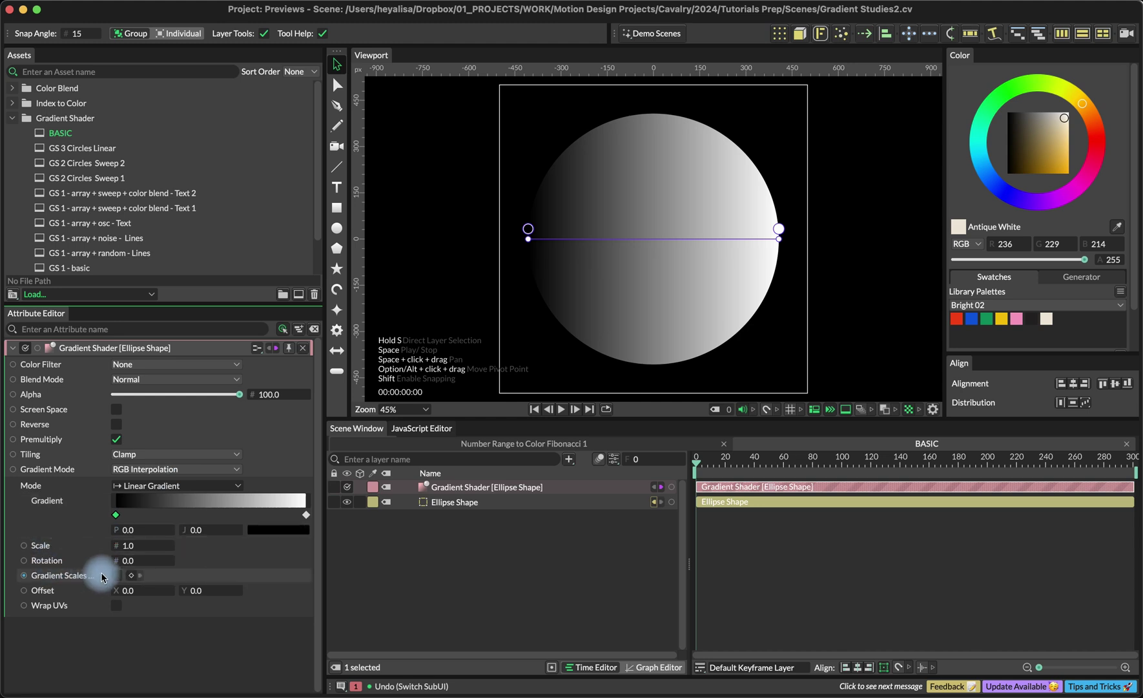
Test rotating the gradient across the circle, then undo back to rotation 0.
left_click_drag(126, 560, 136, 593)
key("super+z")
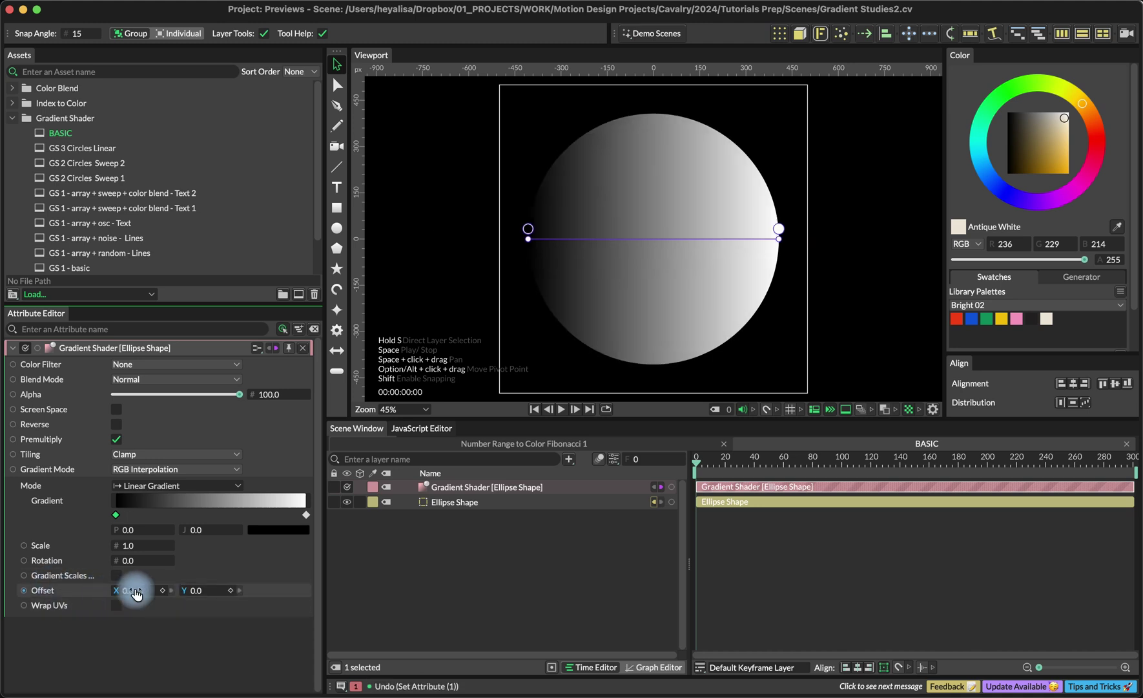
scroll(133, 233, "down", 3)
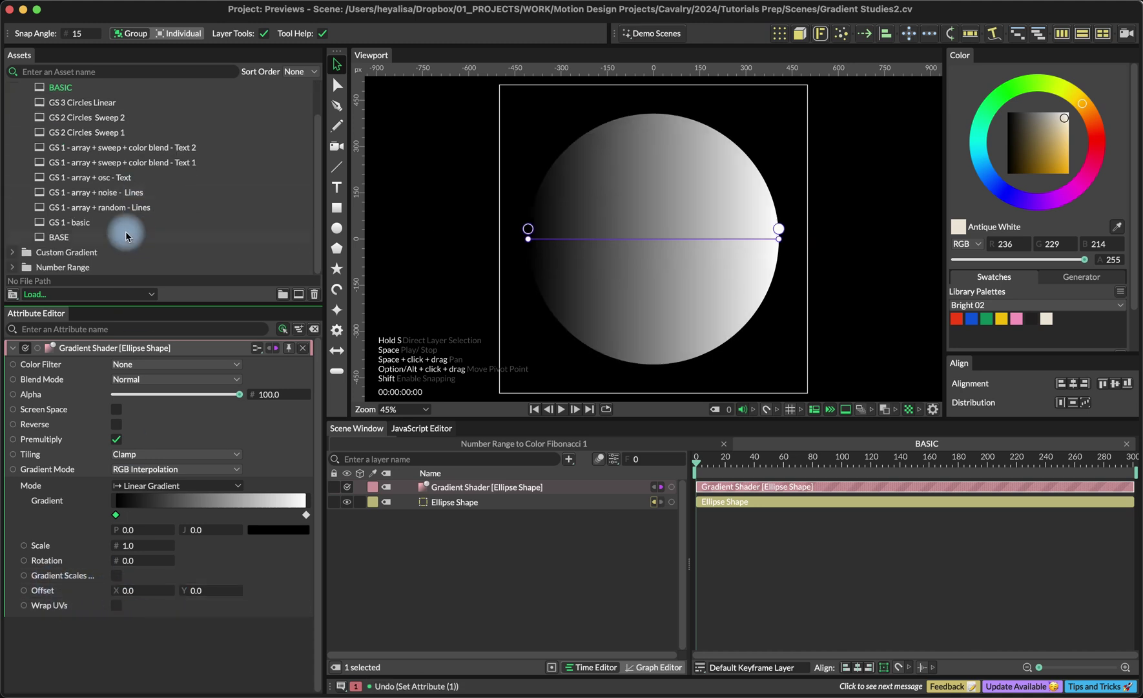
Open and play GS 1 - basic, inspect its Duplicator, Oscillator and Gradient Shader, then scrub to frame 43.
double_click(92, 222)
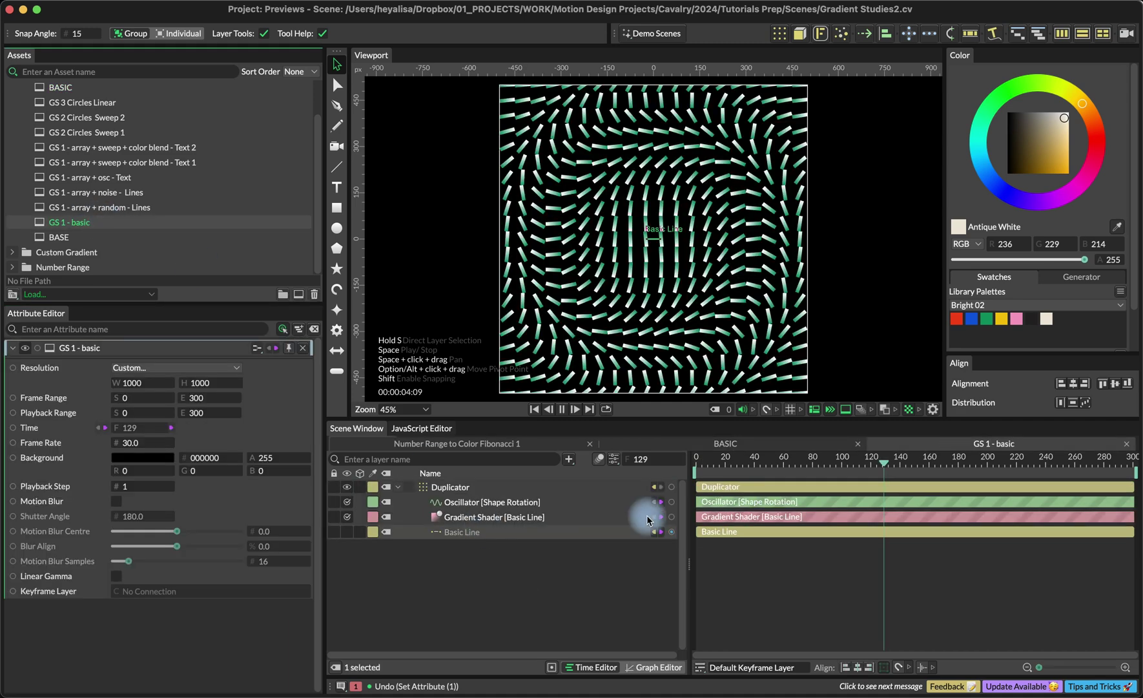
key("space")
key("space")
left_click(473, 531)
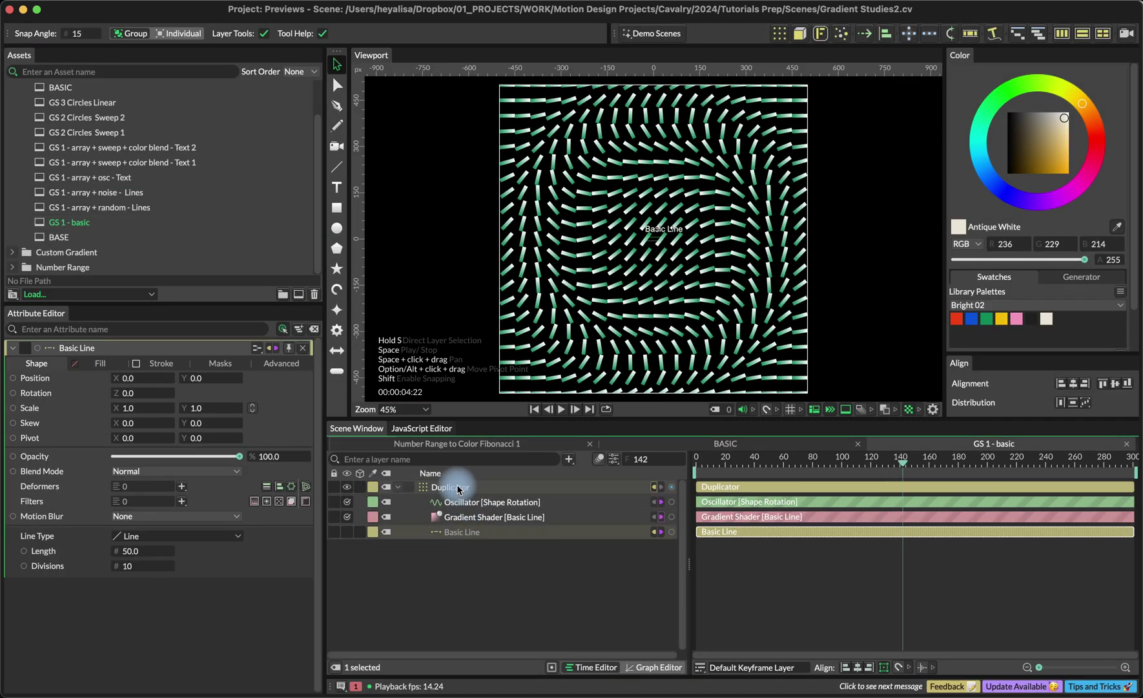
left_click(457, 489)
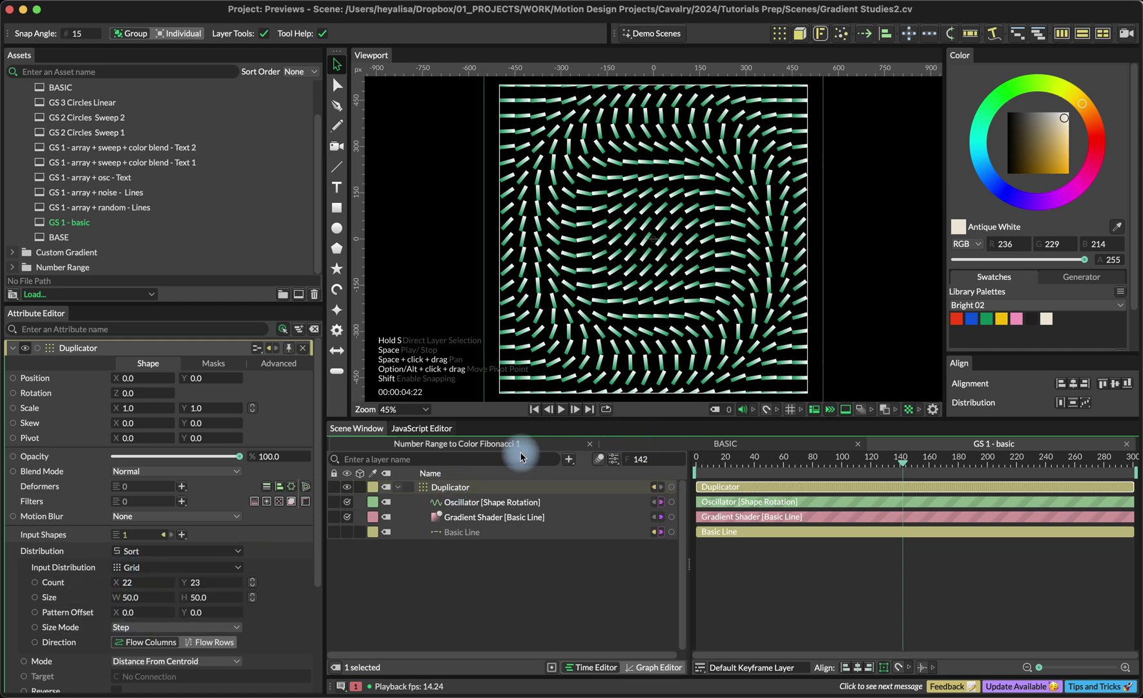
left_click(477, 503)
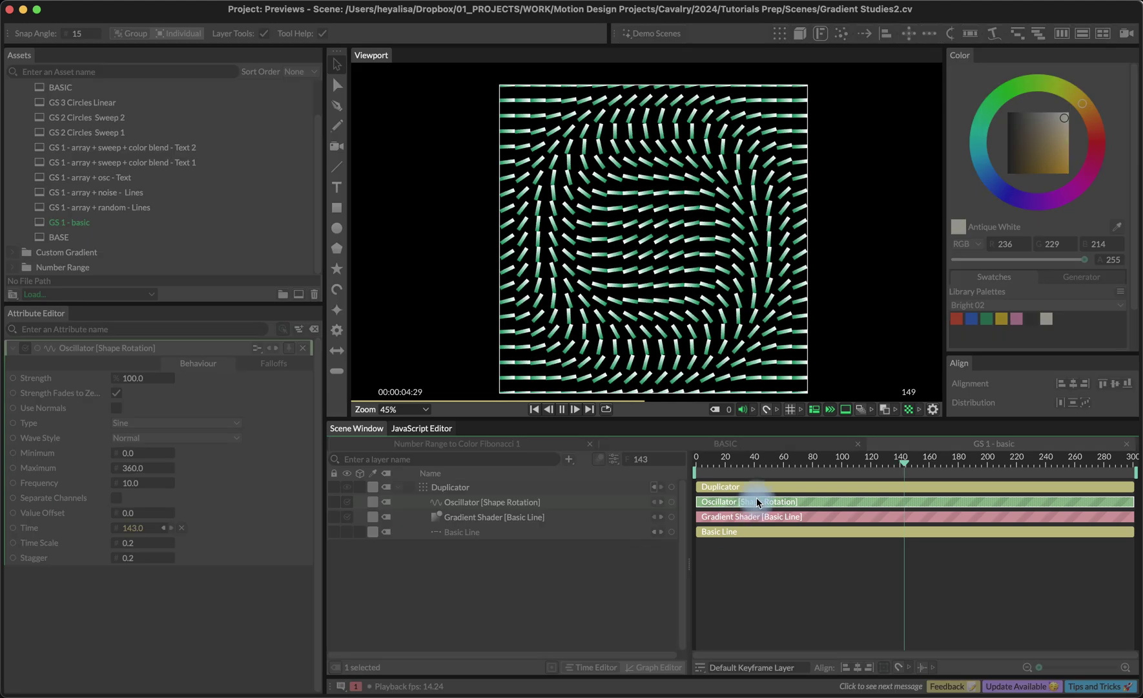
key("space")
left_click(482, 516)
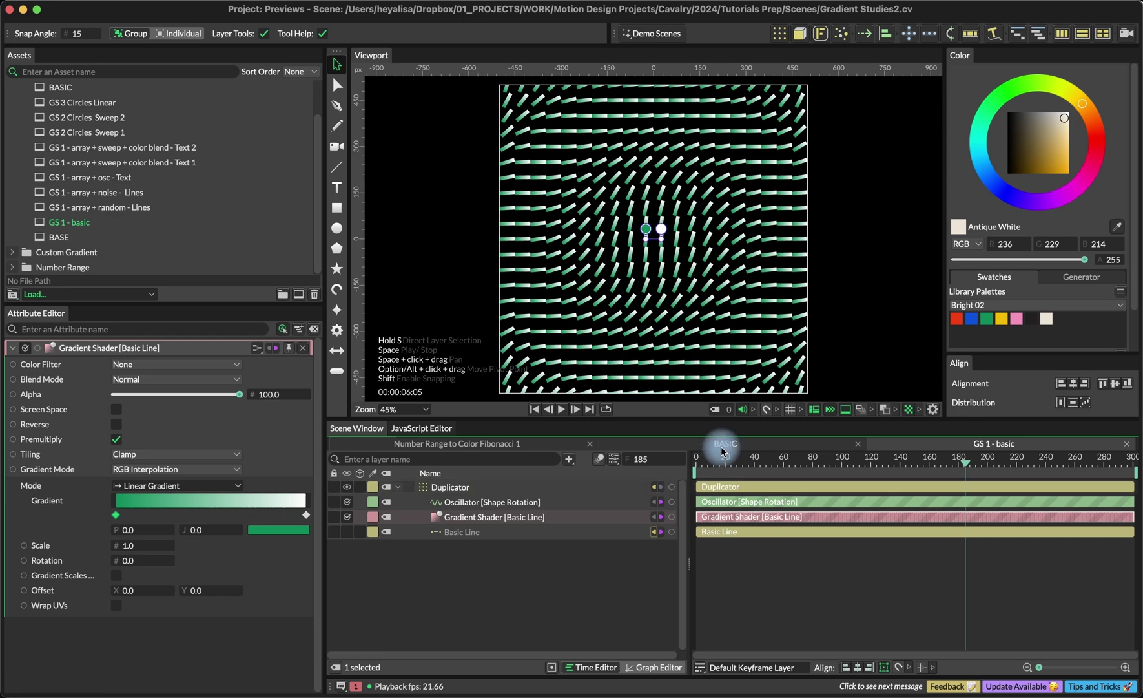
left_click_drag(721, 456, 825, 455)
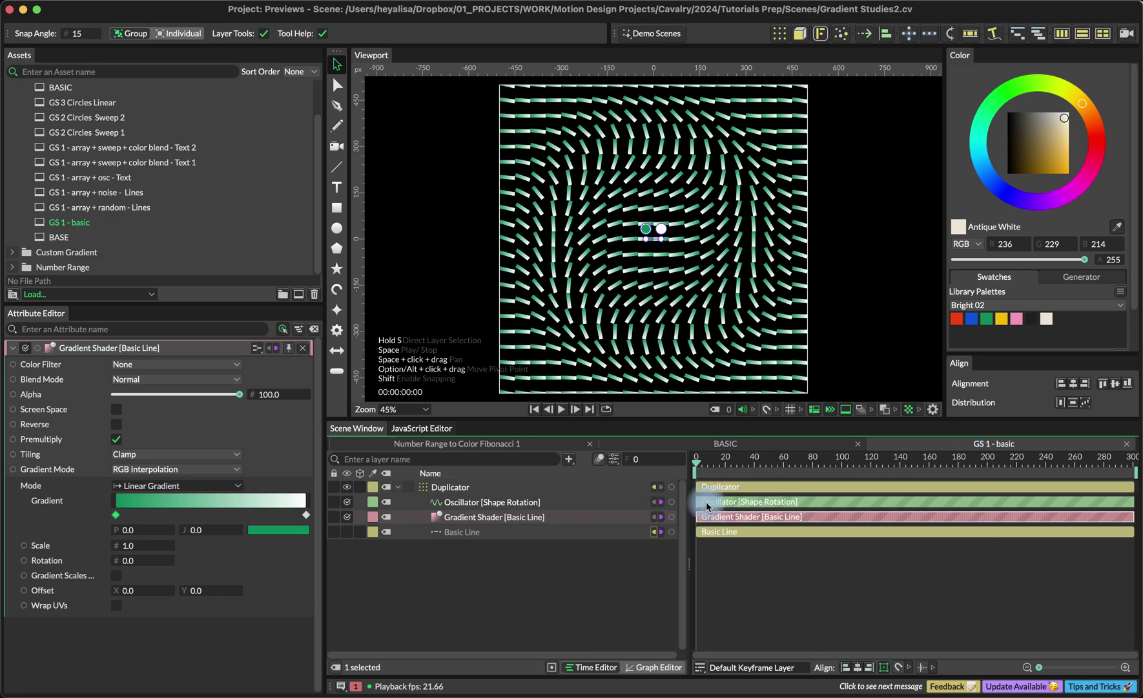
left_click(758, 459)
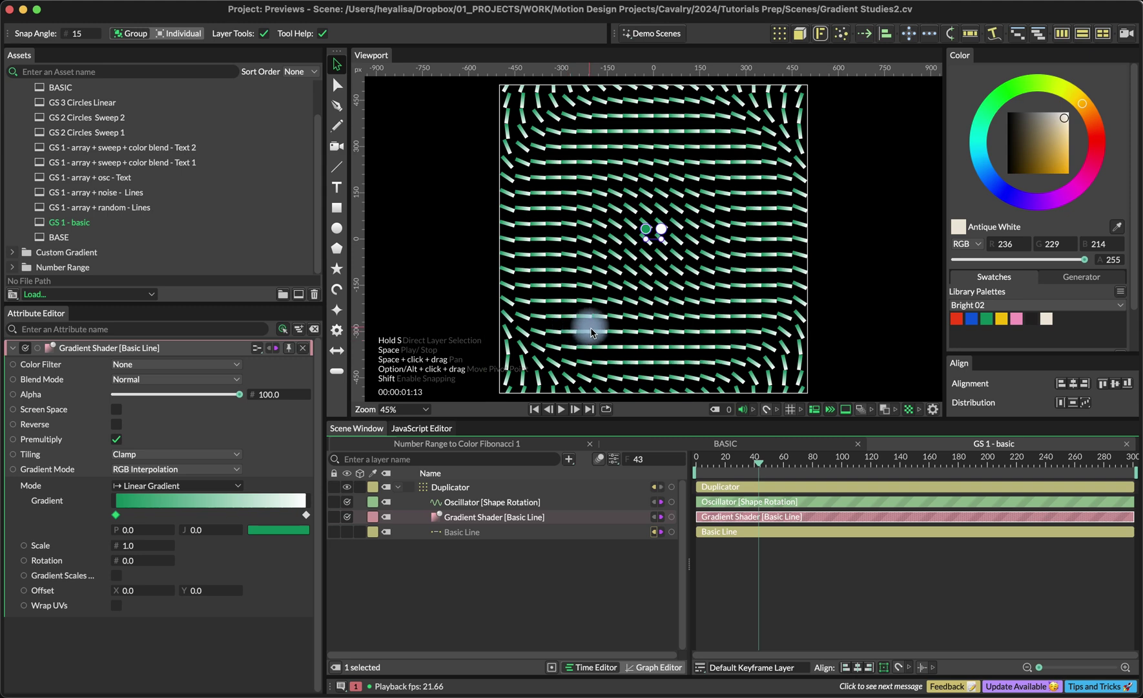
Open GS 1 - array + random - Lines and check the Basic Line stroke's shaders.
double_click(128, 212)
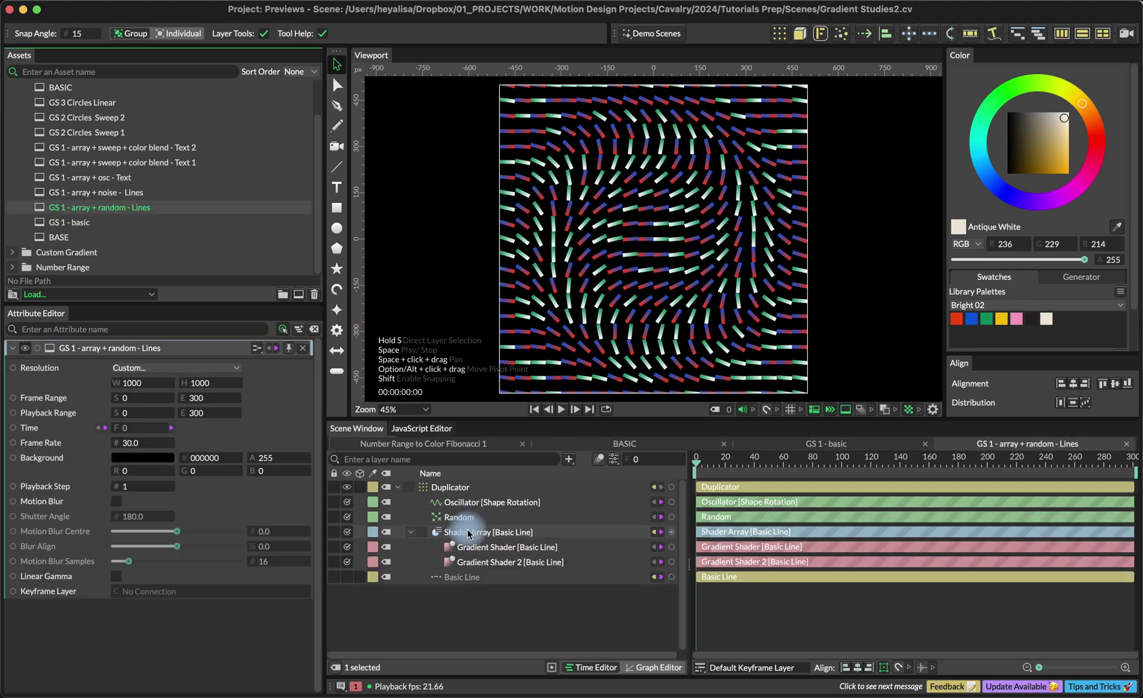
left_click(476, 489)
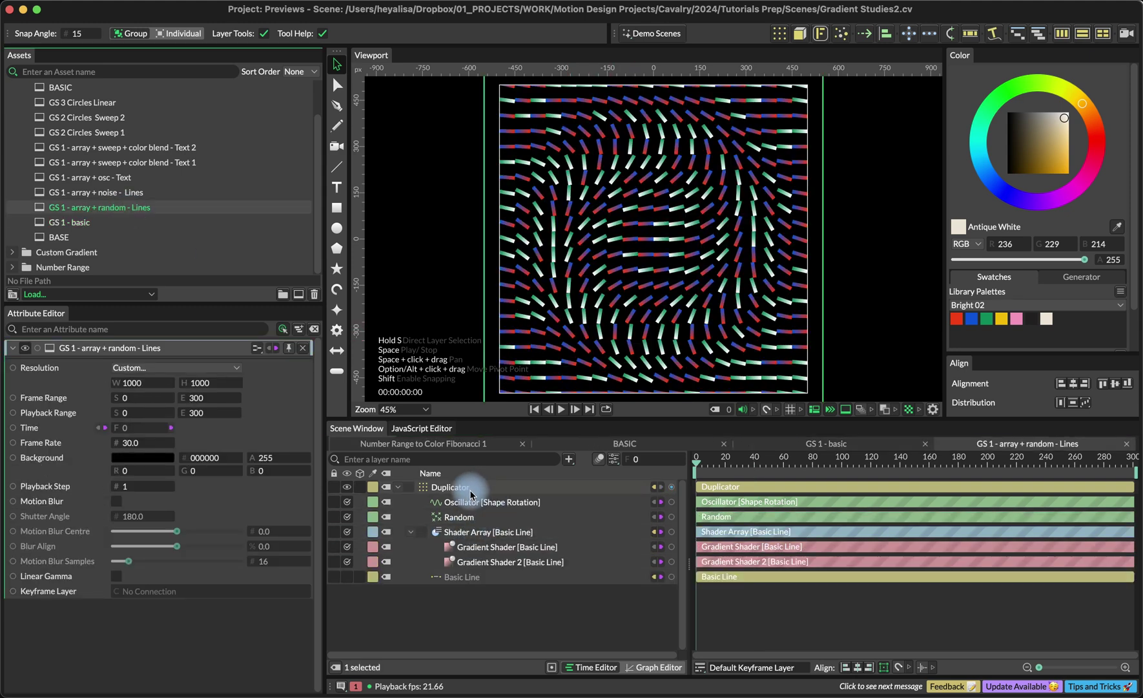
left_click(472, 575)
left_click(155, 365)
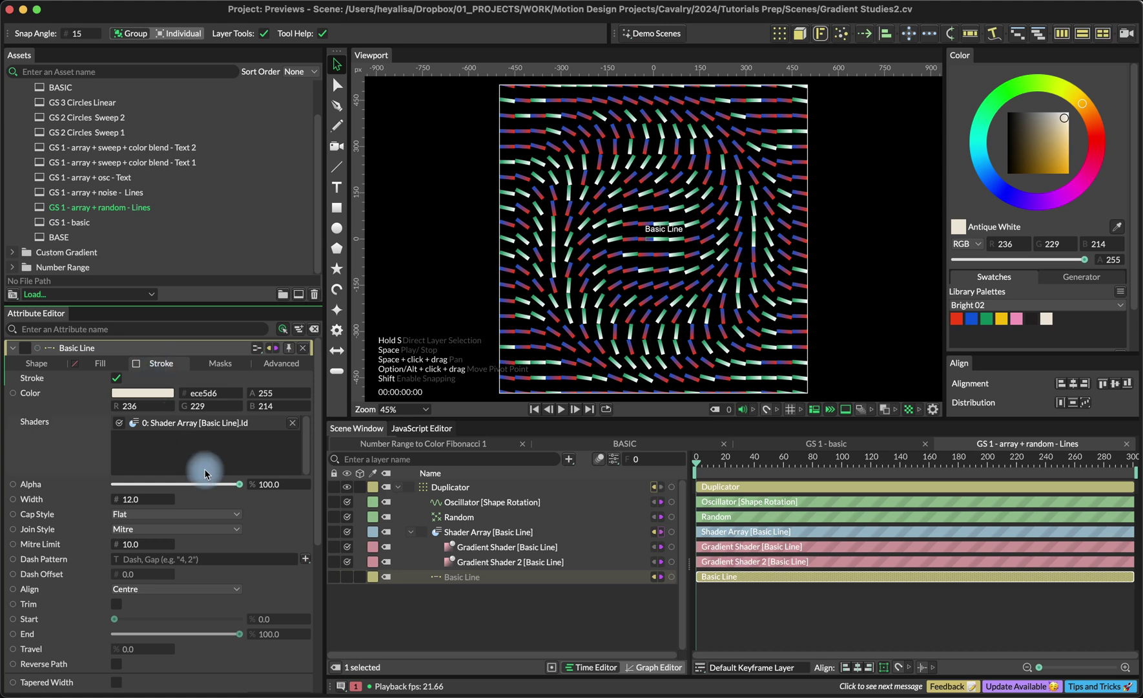
right_click(144, 455)
mouse_move(274, 525)
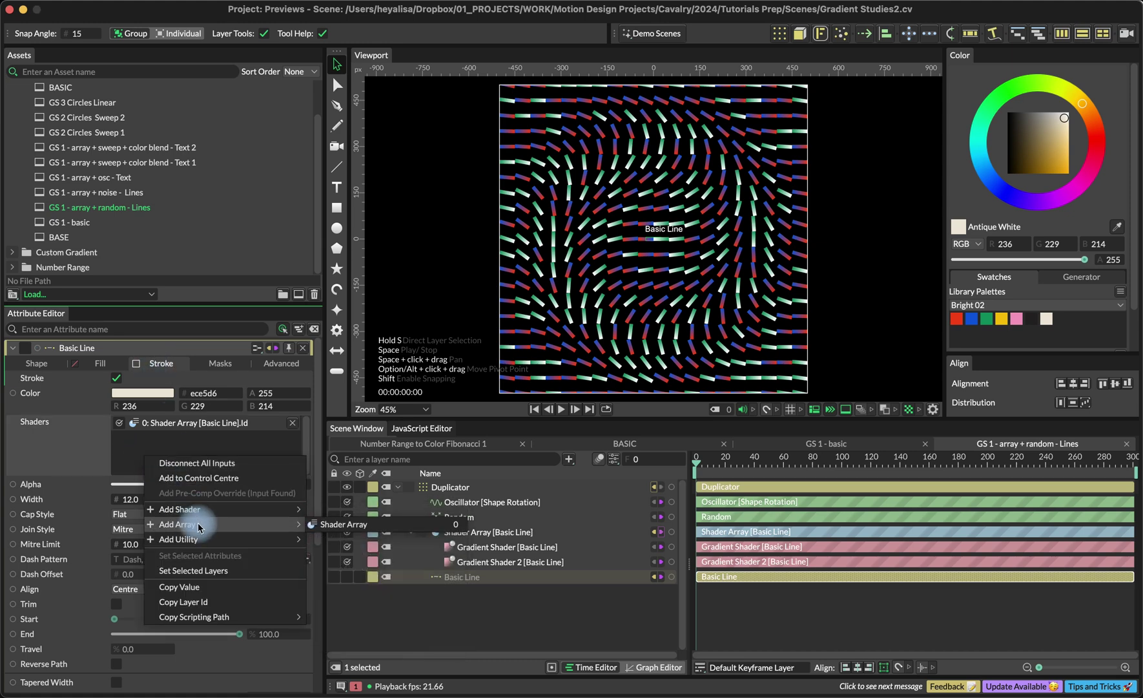
left_click(478, 610)
Inspect the Shader Array, test a slot swap with undo, and toggle Auto Index on then off.
left_click(486, 532)
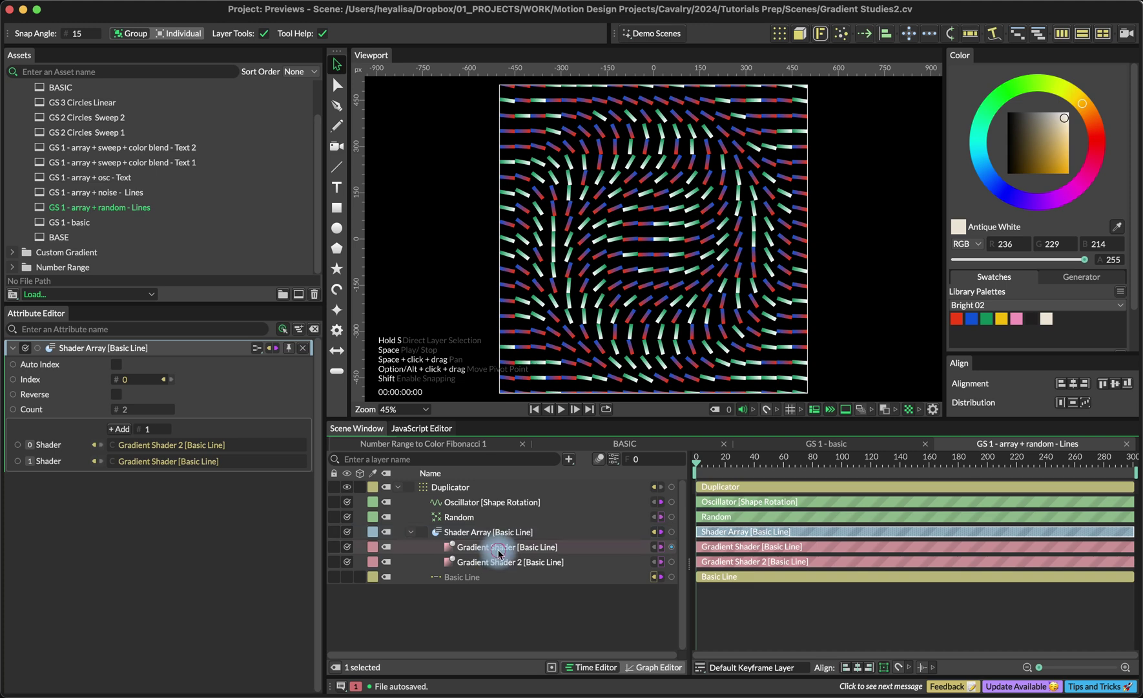
left_click_drag(244, 469, 222, 450)
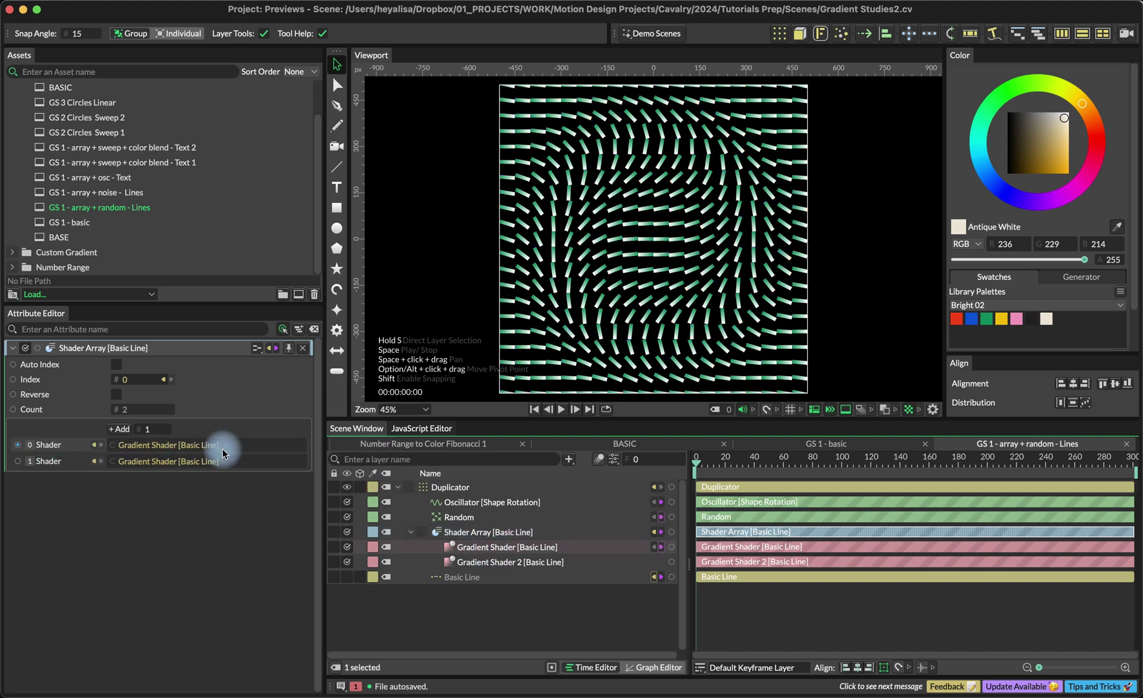
key("super+z")
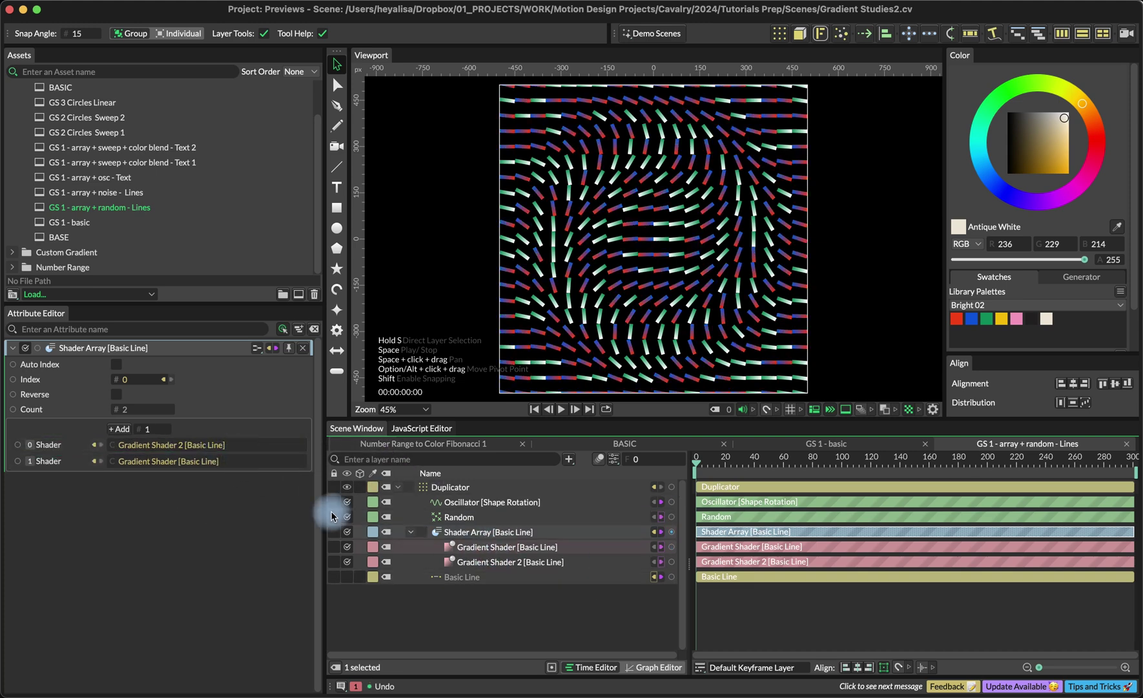
left_click(118, 365)
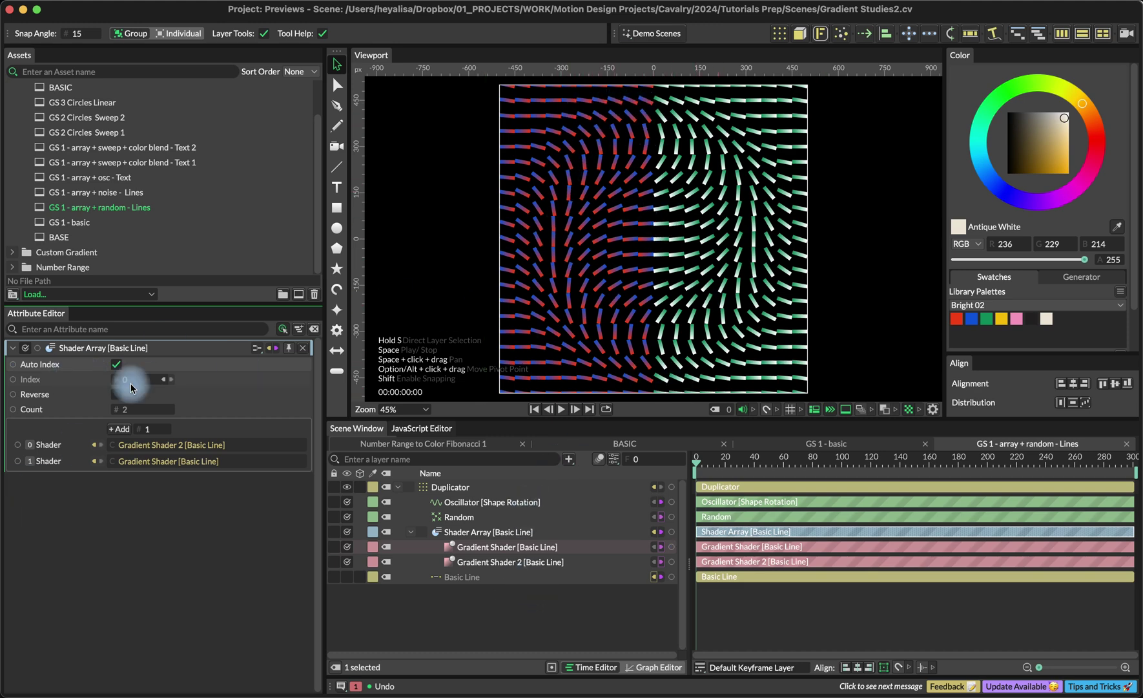
left_click(118, 368)
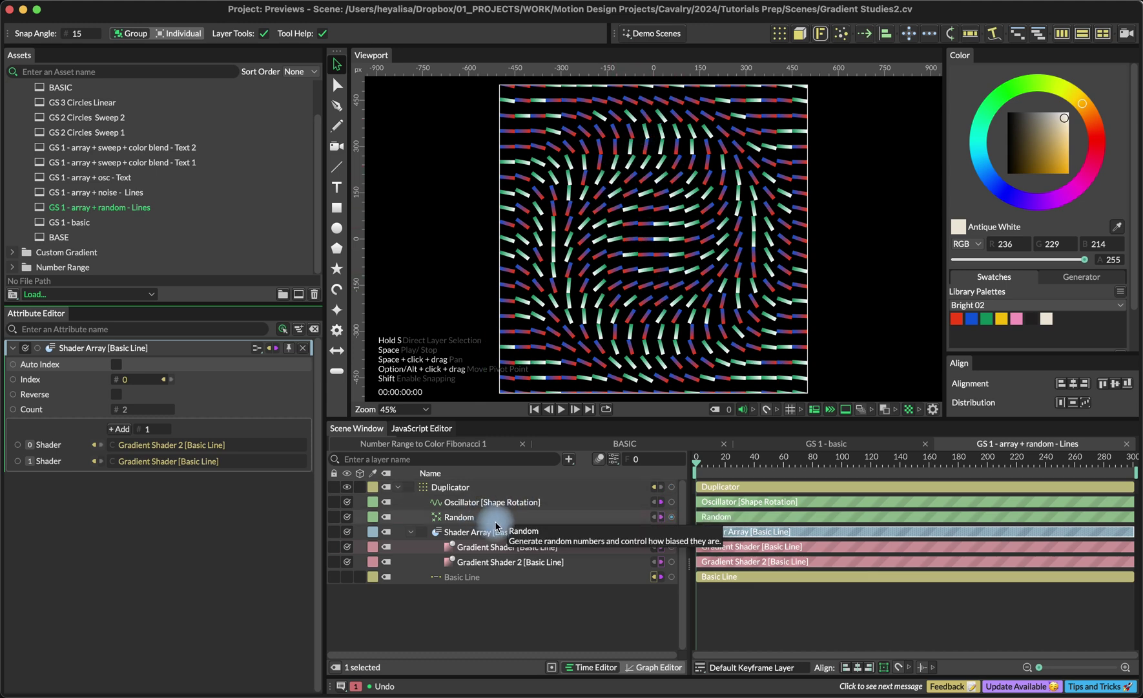
Connect the Random layer to the Shader Array's Index, test its Minimum, and play the animation.
left_click(460, 516)
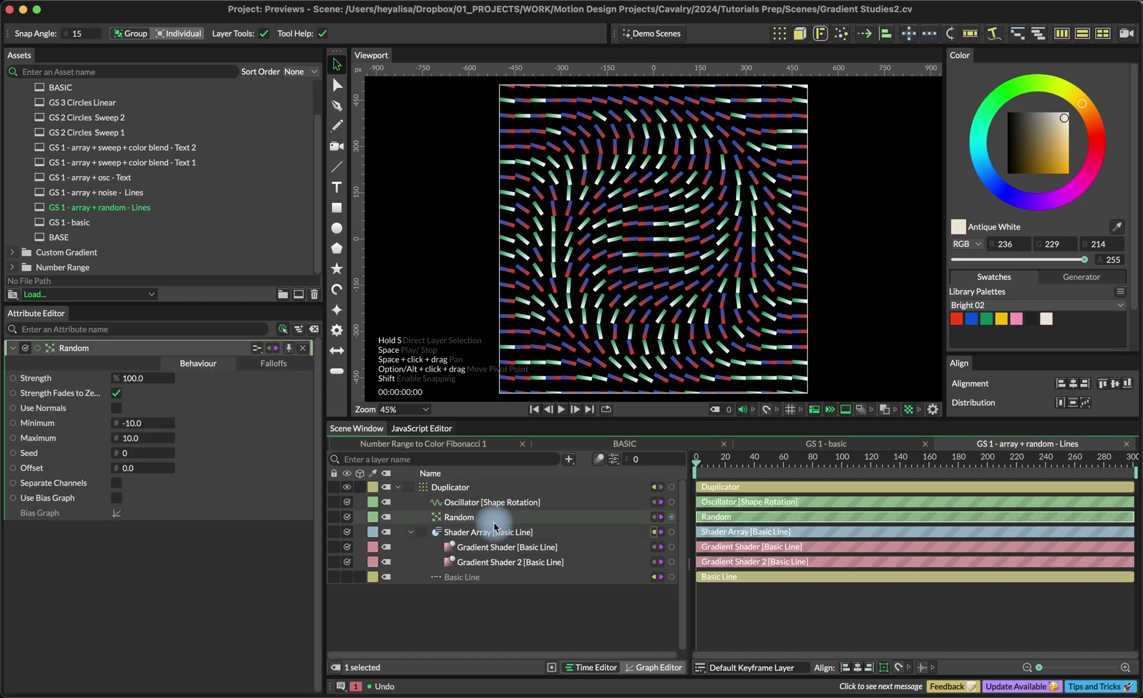
left_click_drag(662, 519, 492, 536)
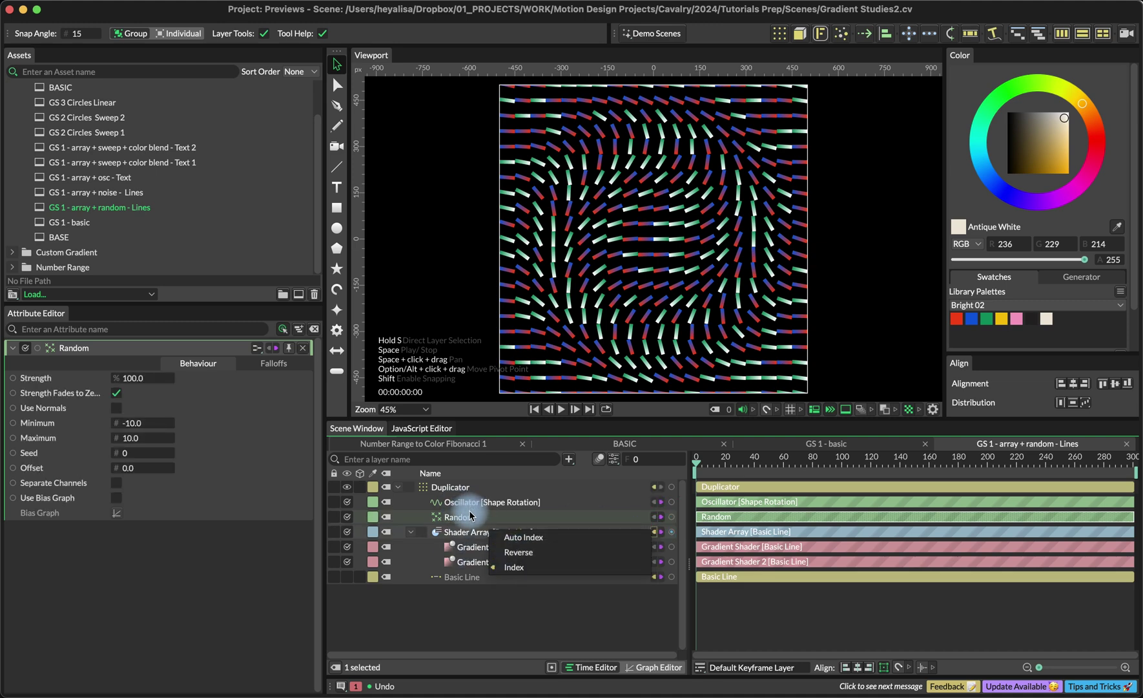
left_click(400, 530)
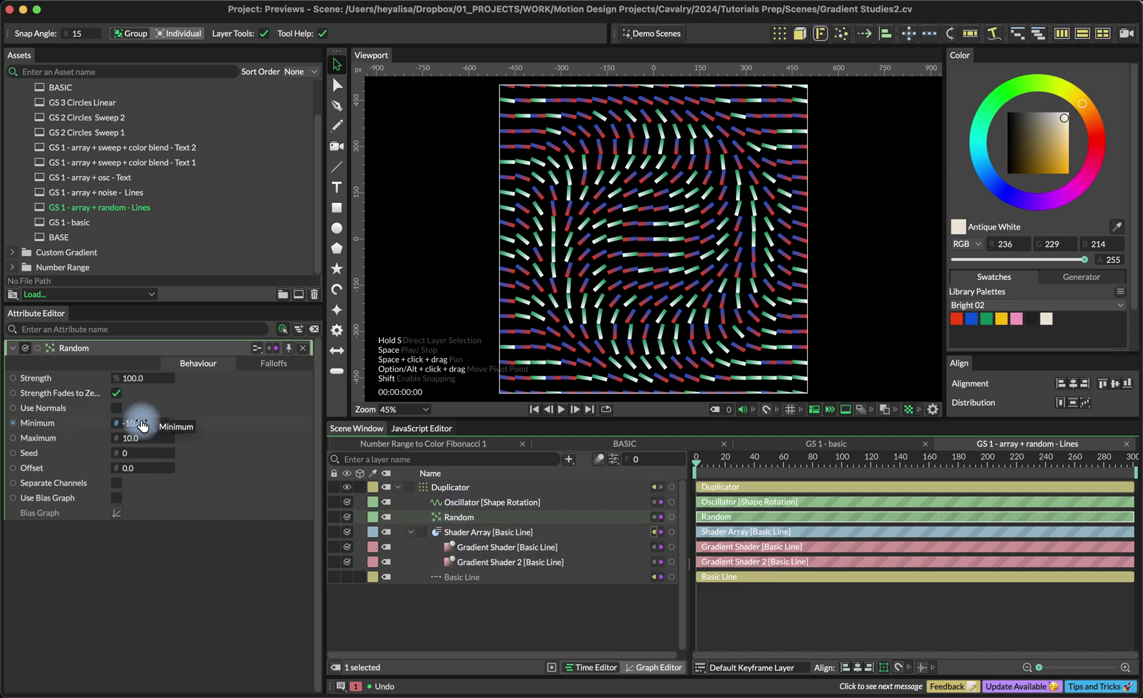
left_click_drag(140, 422, 142, 425)
key("space")
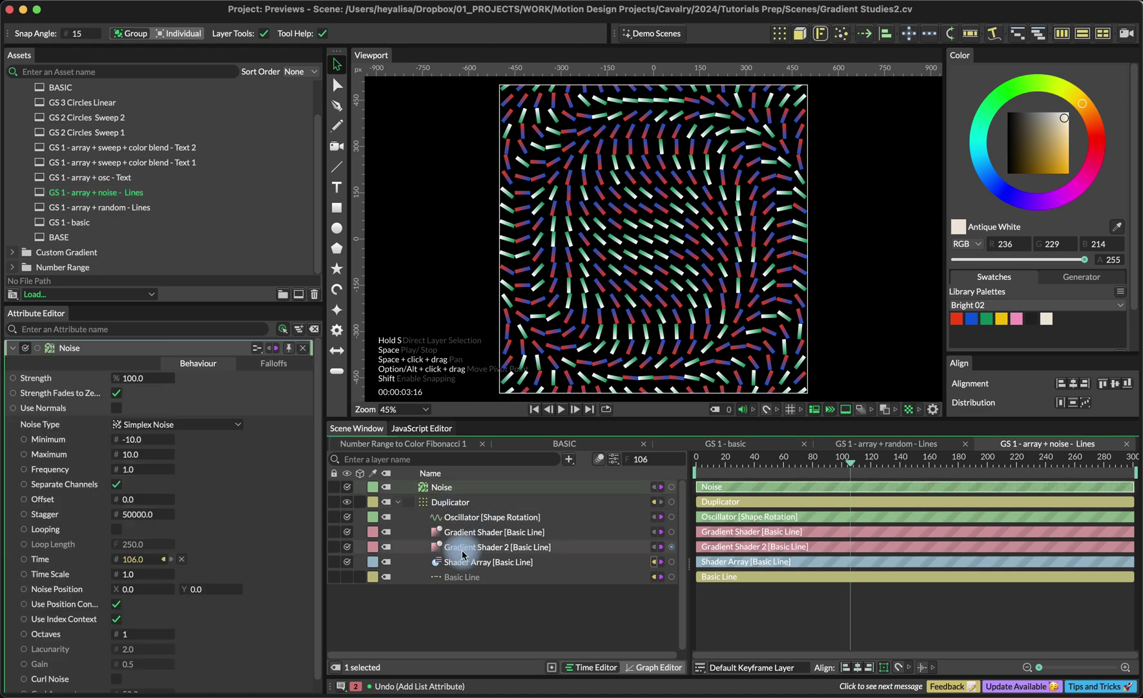
Check Basic Line's Shader Array holding both gradient shaders, then play the noise-rotated lines to frame 225.
left_click(472, 563)
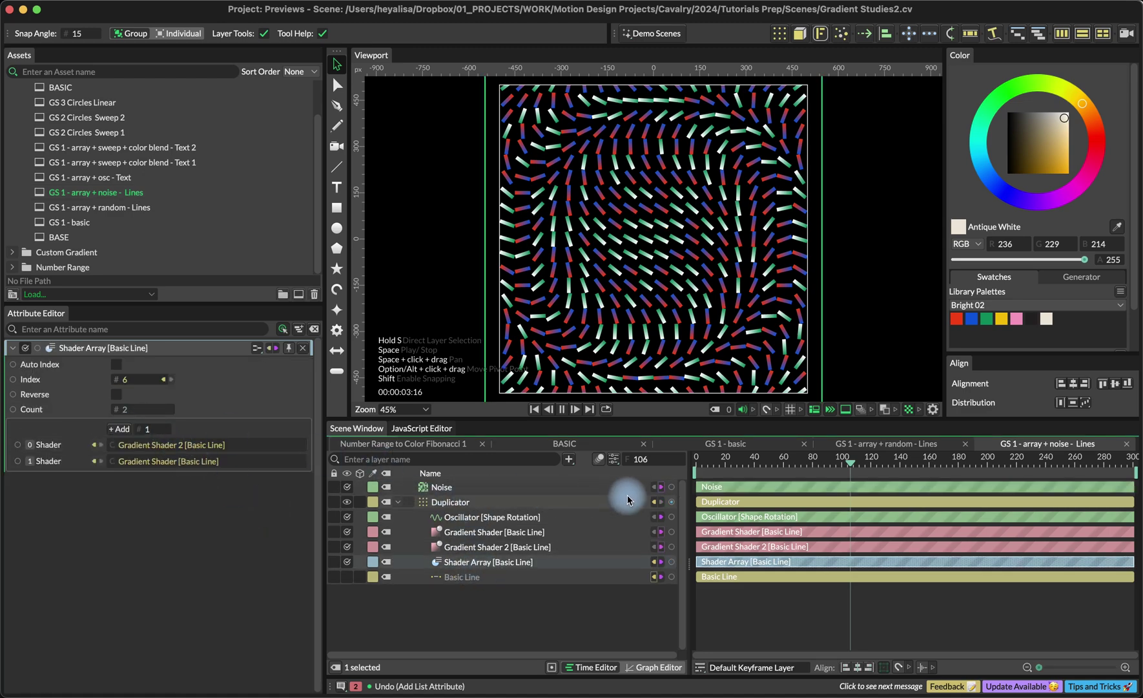
key("space")
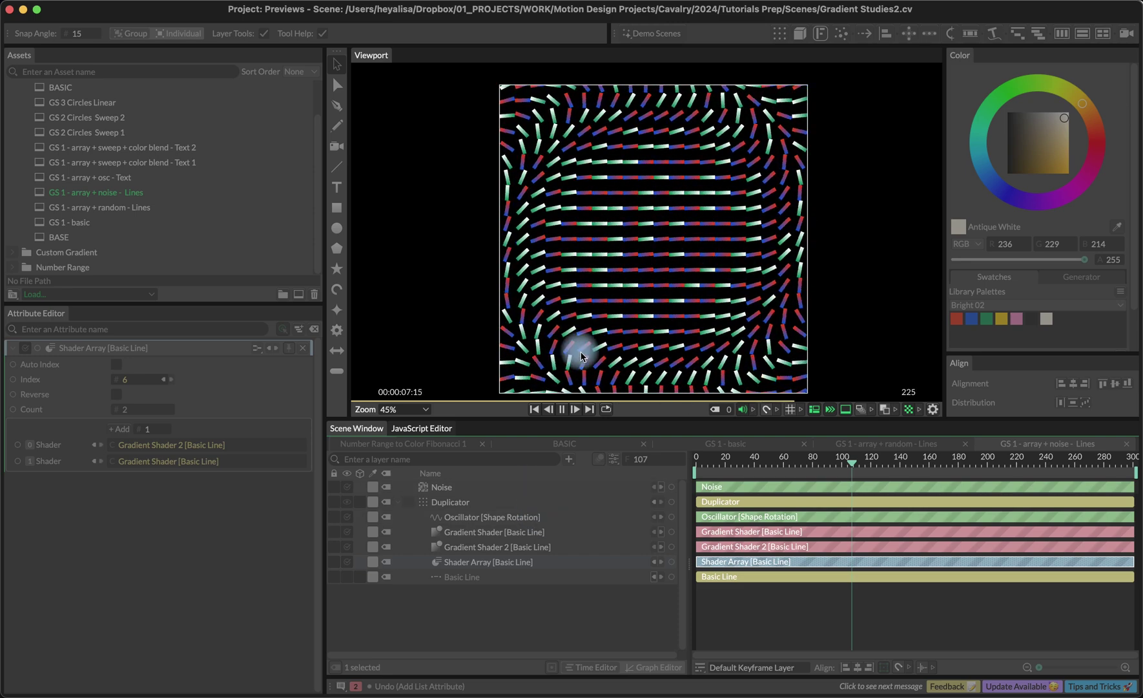
Open the Text 1 scene and inspect its Gradient Shader's colour stops and Rotation driver at frame 36.
double_click(140, 177)
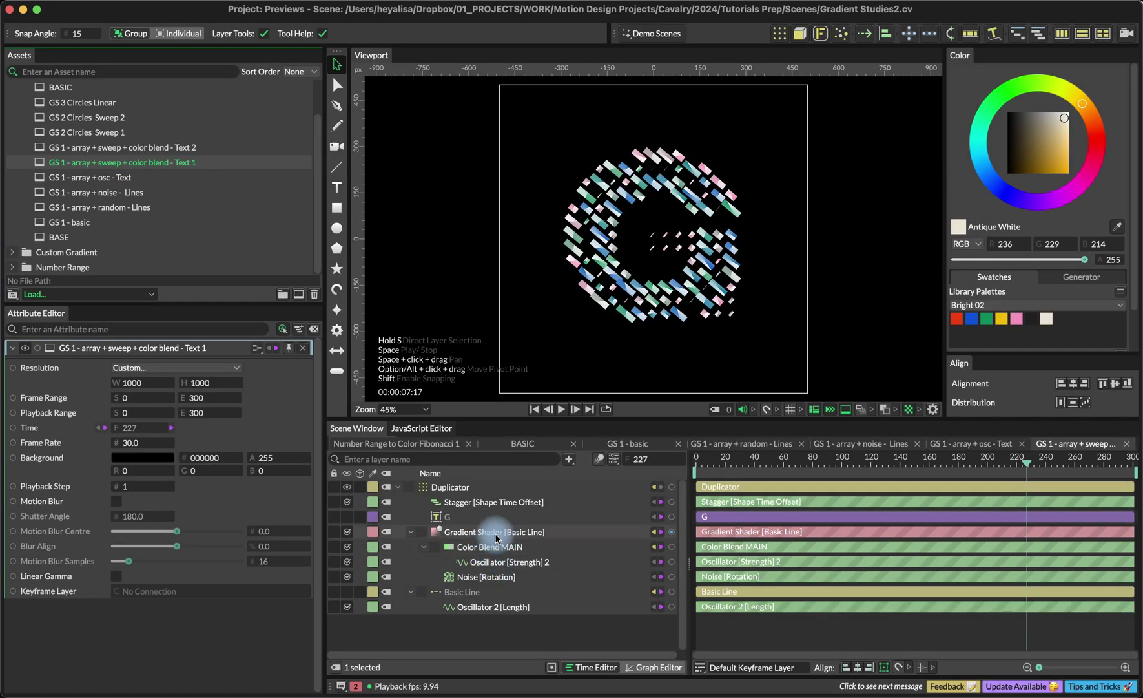
left_click(506, 538)
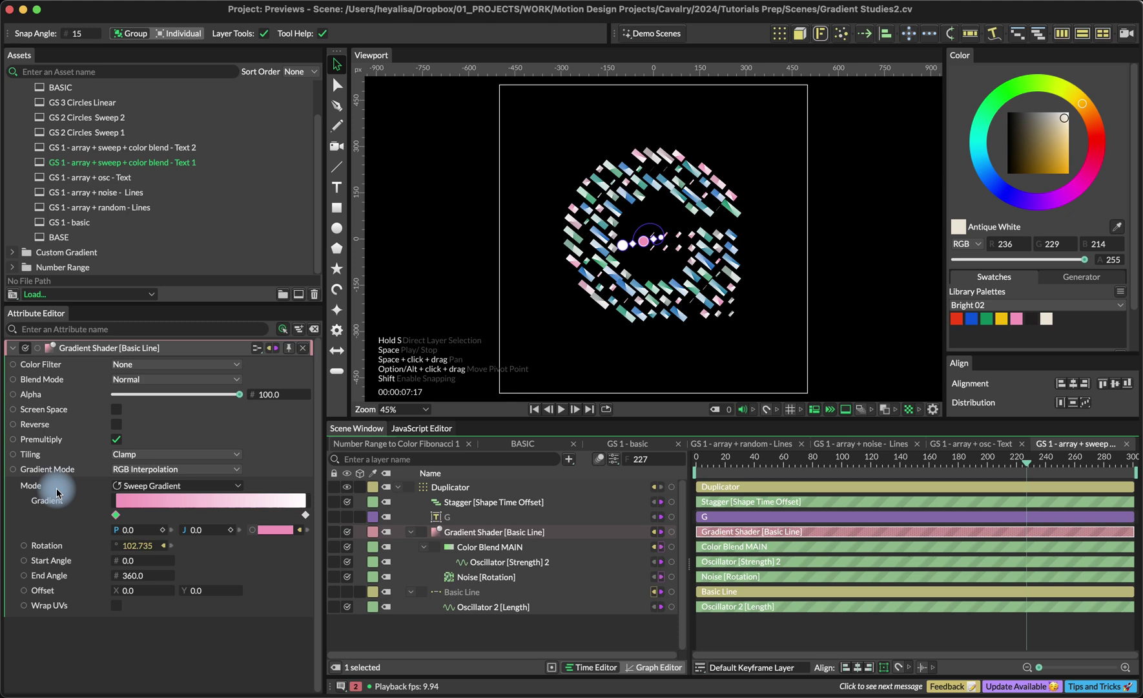
left_click(167, 502)
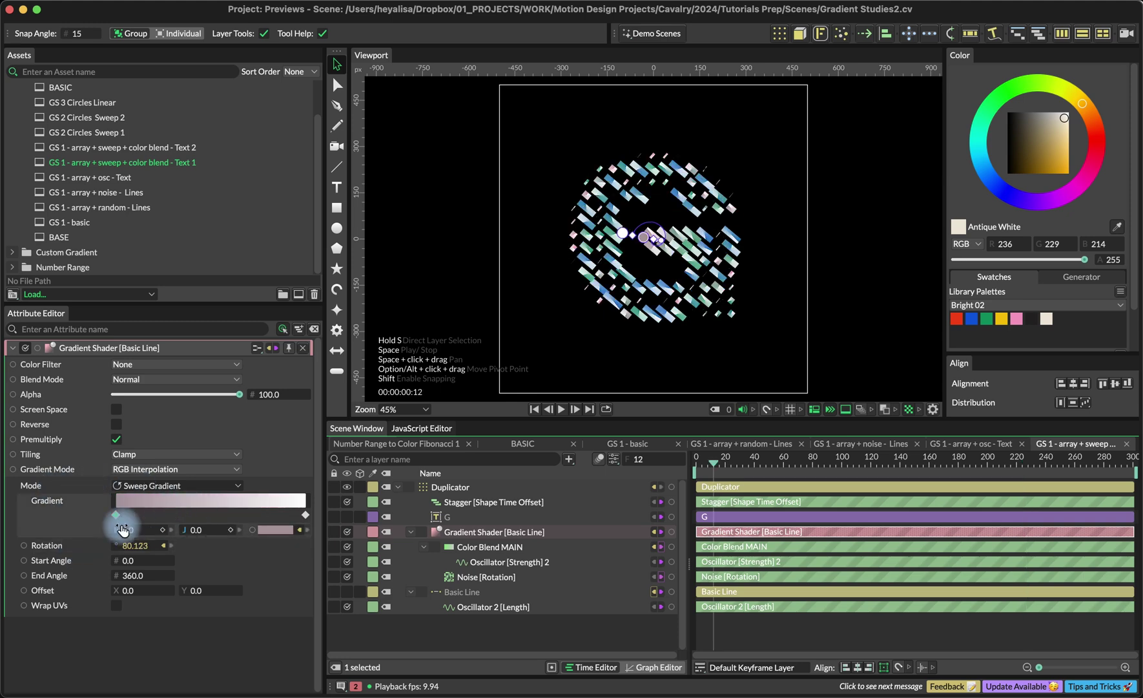
left_click(163, 545)
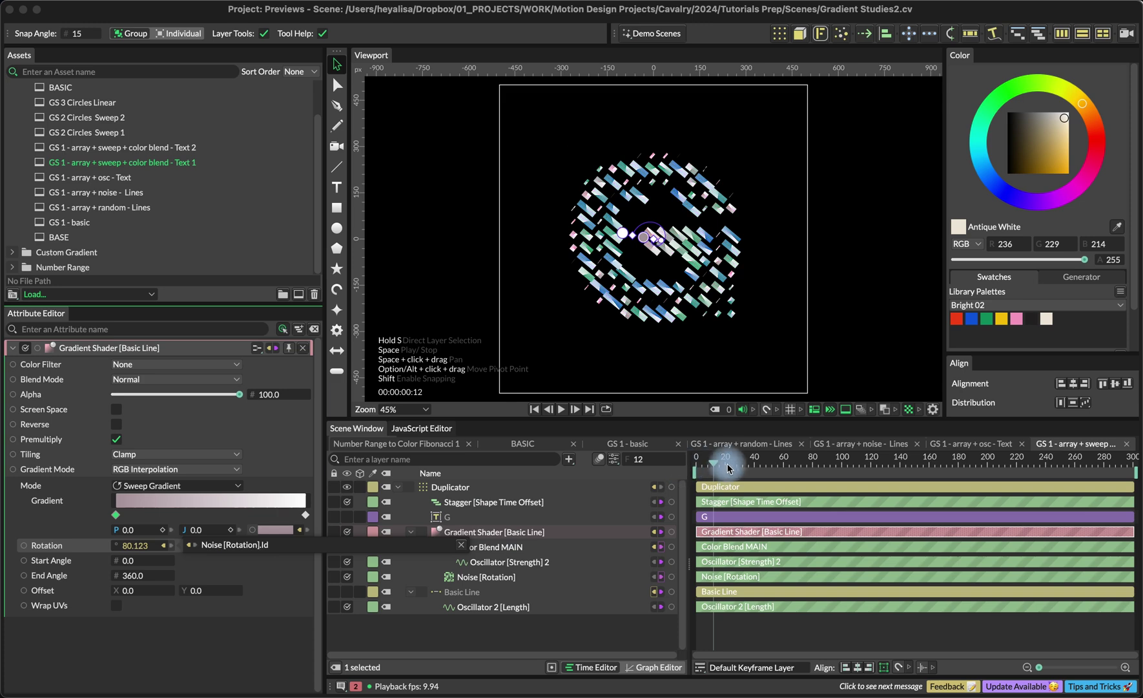
left_click_drag(736, 460, 748, 460)
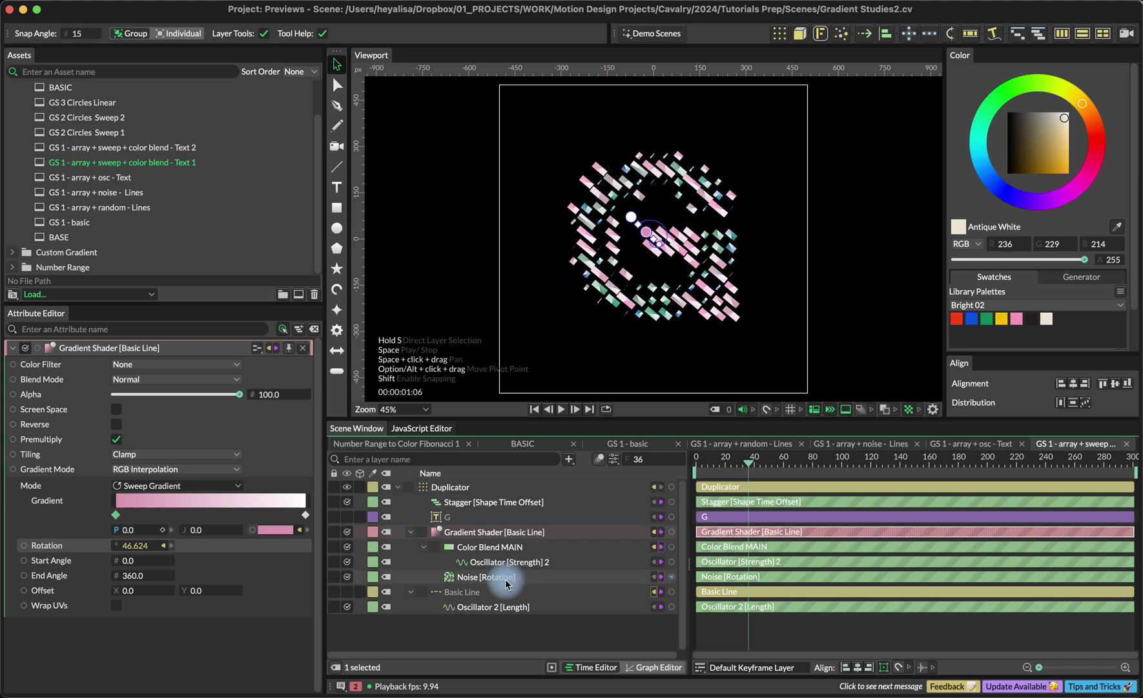
Review the Stagger [Shape Time Offset], Duplicator and Oscillator 2 [Length] settings, then play and stop the animation.
left_click(455, 502)
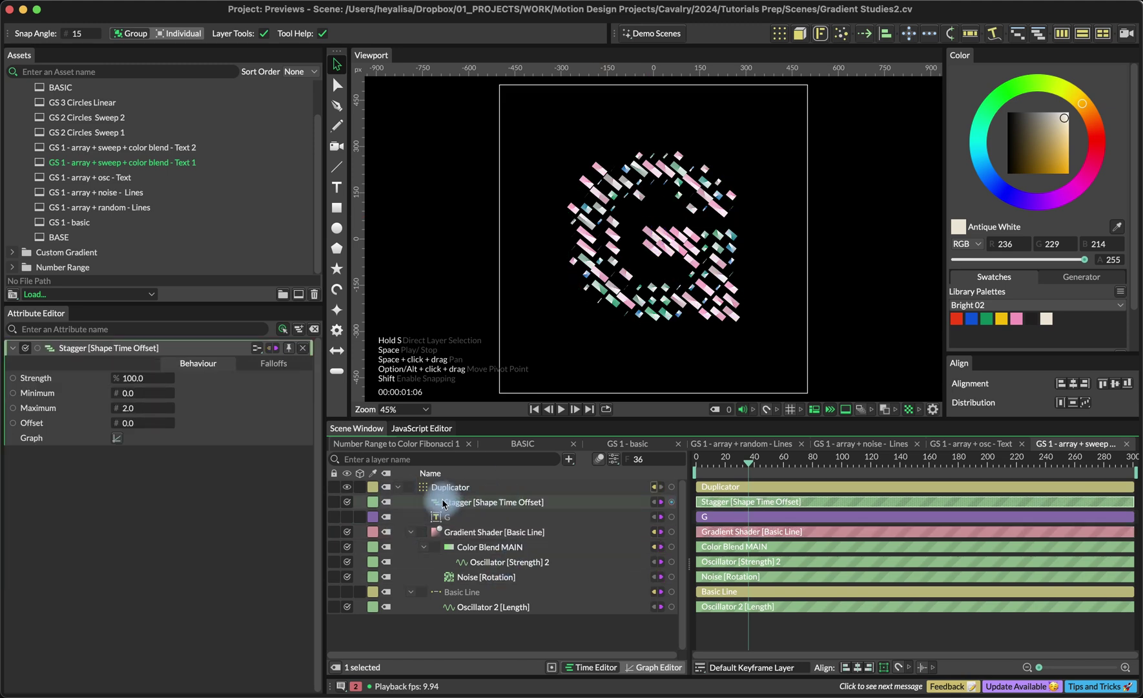
left_click(497, 492)
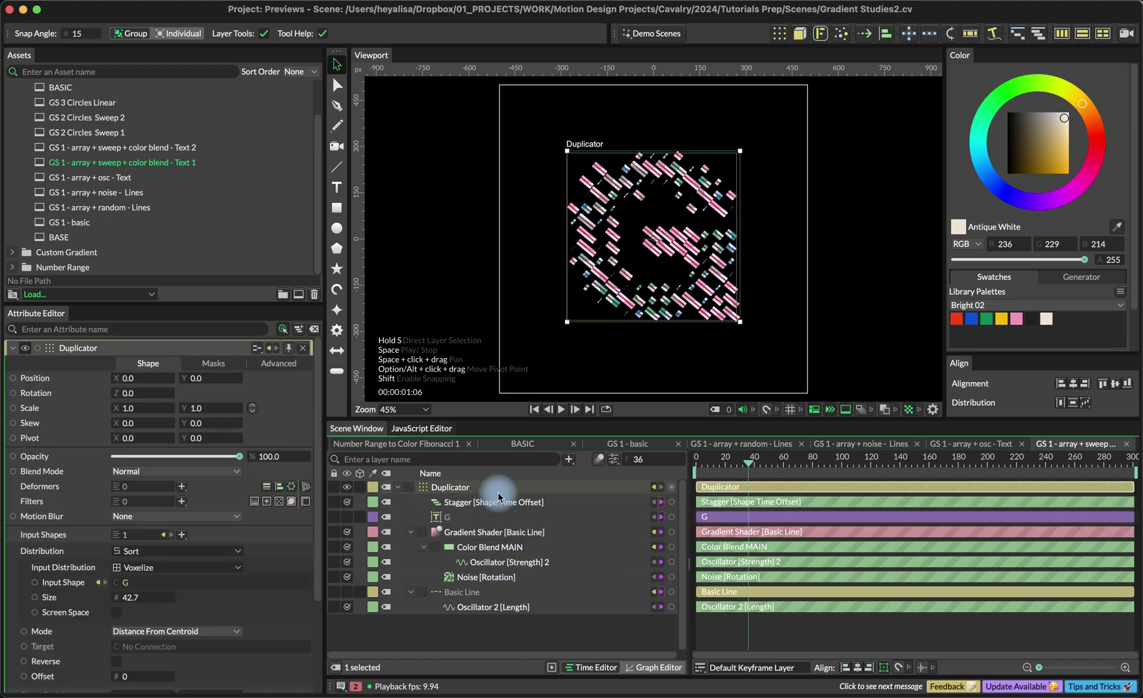
scroll(247, 676, "down", 3)
left_click(536, 502)
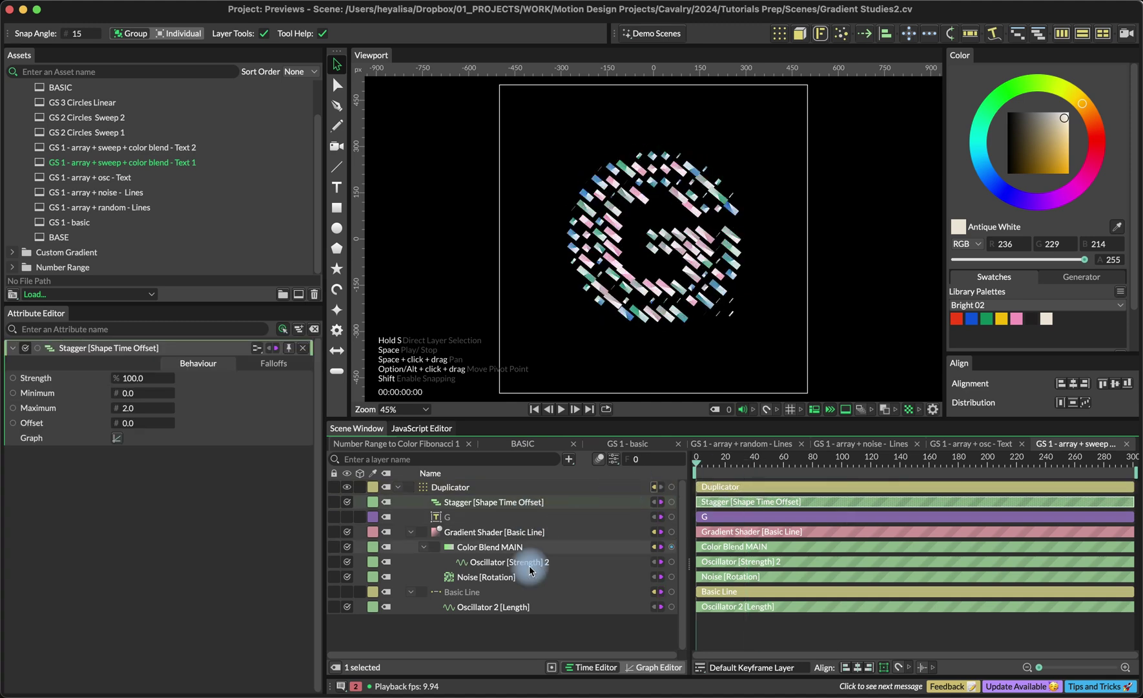
left_click(507, 606)
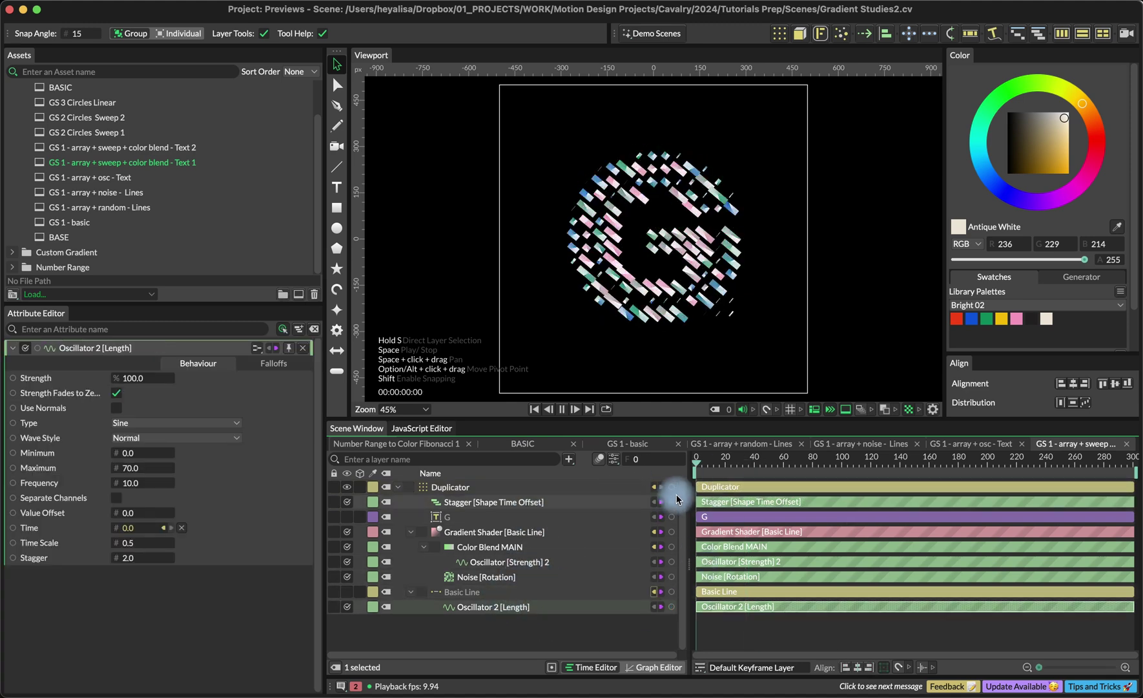
key("space")
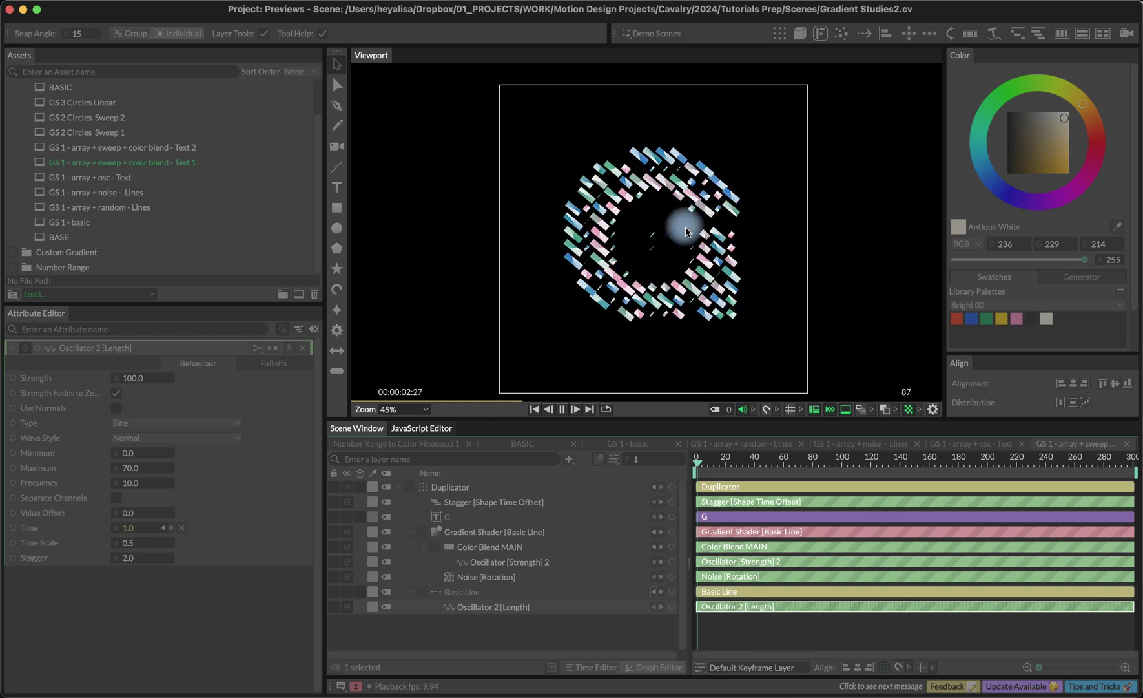
key("space")
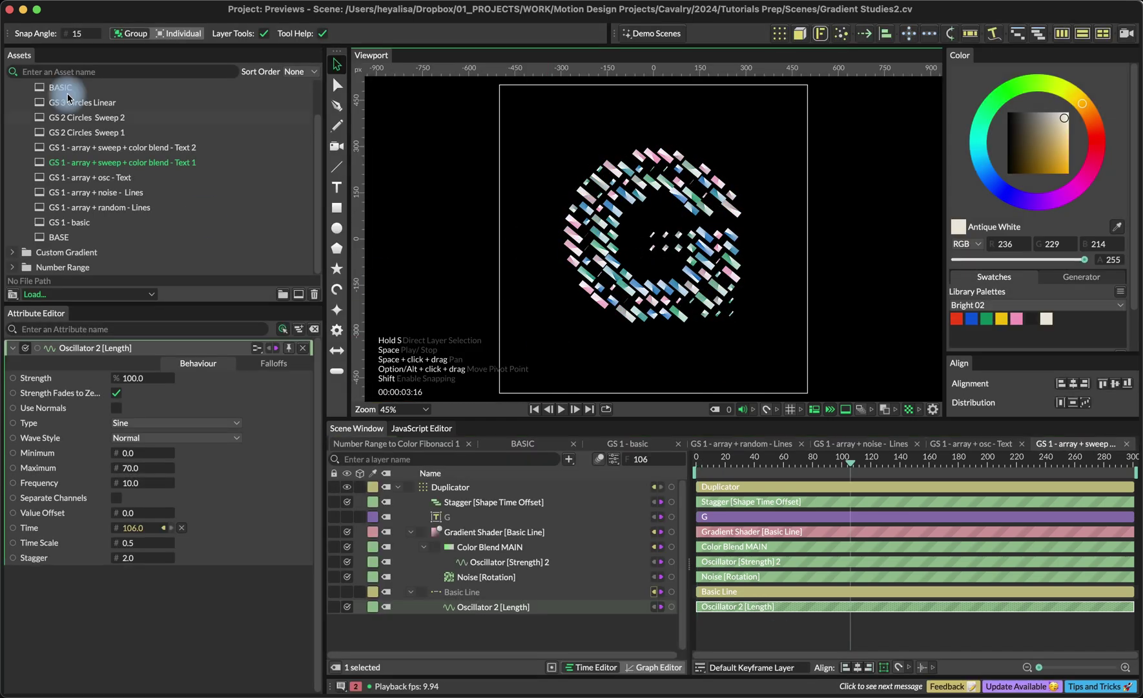
Open the GS 1 - array + sweep + color blend - Text 2 scene and play it briefly.
double_click(134, 148)
key("space")
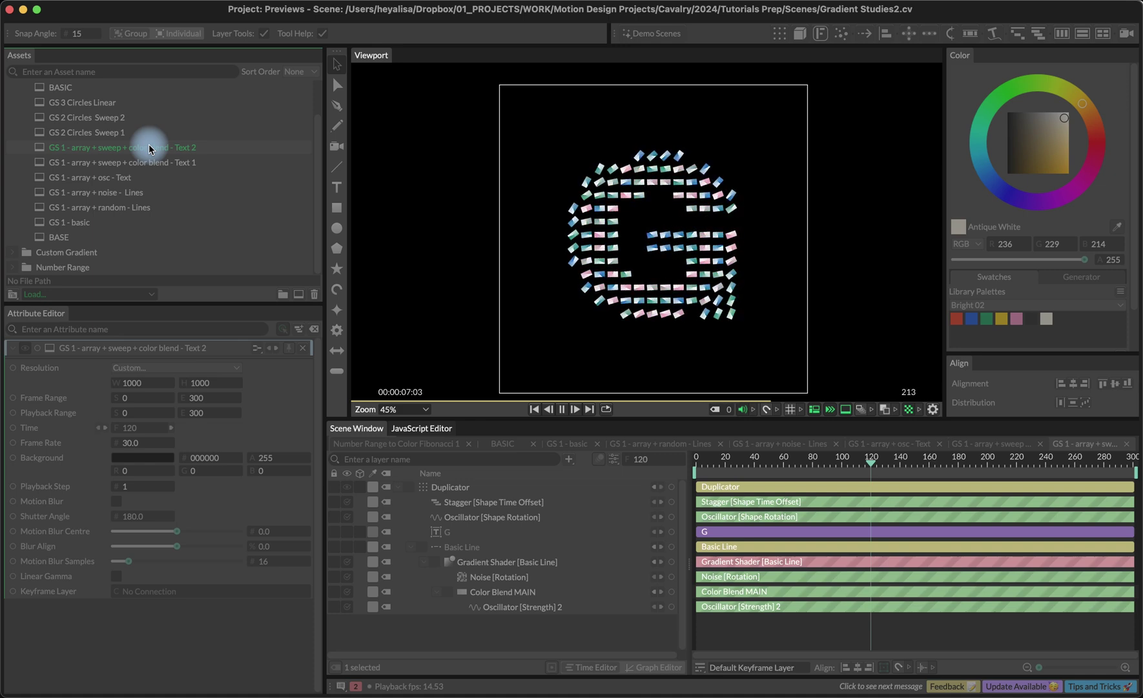
left_click(538, 602)
Connect Color Blend MAIN to the lines' Gradient Shader and rewind to frame 0.
left_click(543, 590)
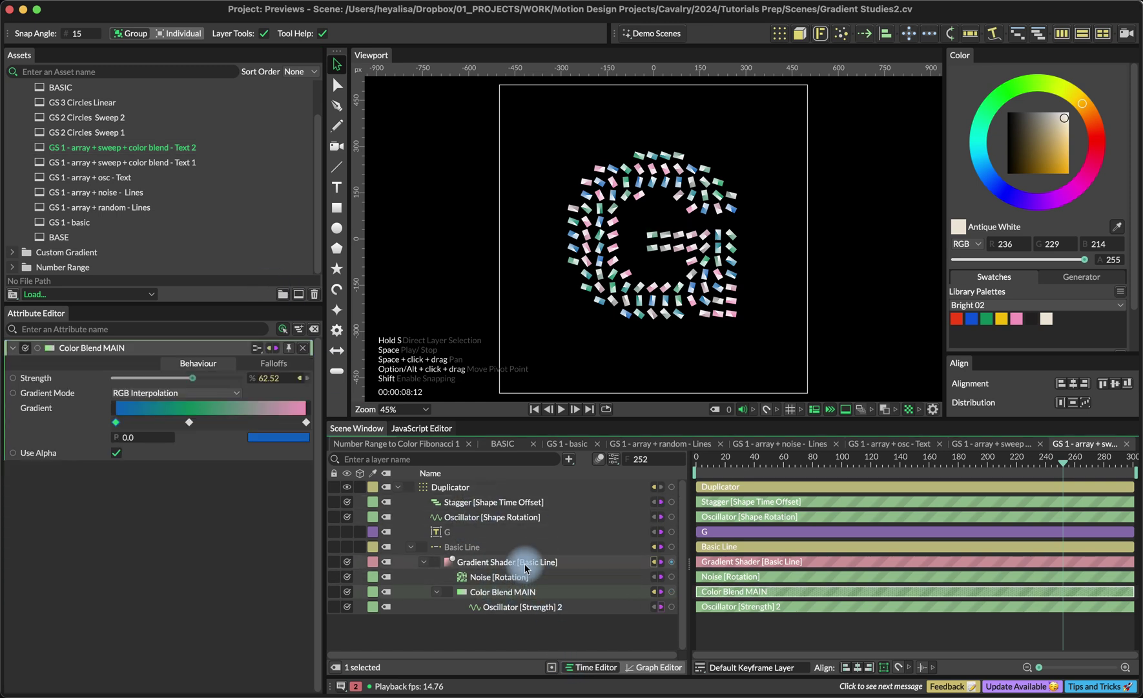
left_click(525, 568)
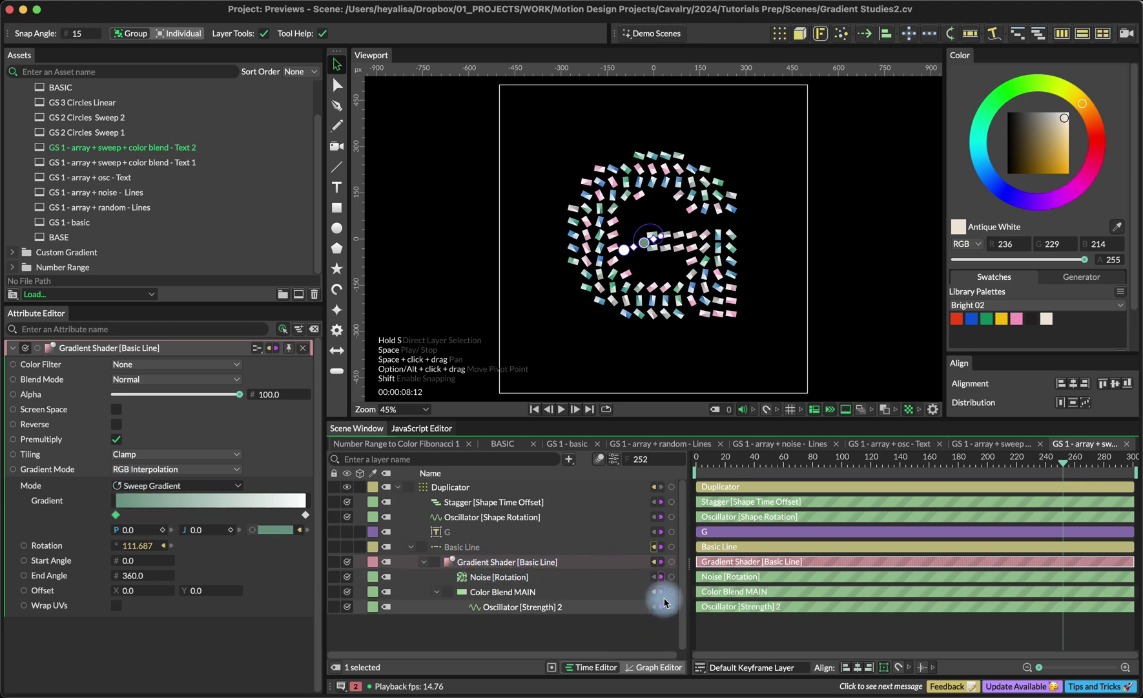
left_click_drag(671, 591, 523, 564)
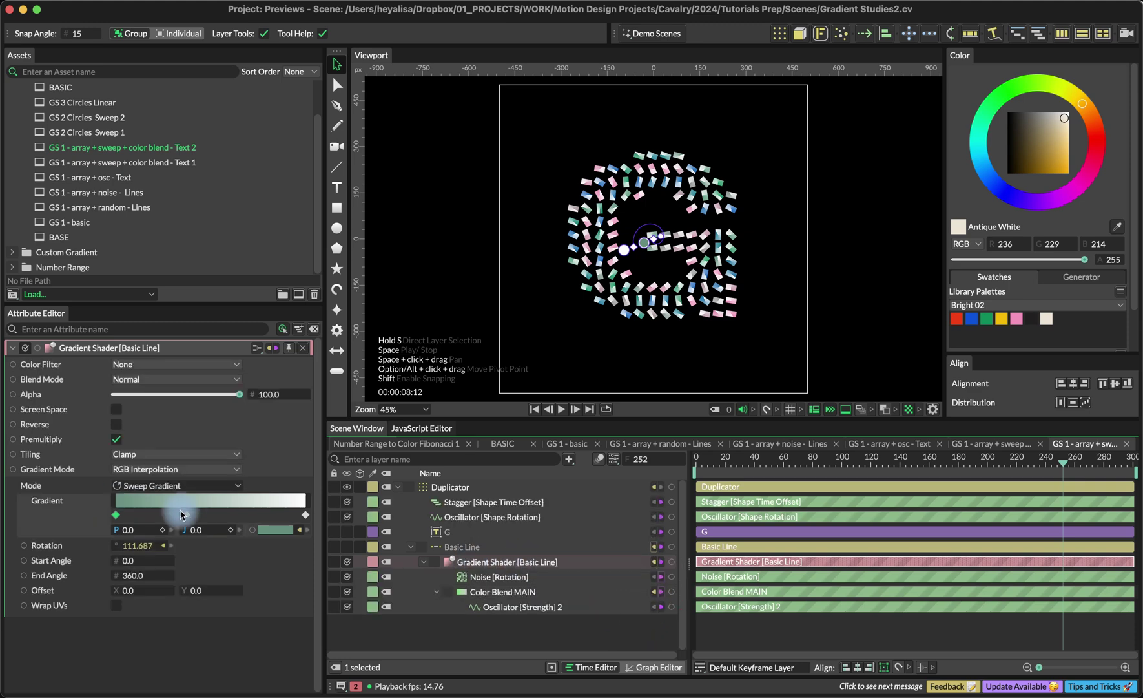
left_click(523, 589)
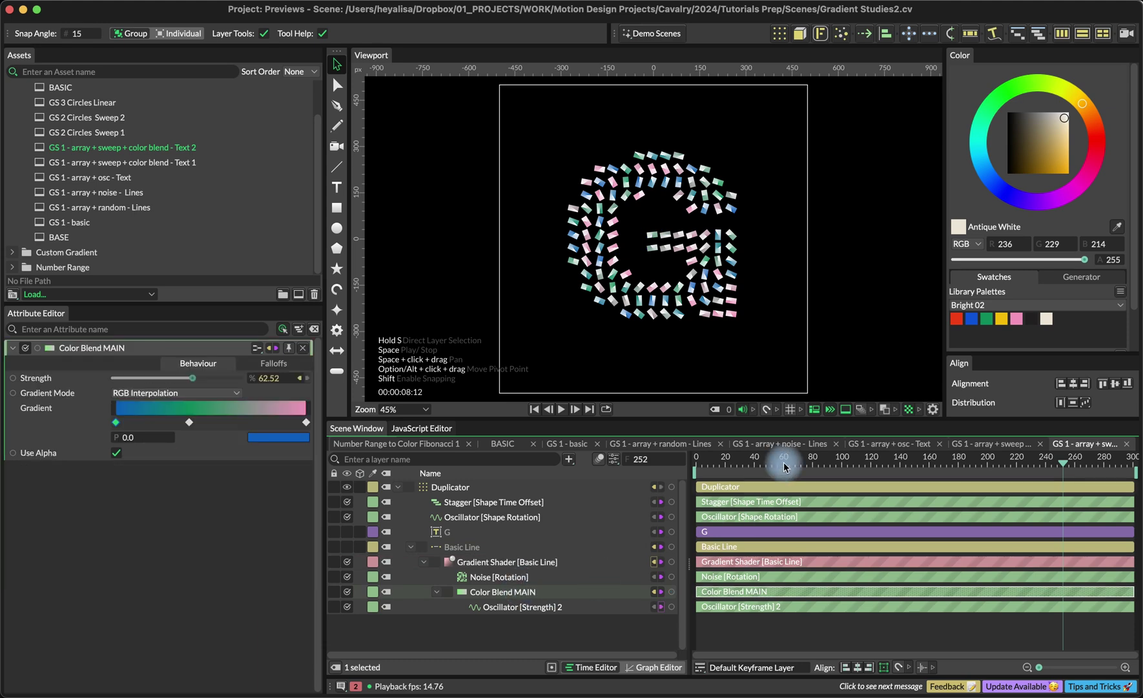
left_click(697, 463)
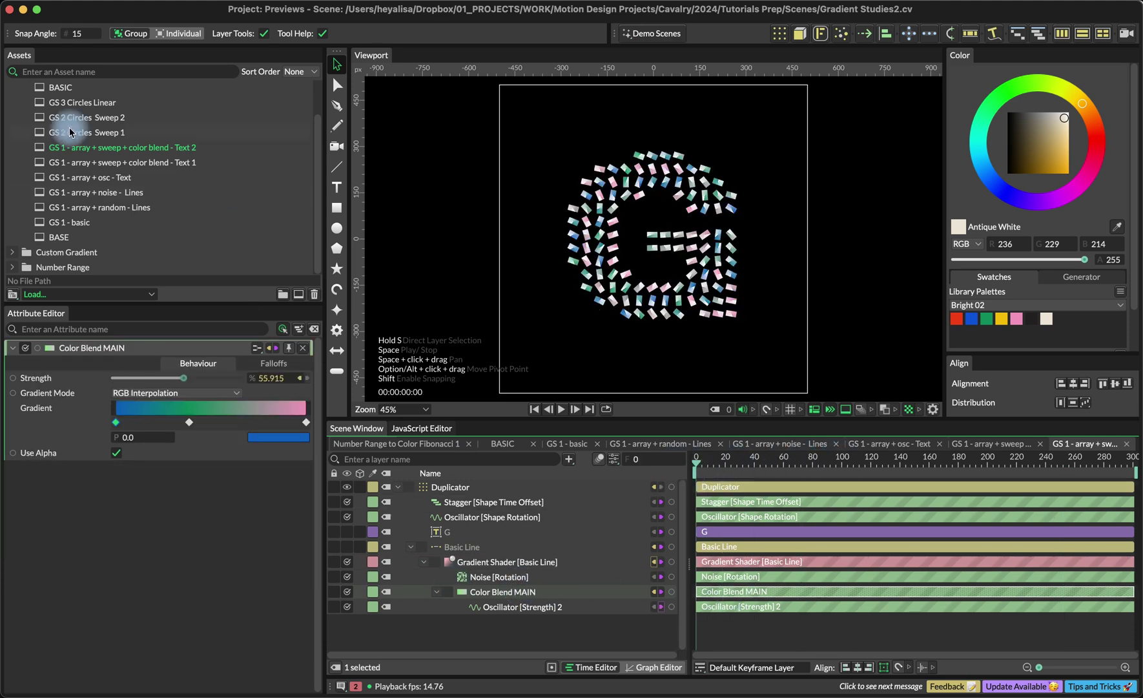
scroll(61, 119, "up", 3)
Open GS 2 Circles Sweep 1 at frame 35 and scrub the Stagger [Radius] Maximum value.
double_click(130, 181)
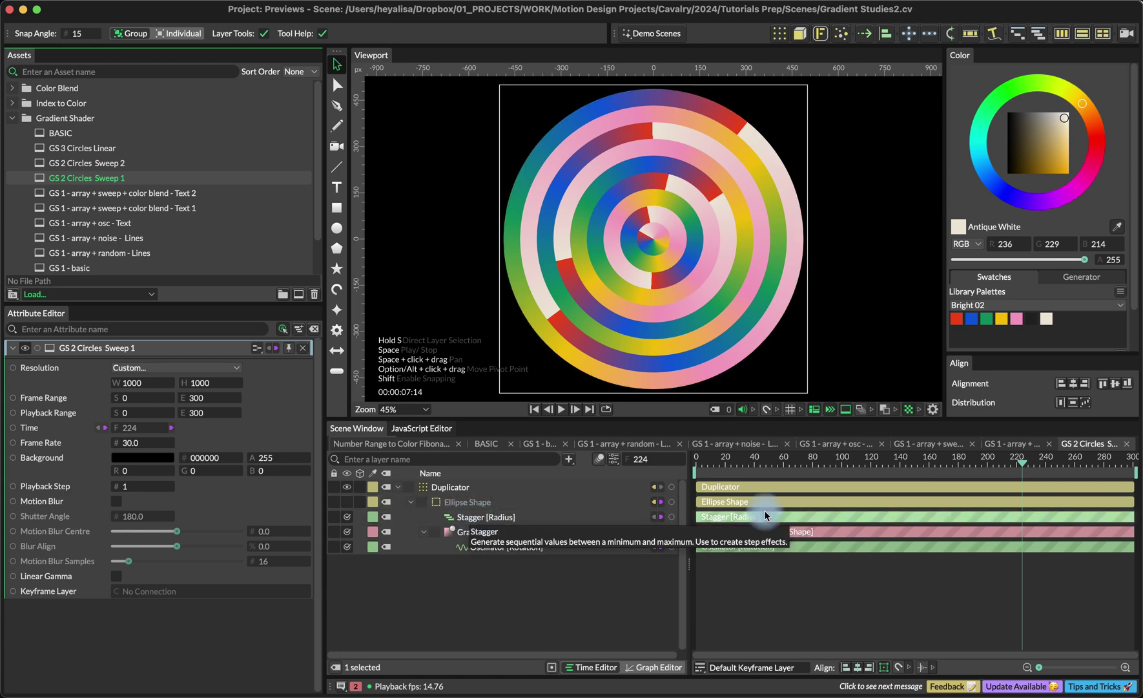
left_click(722, 460)
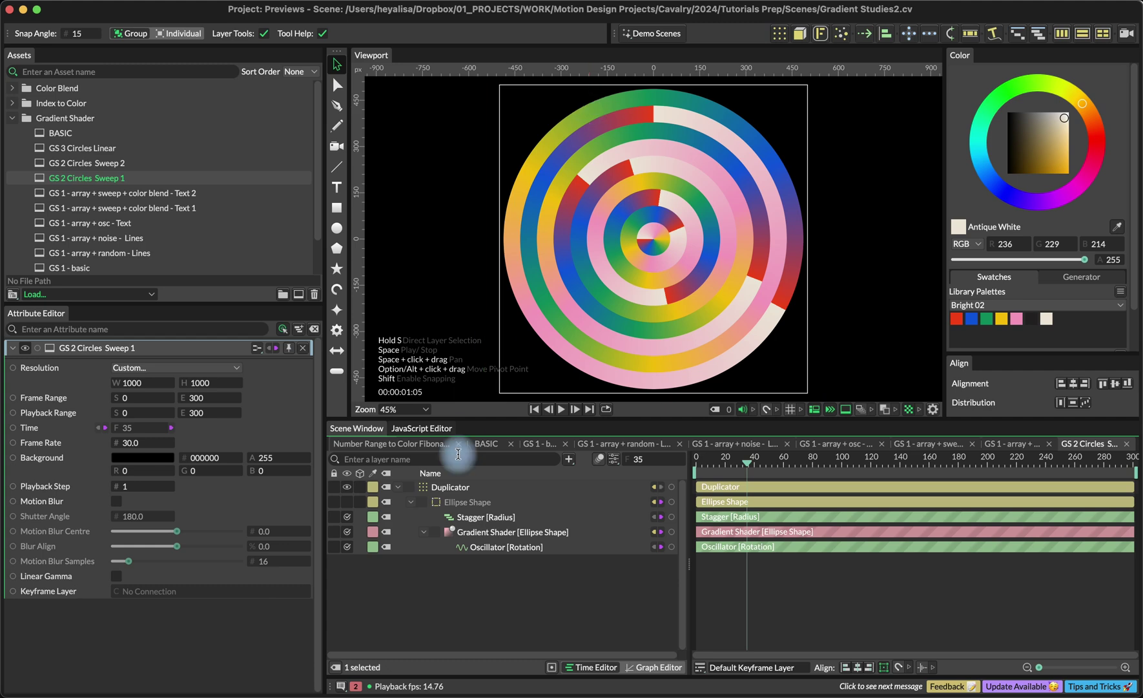
left_click(478, 531)
left_click(485, 516)
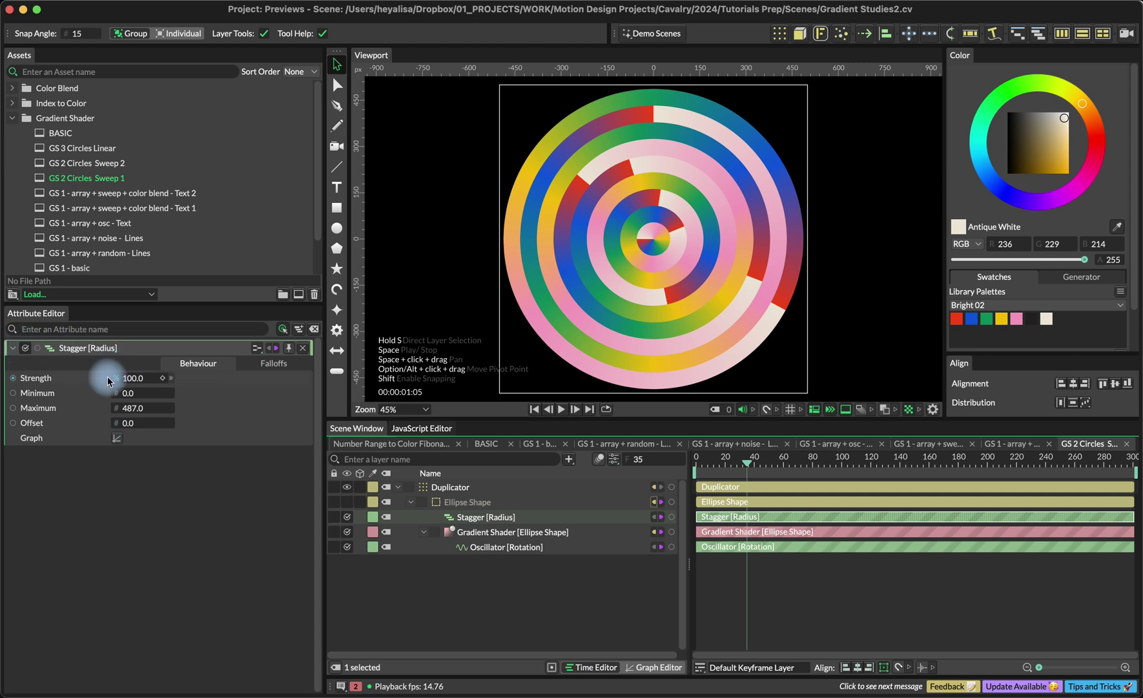
left_click_drag(131, 407, 132, 408)
Try ease-in, bell, S-shaped and linear falloff curves on the Stagger [Radius] graph, flipping each.
left_click(117, 438)
left_click(323, 379)
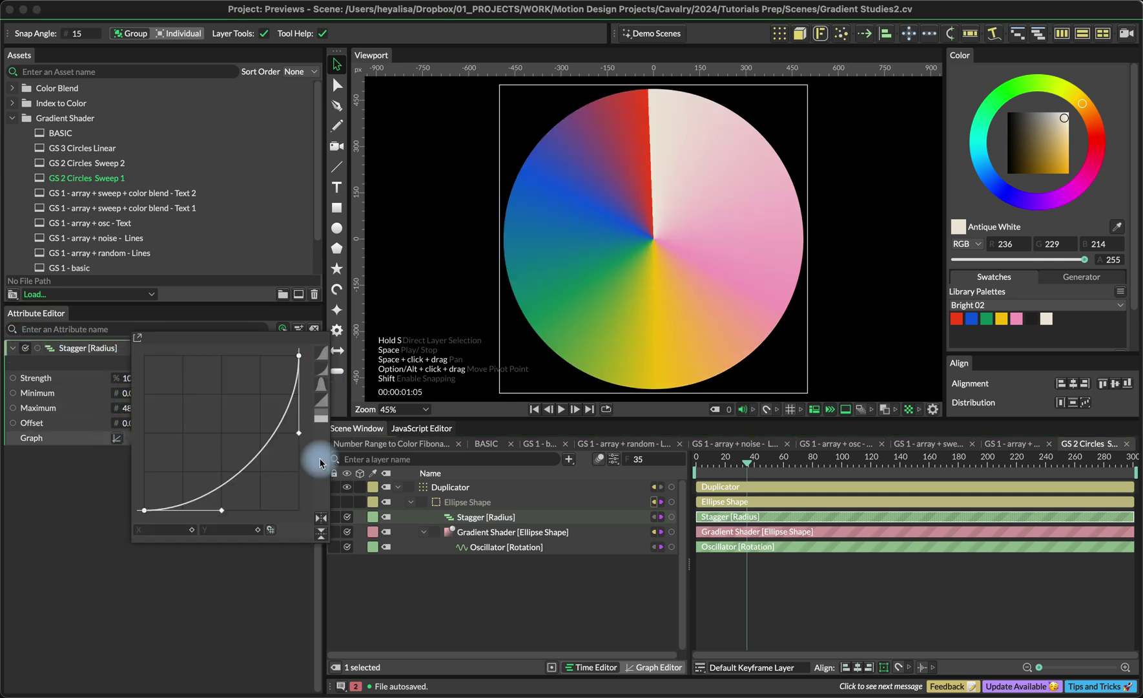
left_click(321, 516)
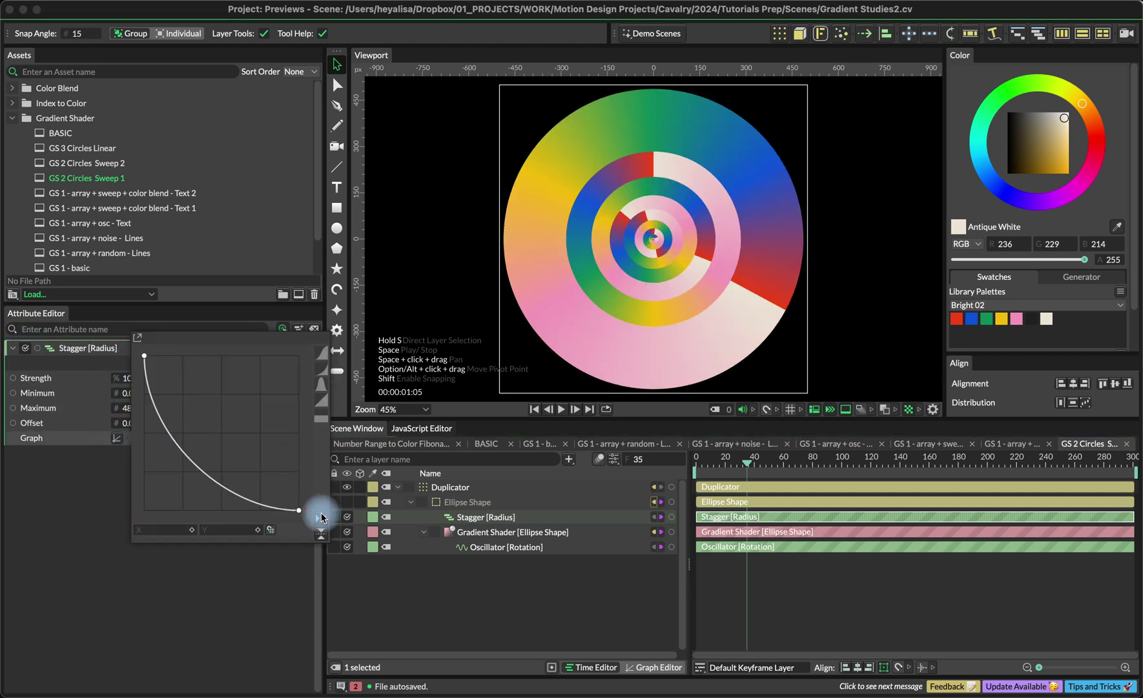
left_click(321, 383)
left_click(325, 356)
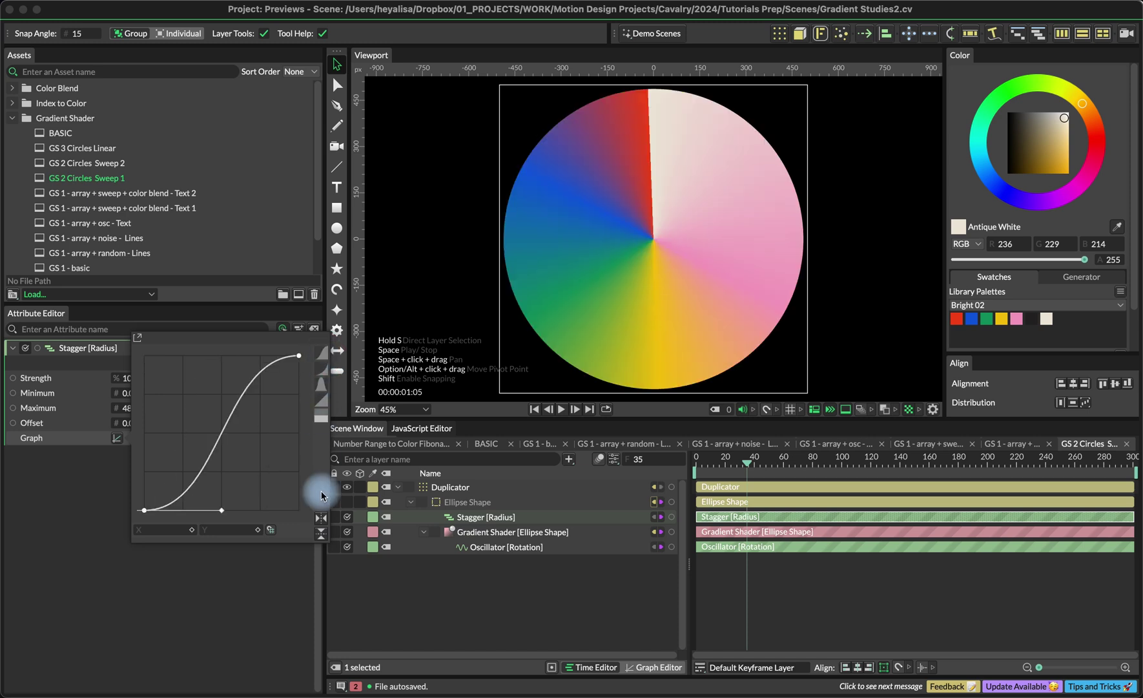
left_click(321, 518)
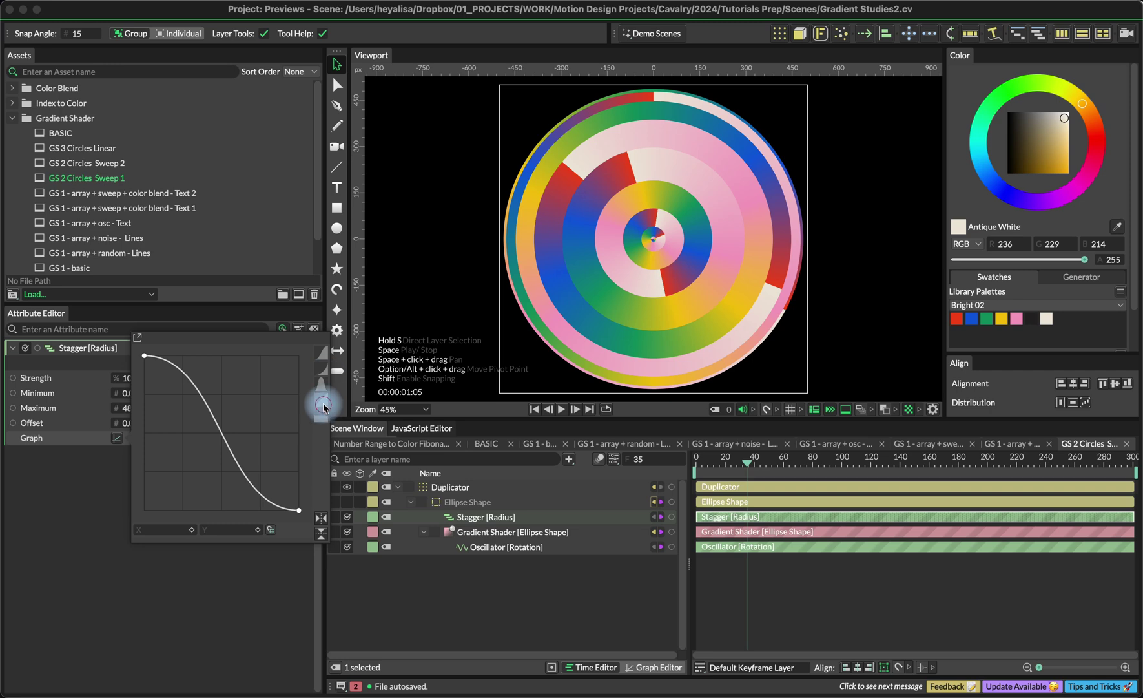
left_click(324, 405)
left_click(321, 517)
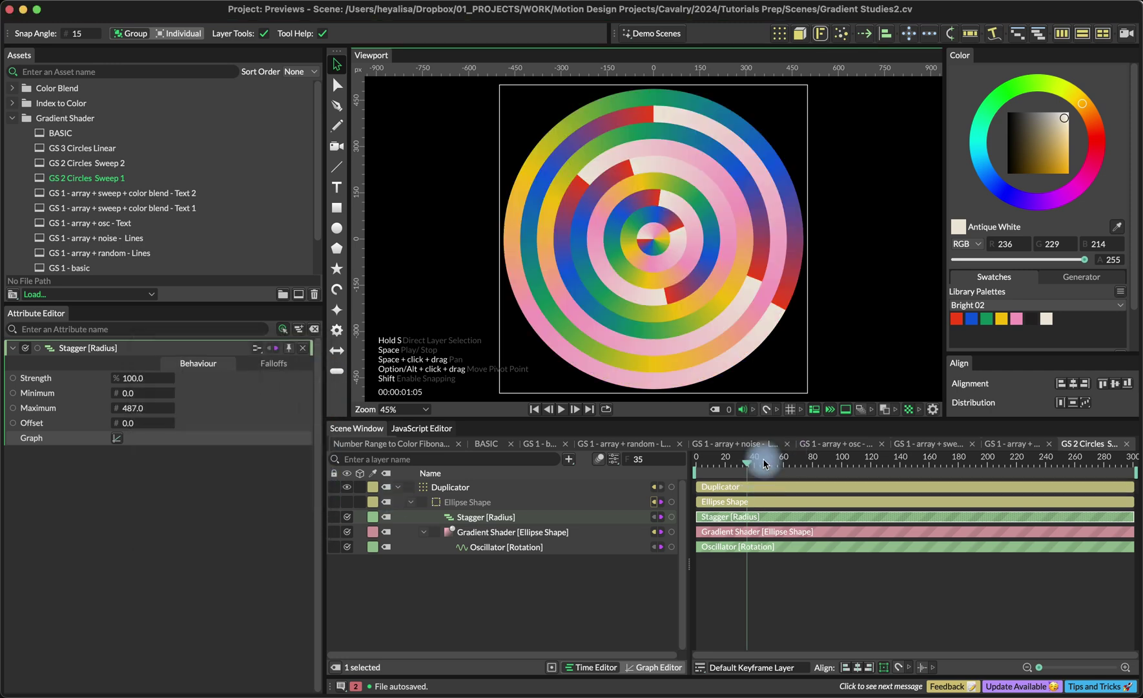
Inspect the Gradient Shader and Oscillator [Rotation], then play the rotating rings from frame 0.
left_click(486, 531)
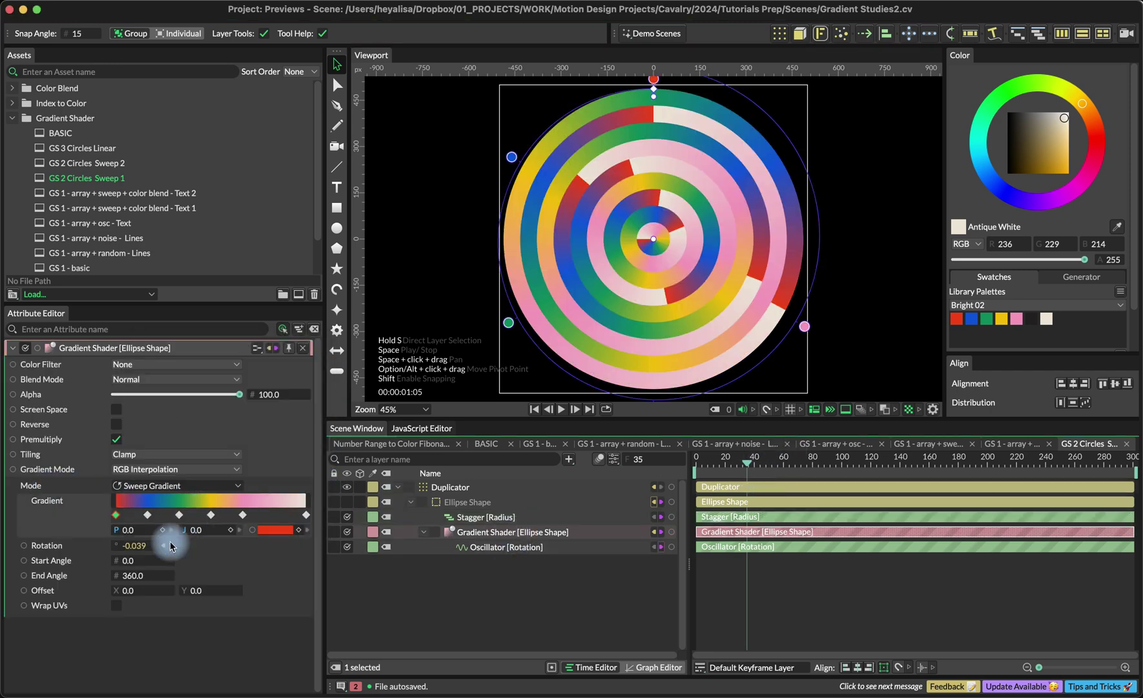
left_click(516, 547)
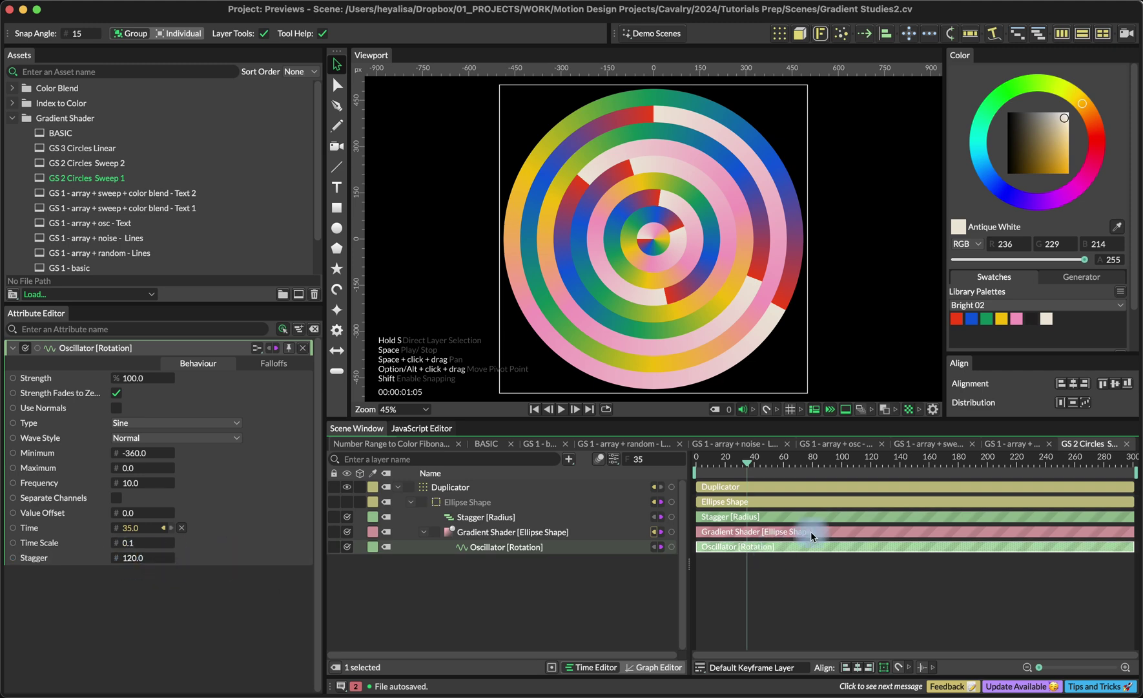
left_click(691, 464)
key("space")
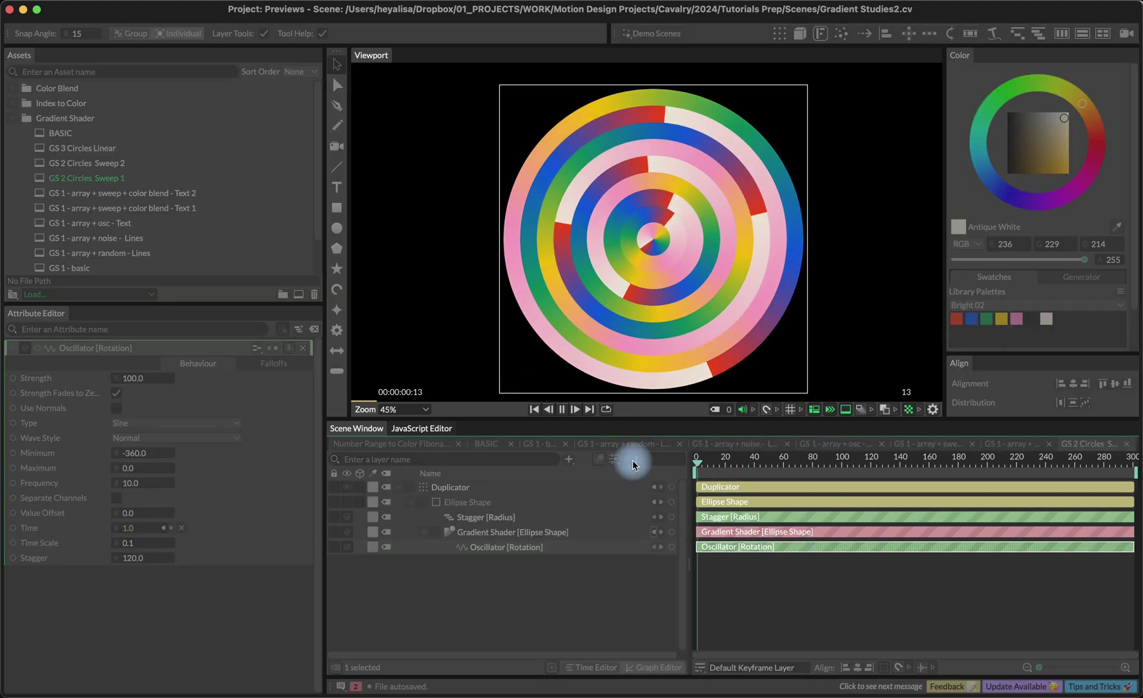
key("space")
Open GS 2 Circles Sweep 2, view its Frame [Rotation] behaviour, and play the rings to frame 255.
double_click(91, 163)
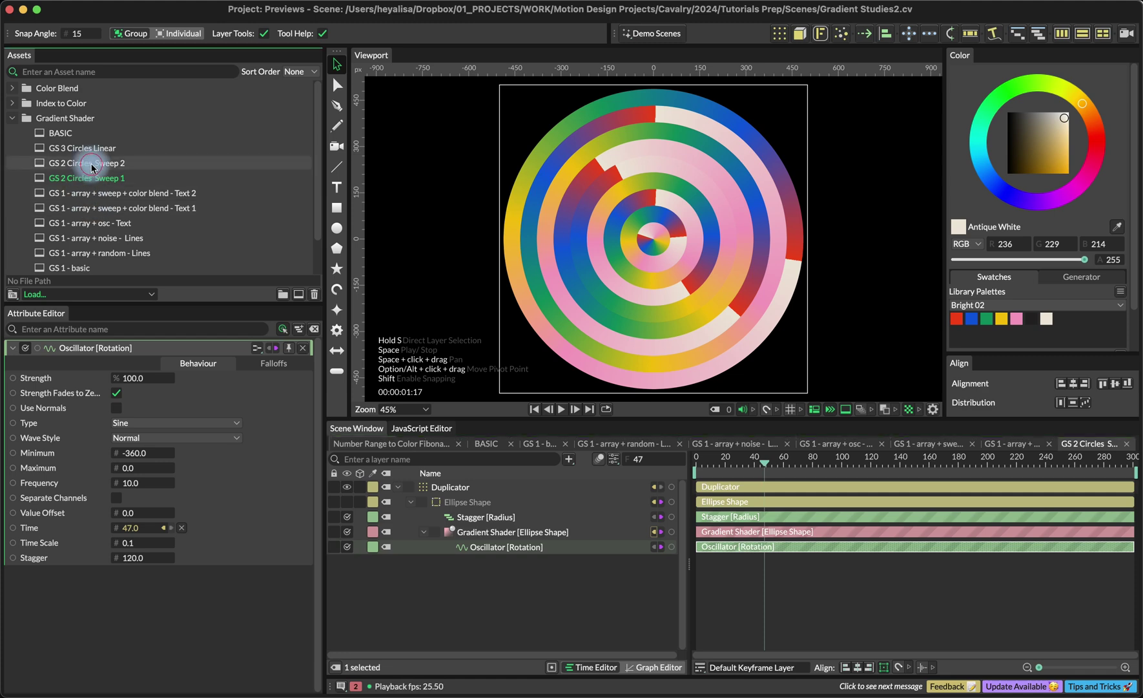
left_click(515, 561)
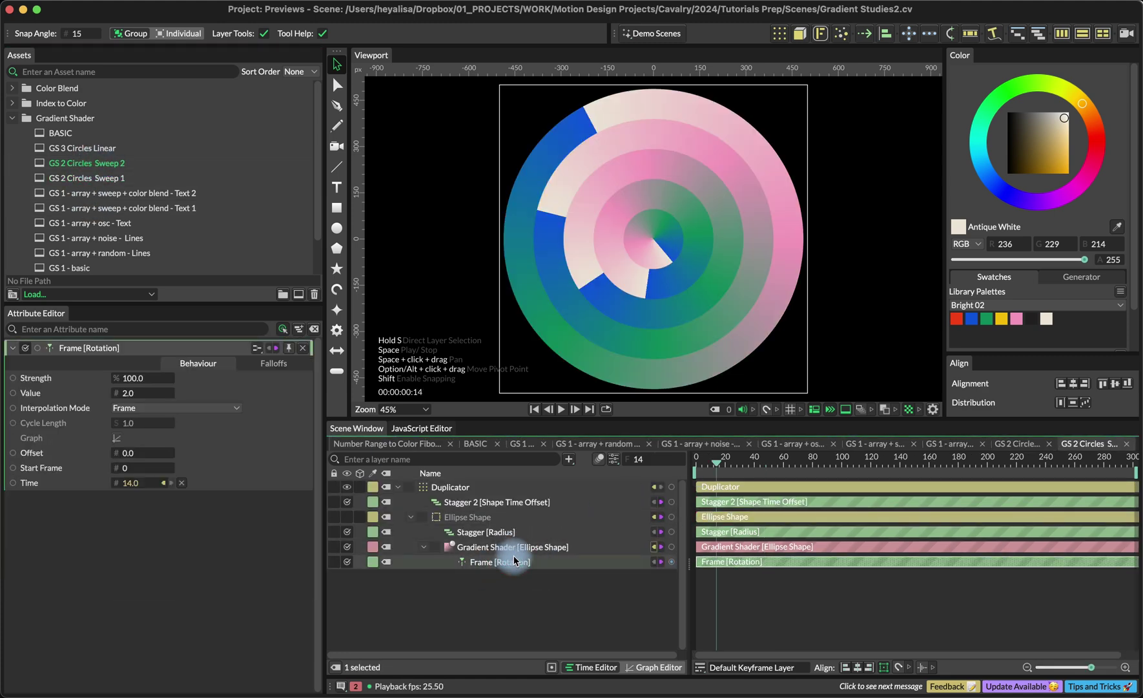
key("space")
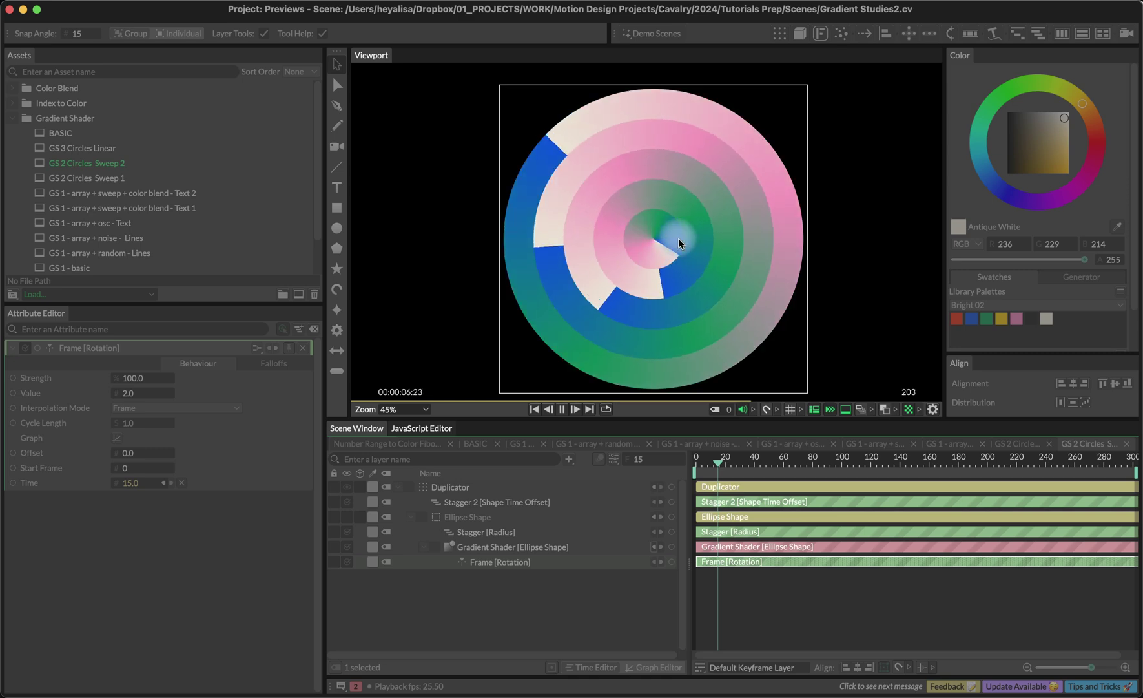
key("space")
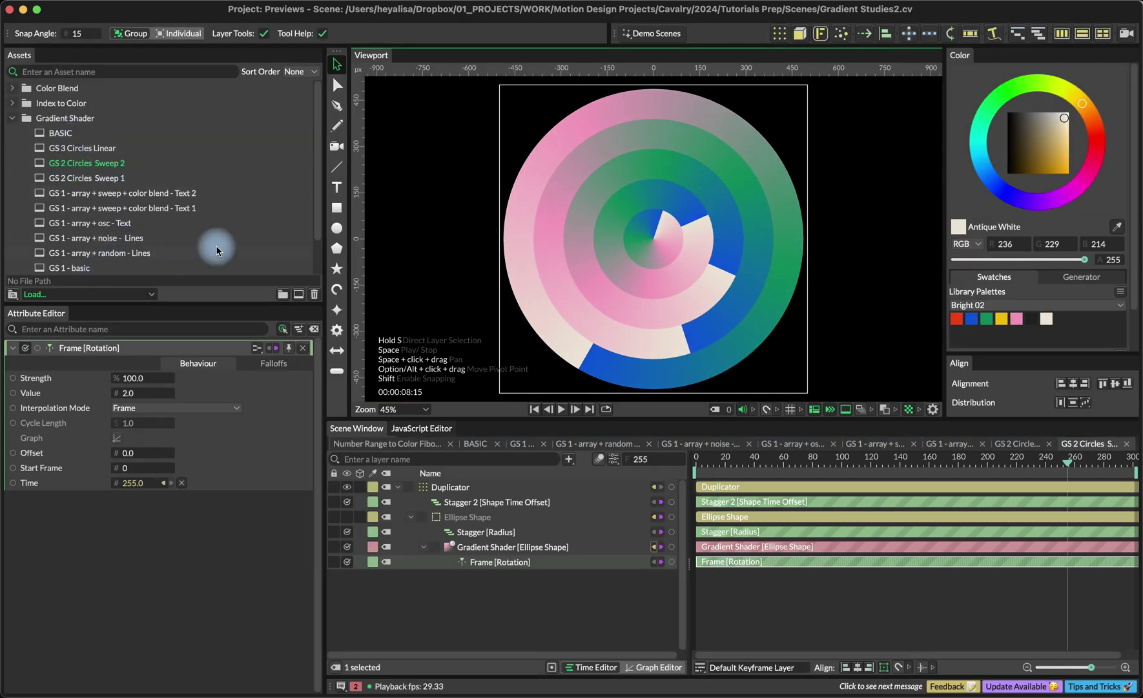
Collapse the Gradient Shader folder in Assets and expand the Custom Gradient folder.
scroll(146, 248, "down", 3)
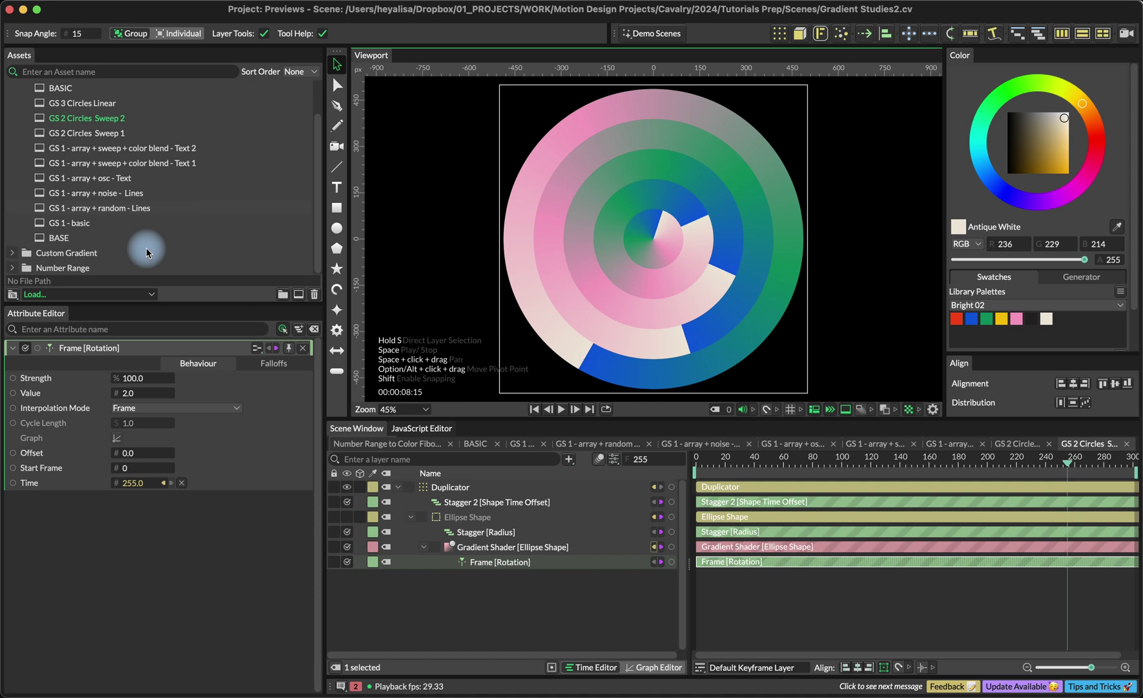
left_click(145, 248)
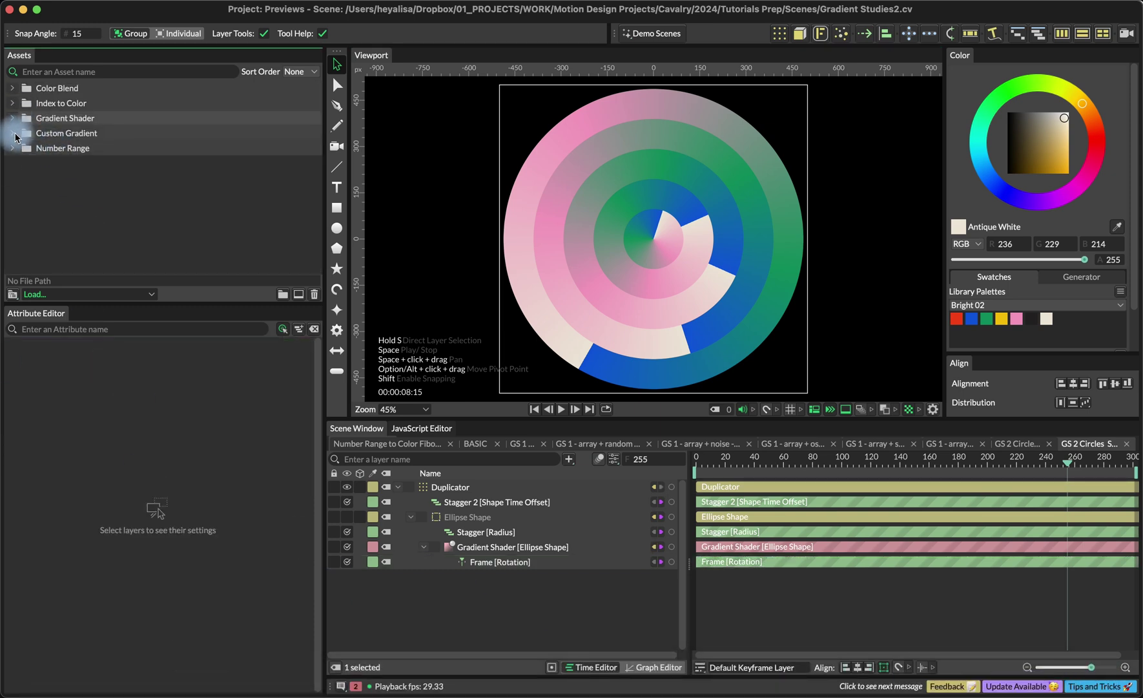
left_click(15, 133)
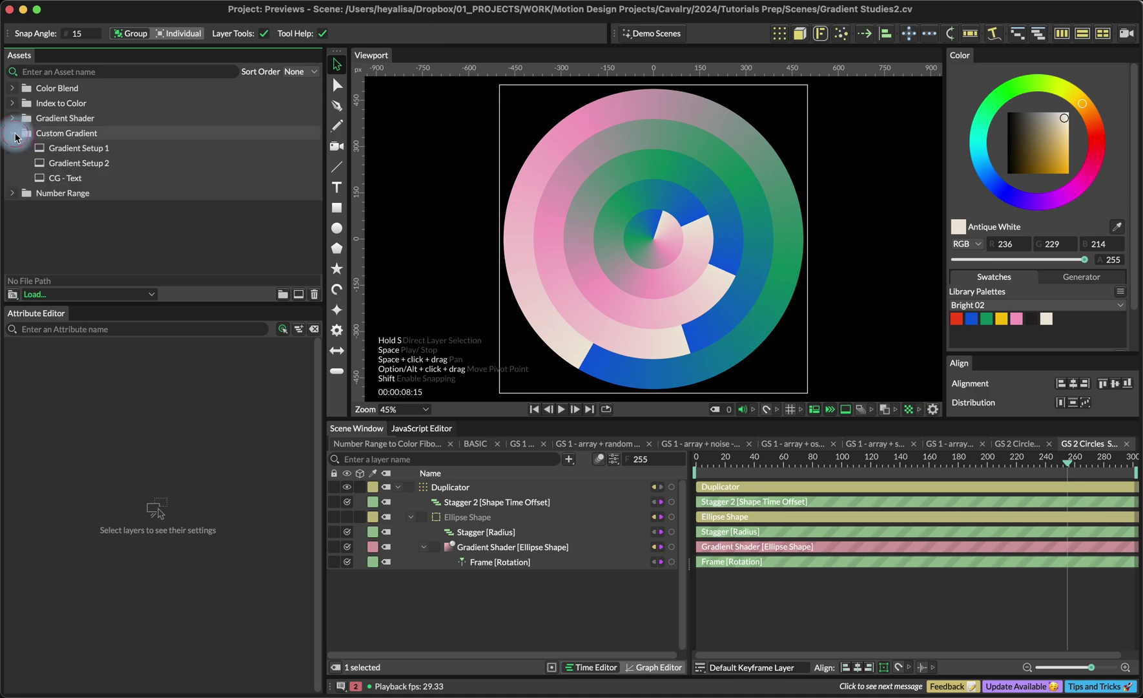
In Chrome's Instagram tab, open and close the FEAR IS THE MIND KILLER post.
left_click(140, 679)
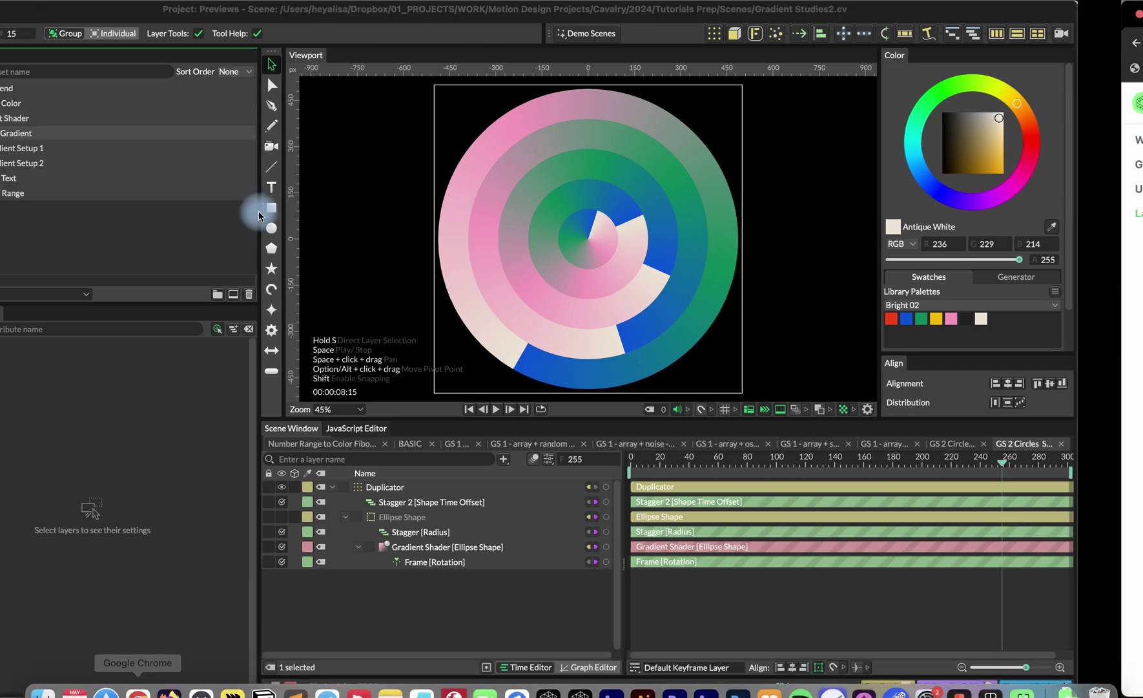
left_click(137, 12)
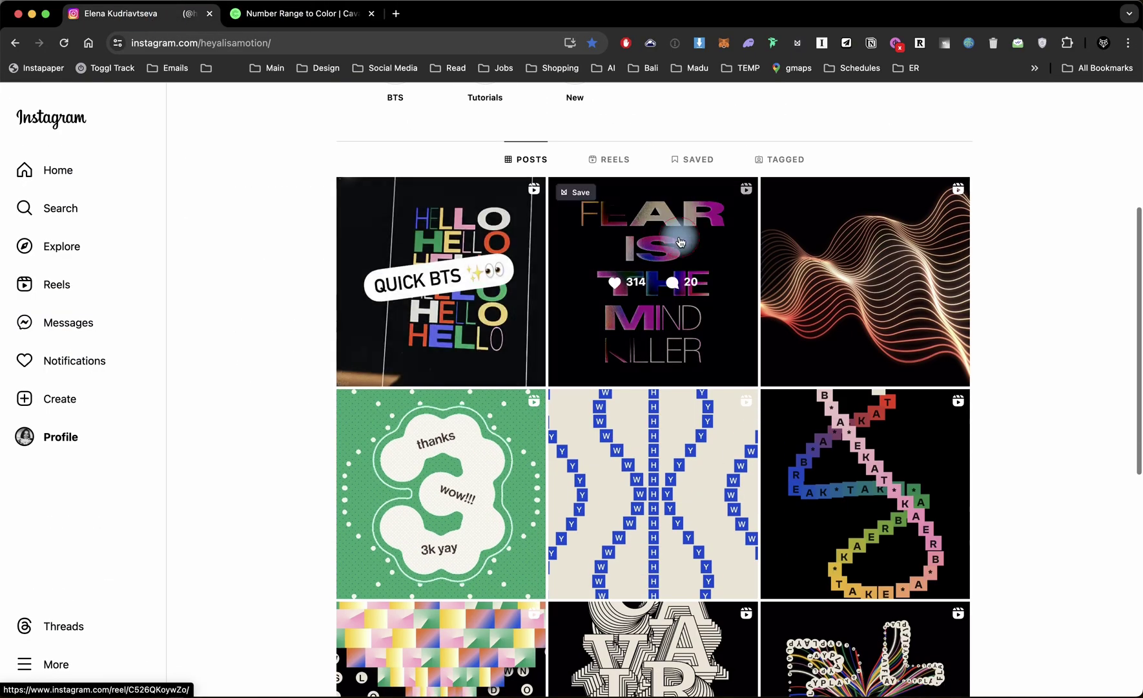
left_click(677, 235)
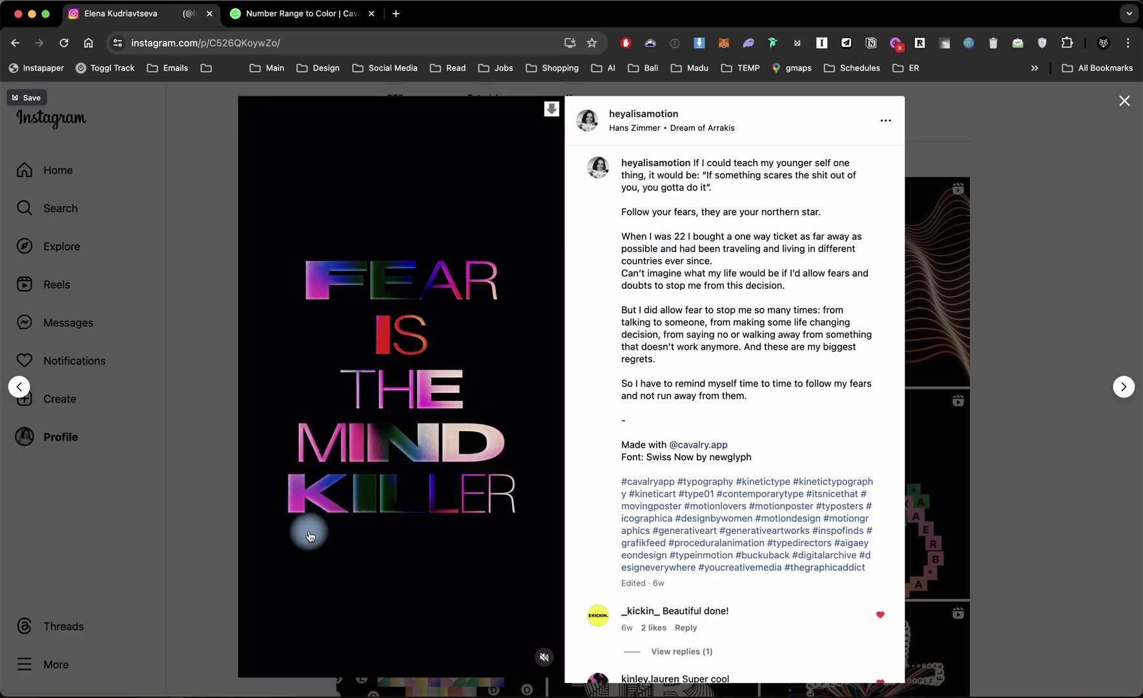
left_click(1035, 310)
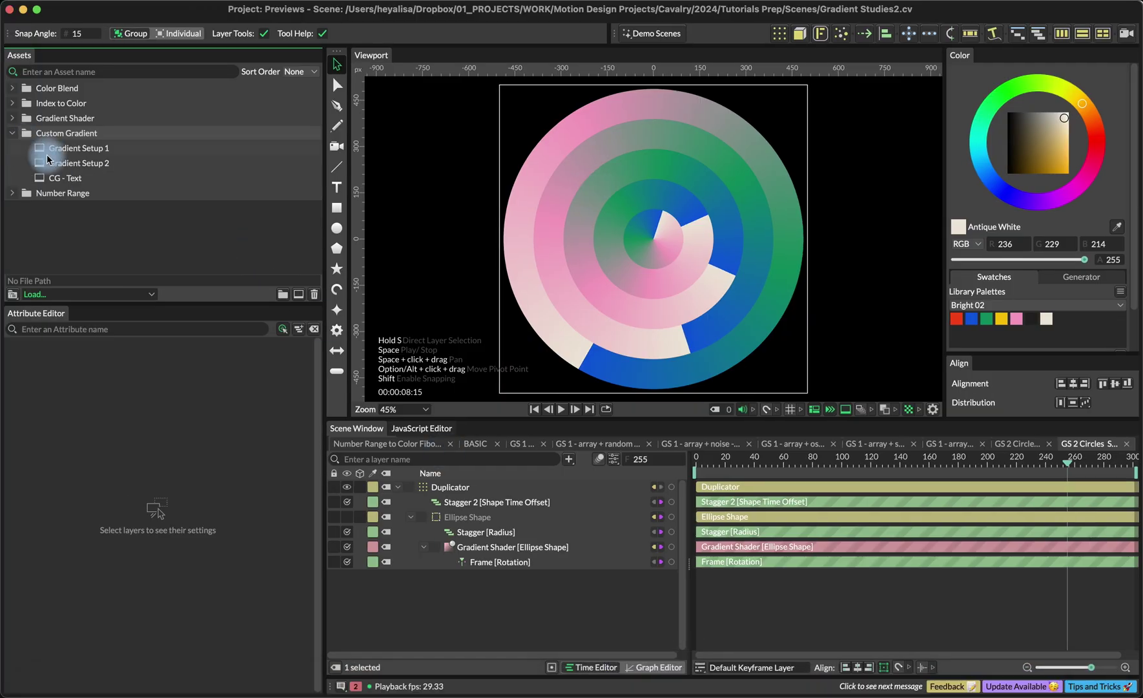
Open the Gradient Setup 1 composition at frame 87 and select its Ellipse Shape layer.
left_click(73, 150)
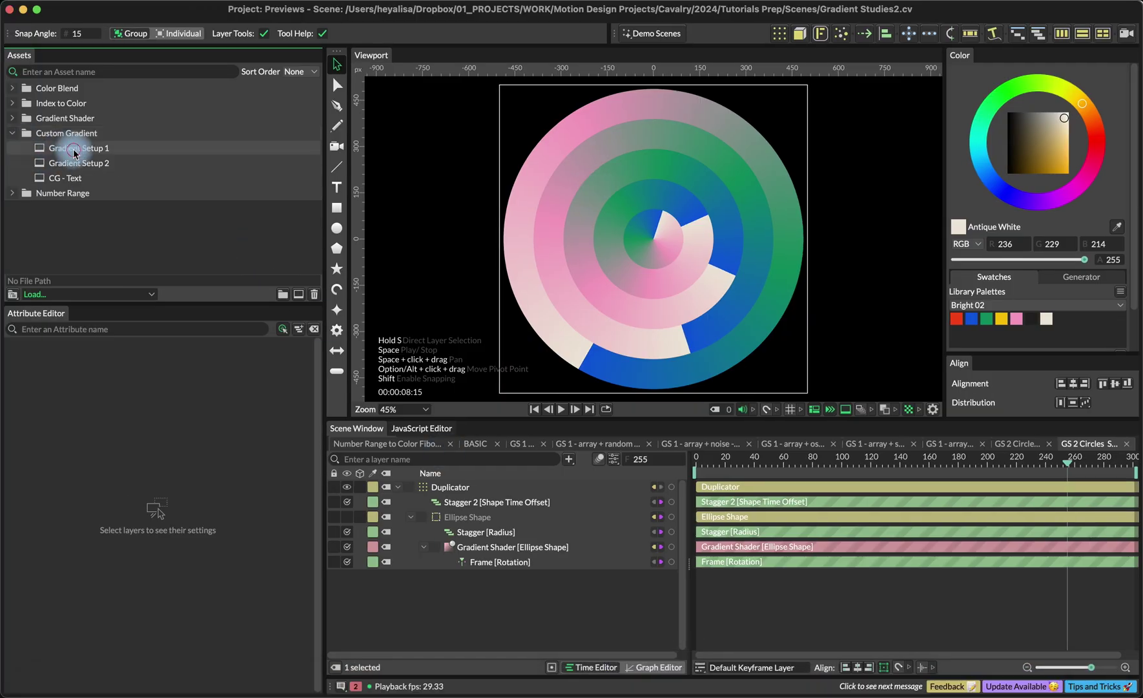
left_click(727, 460)
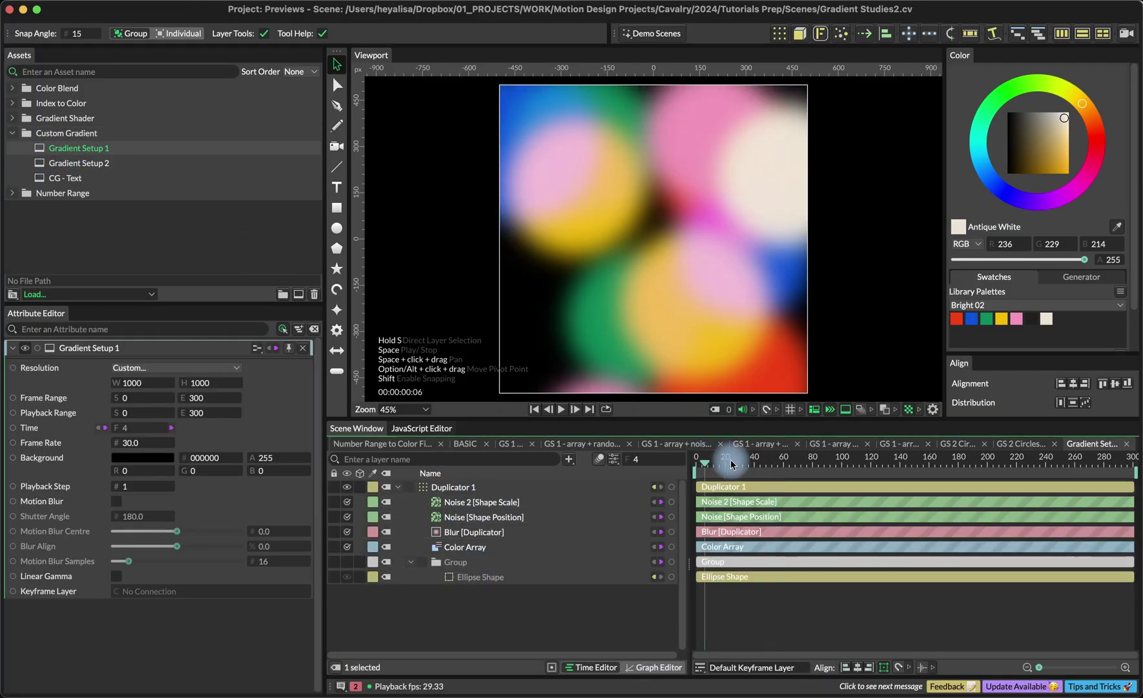
left_click_drag(732, 464, 821, 462)
left_click(468, 573)
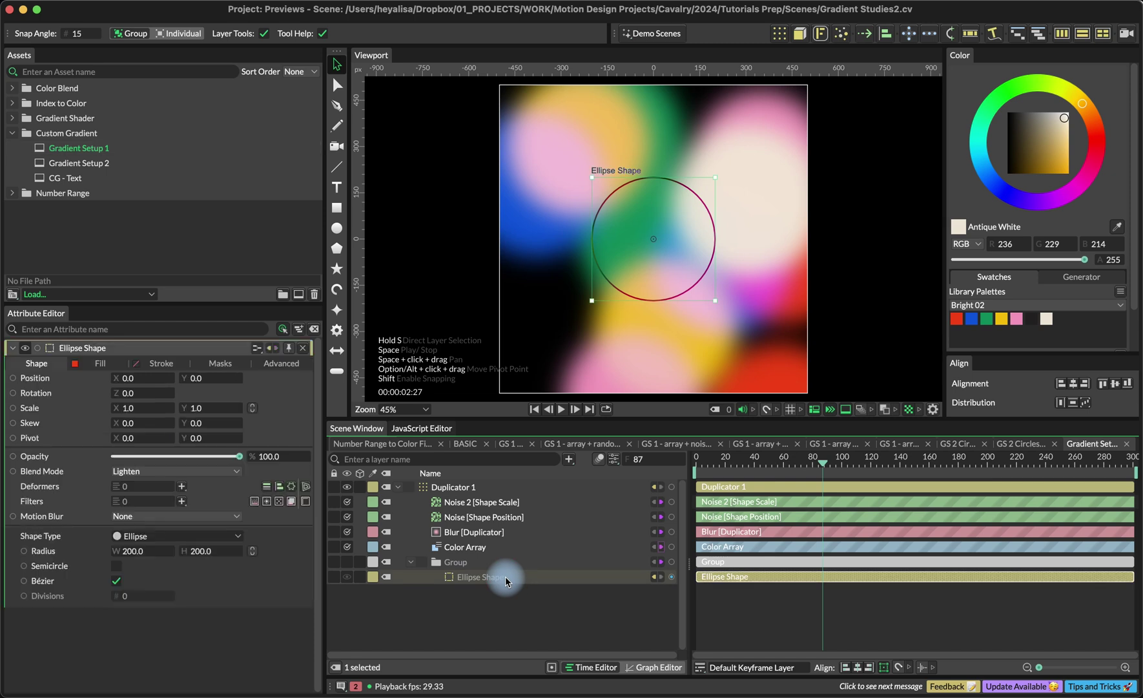
Inspect Duplicator 1, Noise [Shape Position] and Noise 2 [Shape Scale] settings while advancing the animation.
left_click(490, 487)
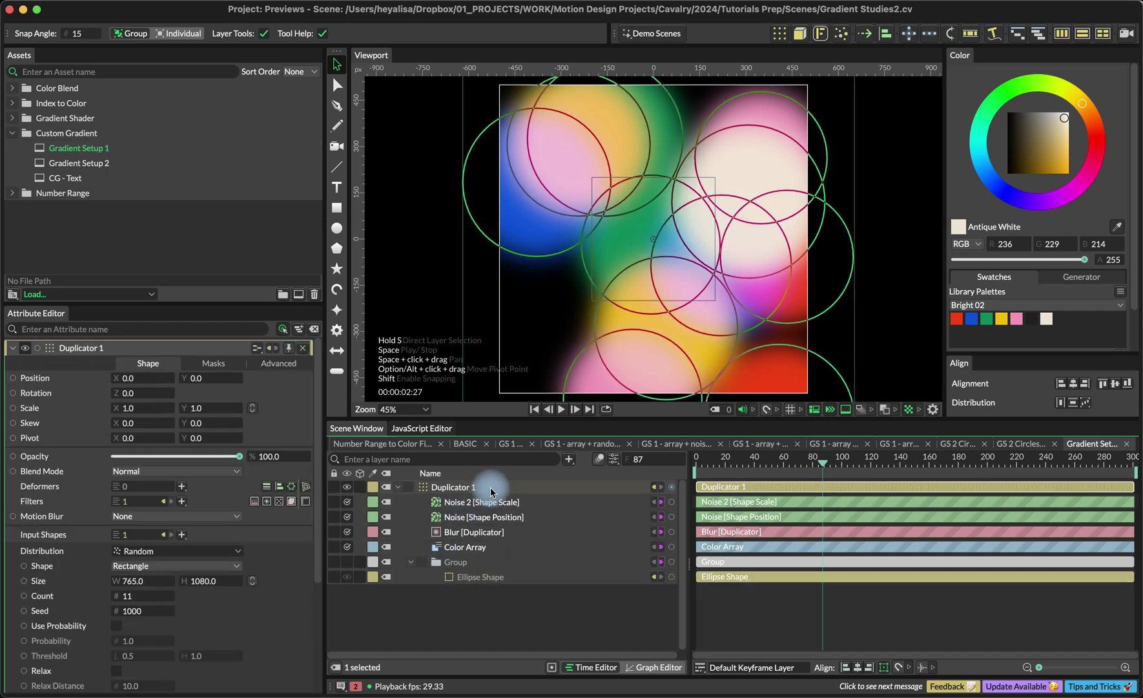
left_click(507, 502)
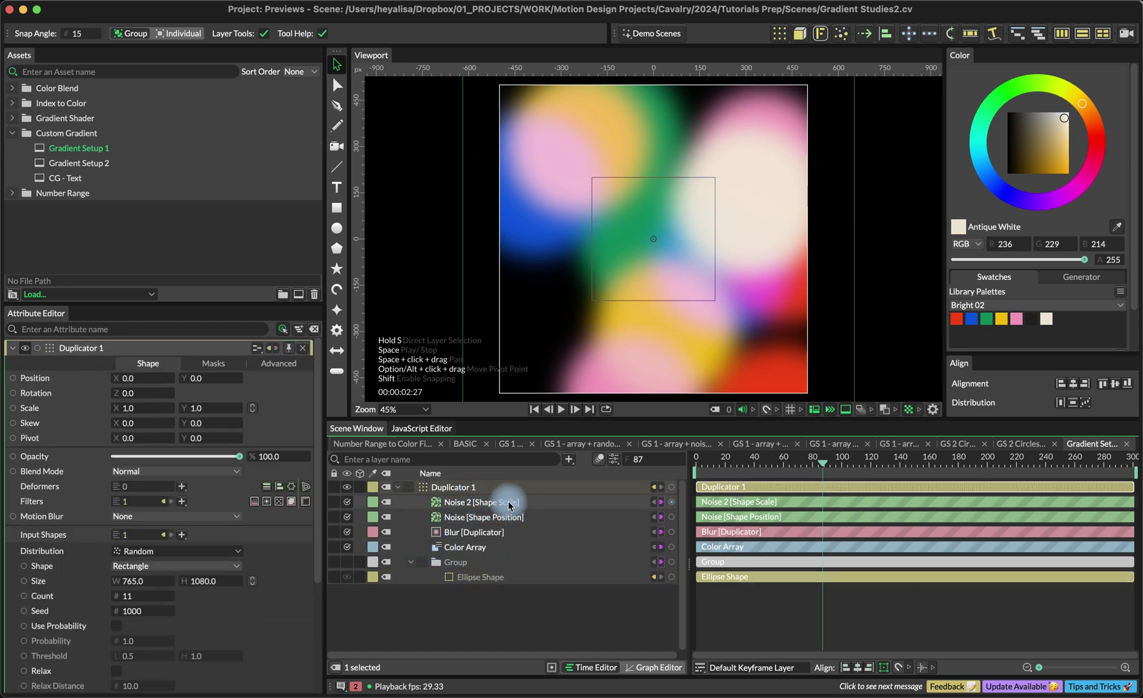
left_click(548, 515)
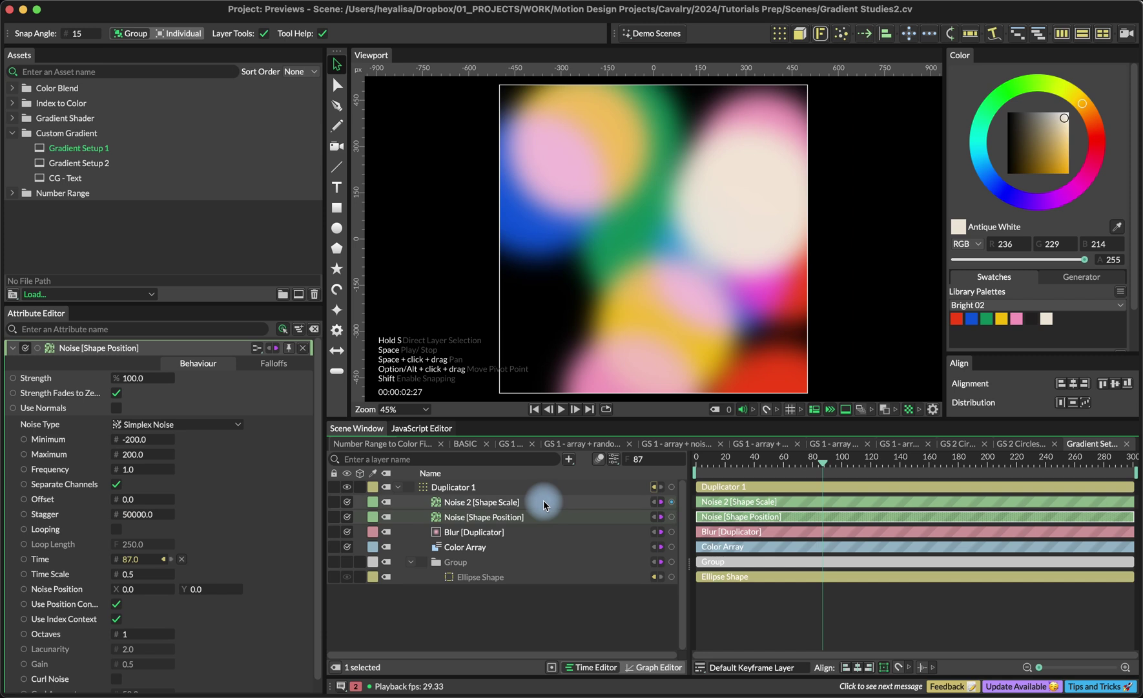
left_click(543, 504)
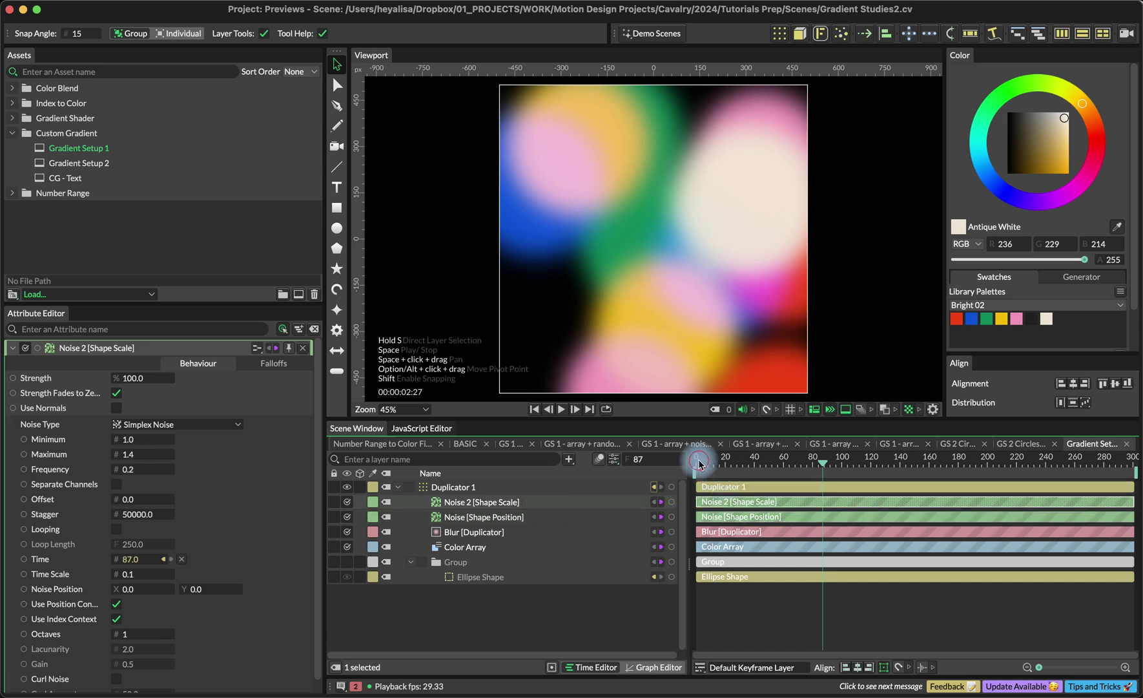
left_click_drag(699, 463, 825, 457)
Connect the six-colour Color Array to the ellipse fill colour and keep its blend mode on Lighten.
left_click(489, 546)
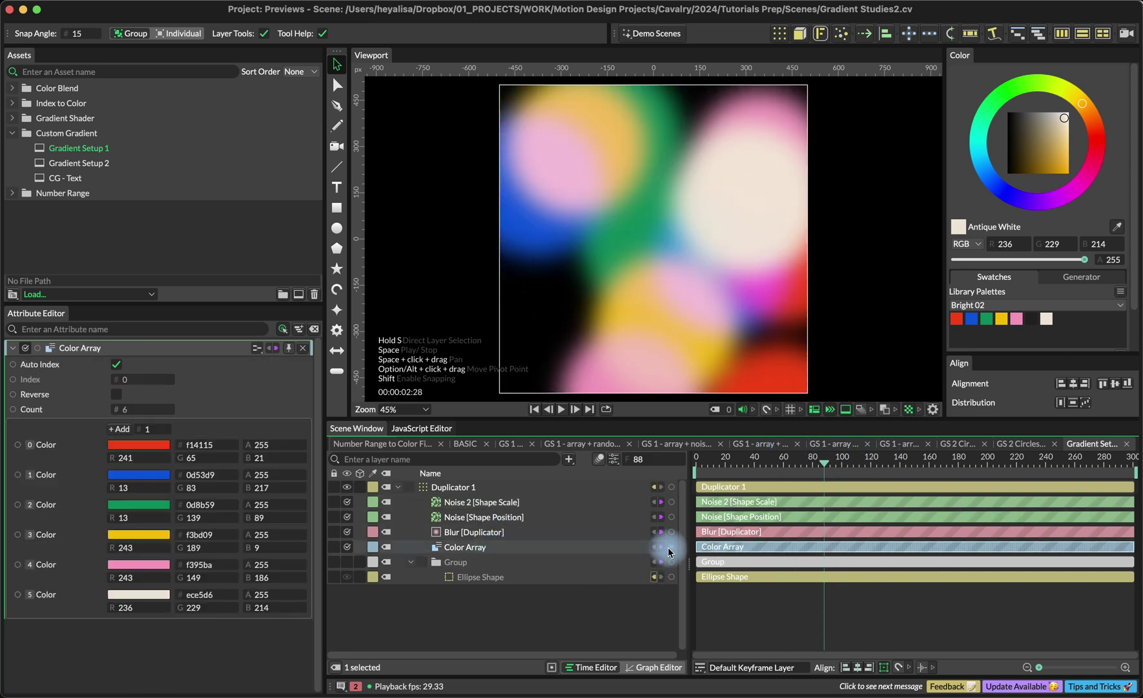
left_click_drag(673, 551, 497, 578)
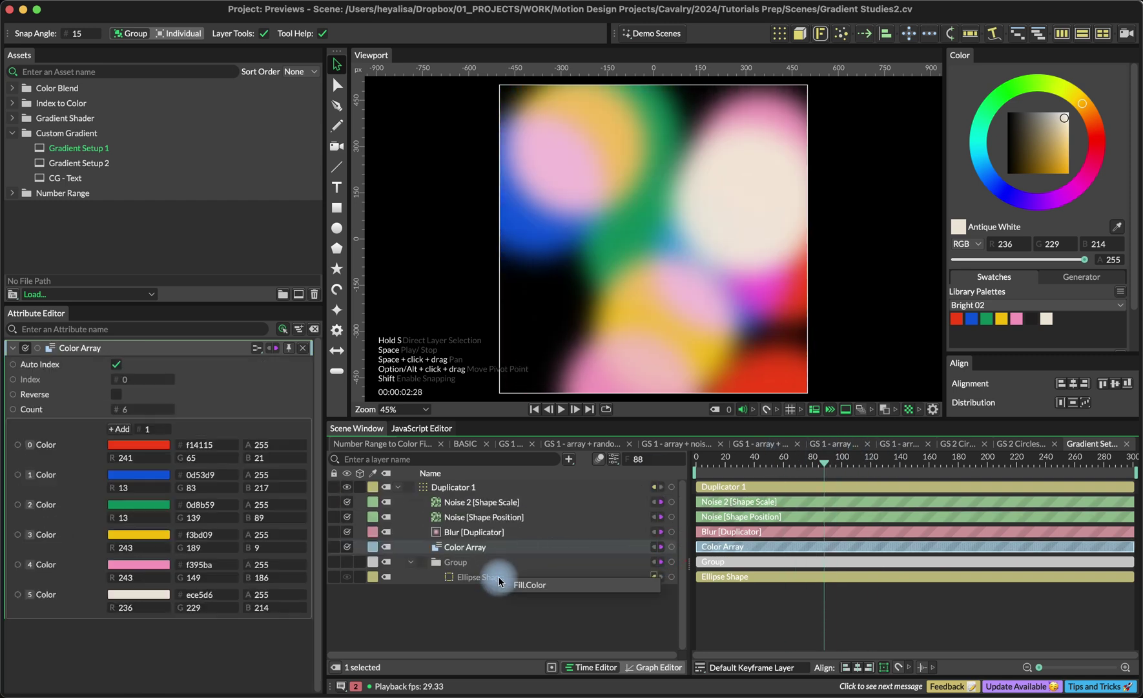
left_click(488, 607)
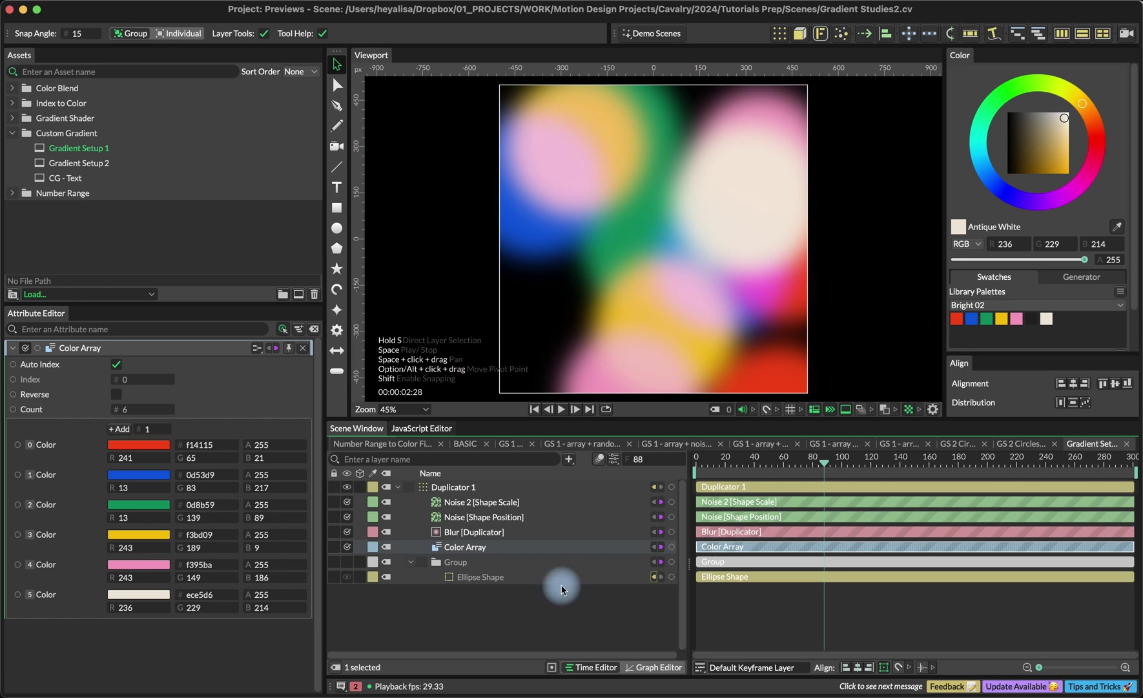
left_click(452, 487)
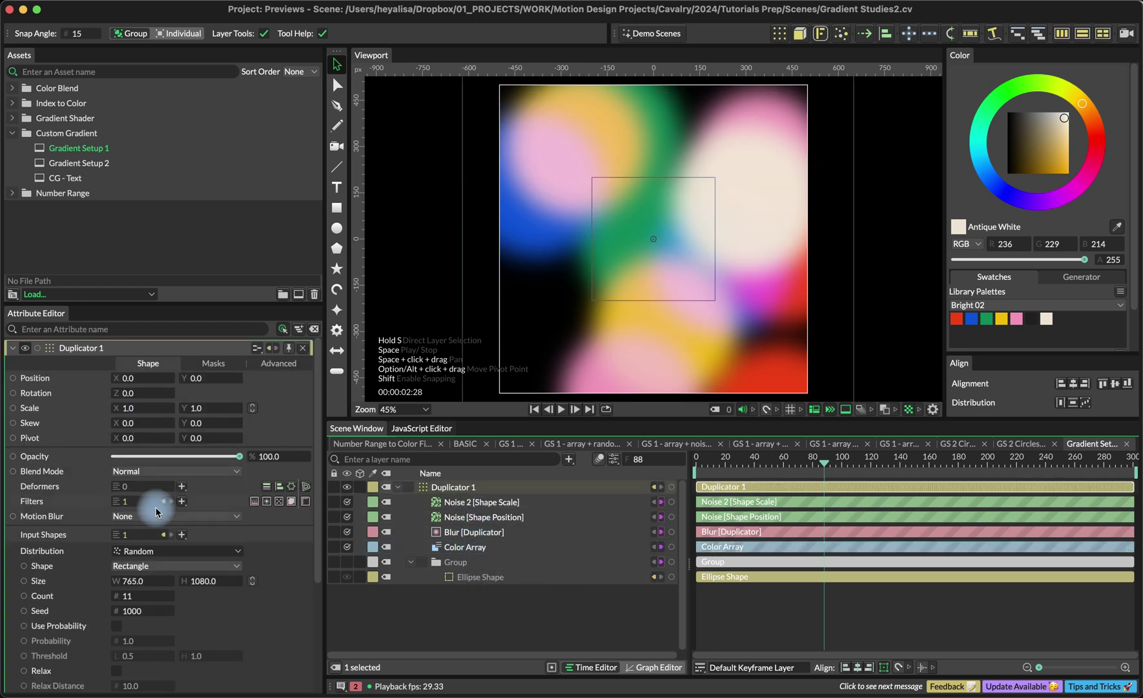
left_click(475, 577)
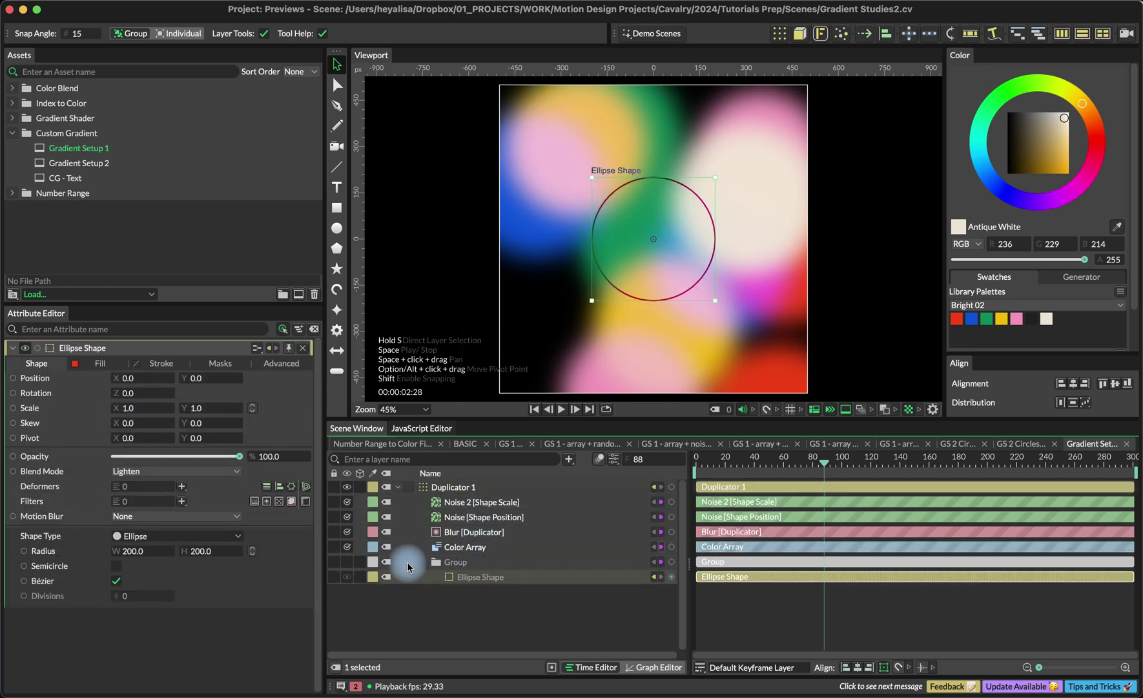
left_click(132, 471)
left_click(132, 471)
Inspect the Blur [Duplicator] filter, undo the last change, and open the CG - Text composition.
left_click(464, 531)
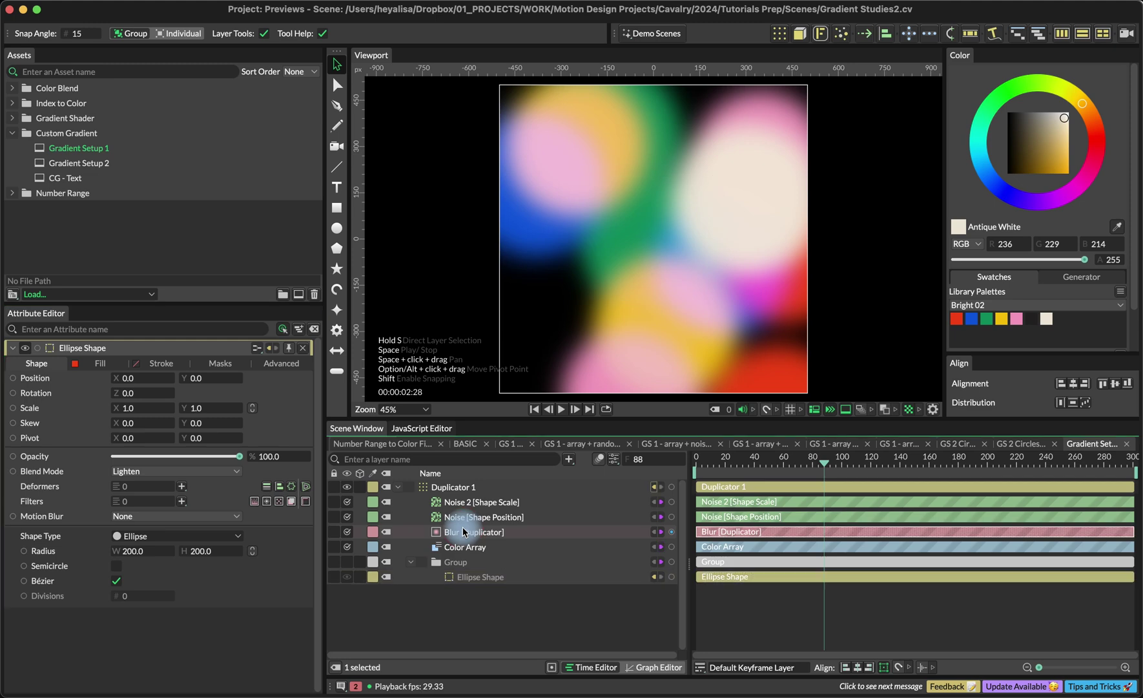
key("ctrl+z")
left_click(536, 605)
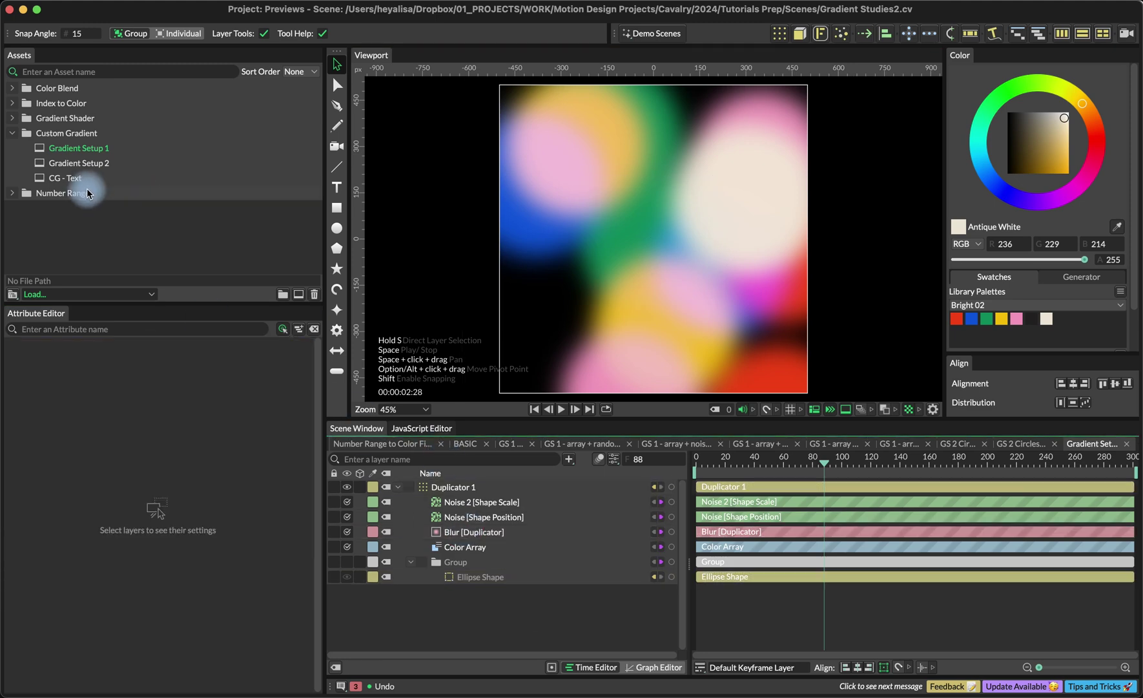
double_click(72, 178)
Select the Gradient Setup 1 layer in CG - Text and check its Alpha Track Matte to the Duplicator.
left_click(378, 587)
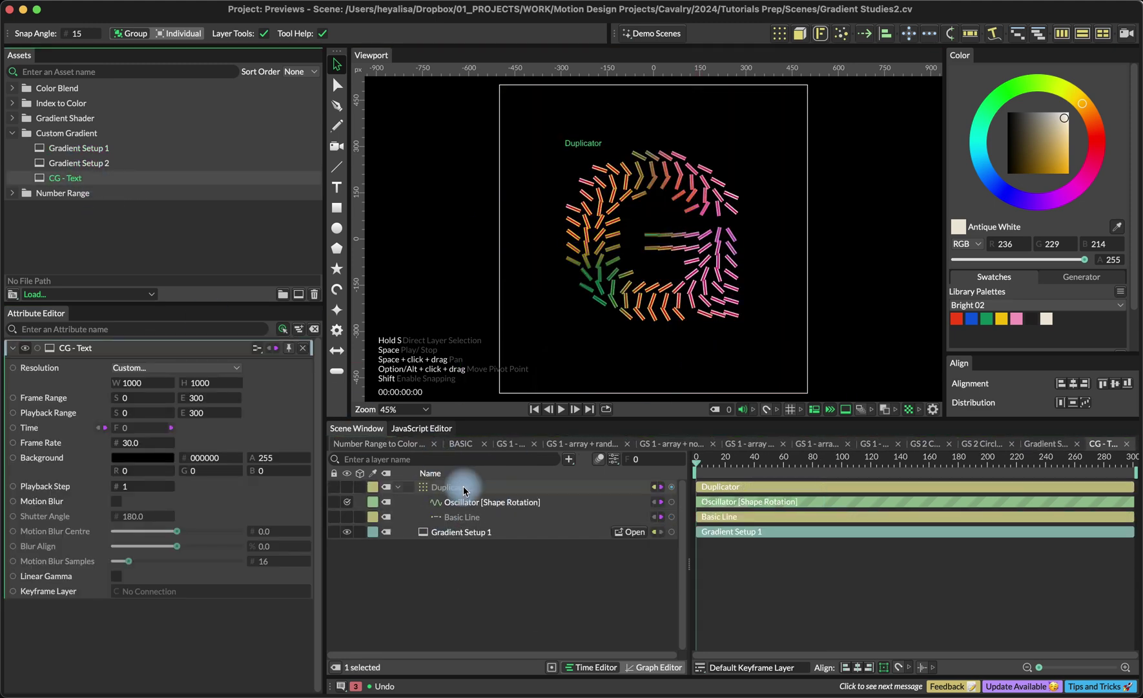
left_click(465, 533)
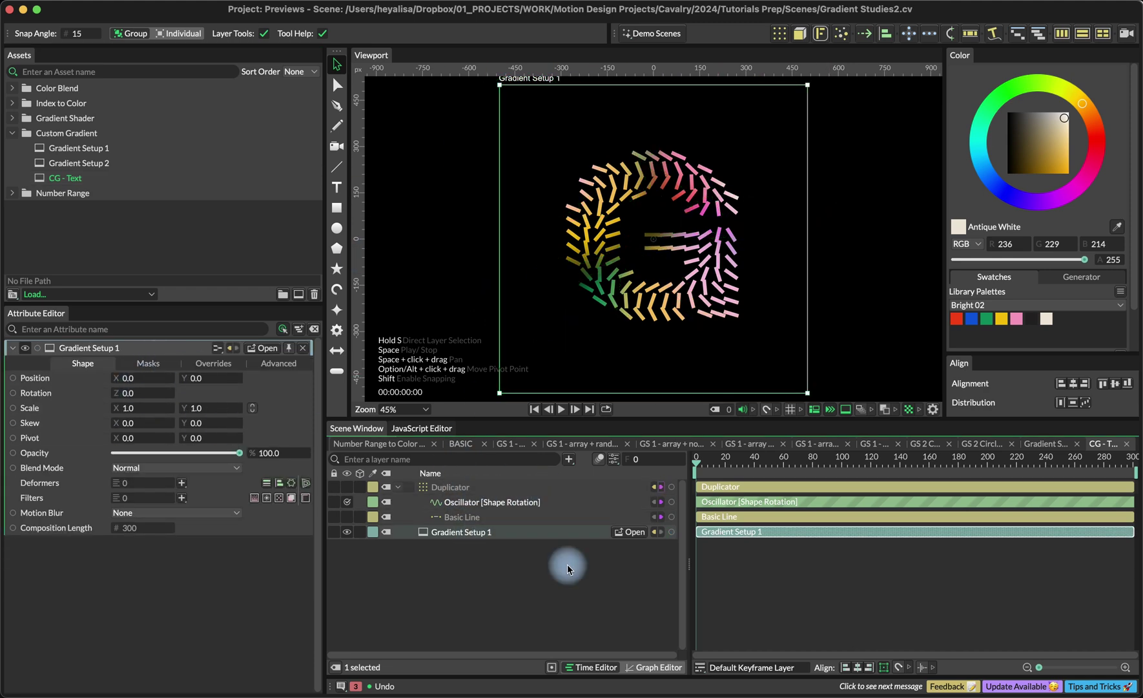
left_click(161, 366)
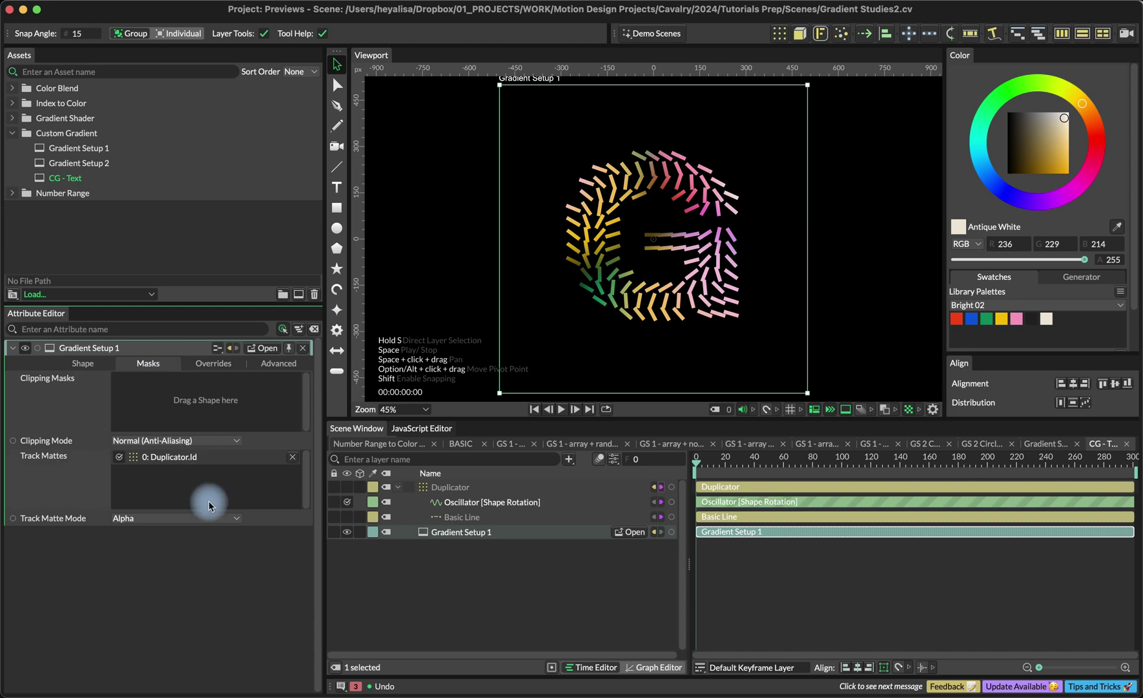